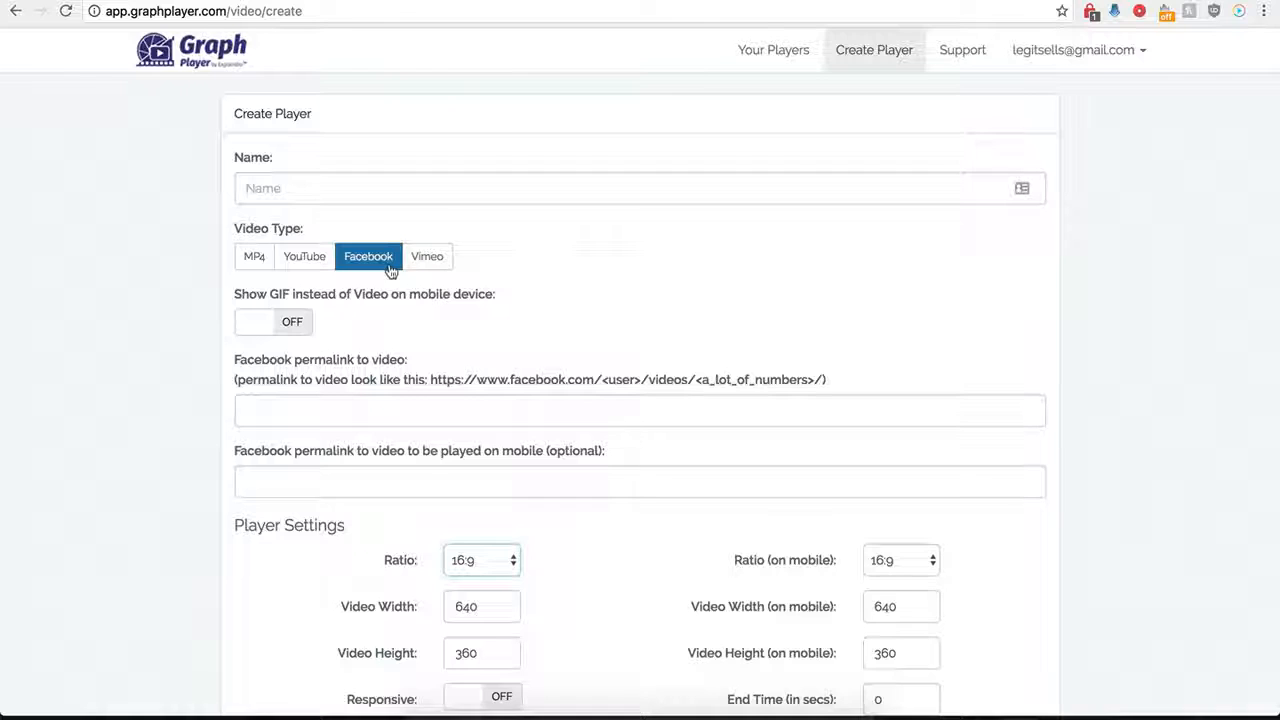
Name the new Facebook video player "Demo Name".
scroll(226, 437, down, 1)
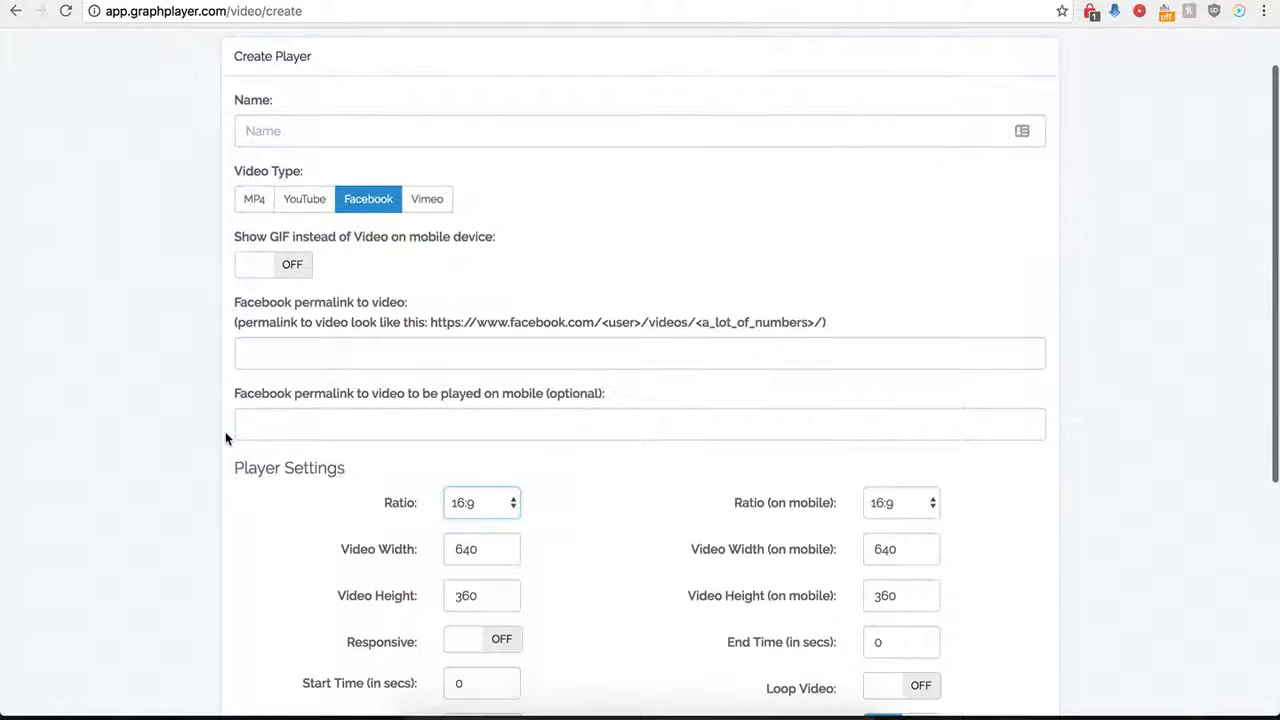
click(346, 128)
text(Demo Name)
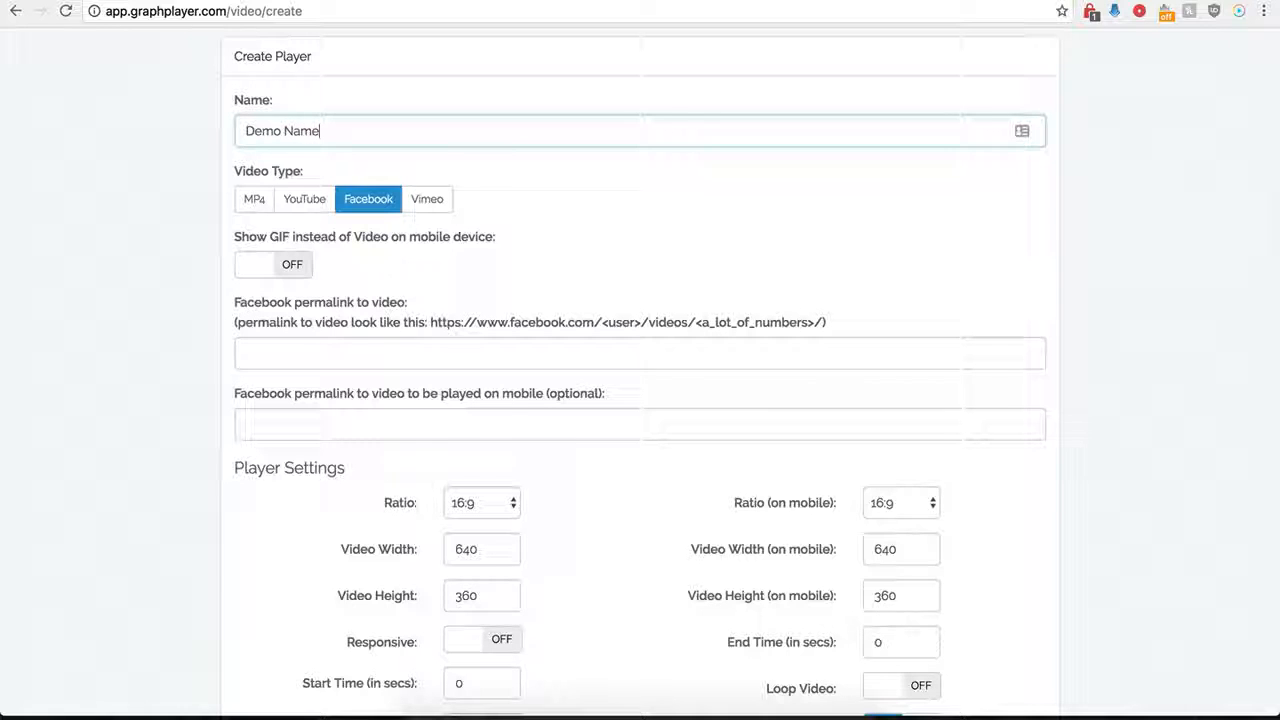
click(346, 216)
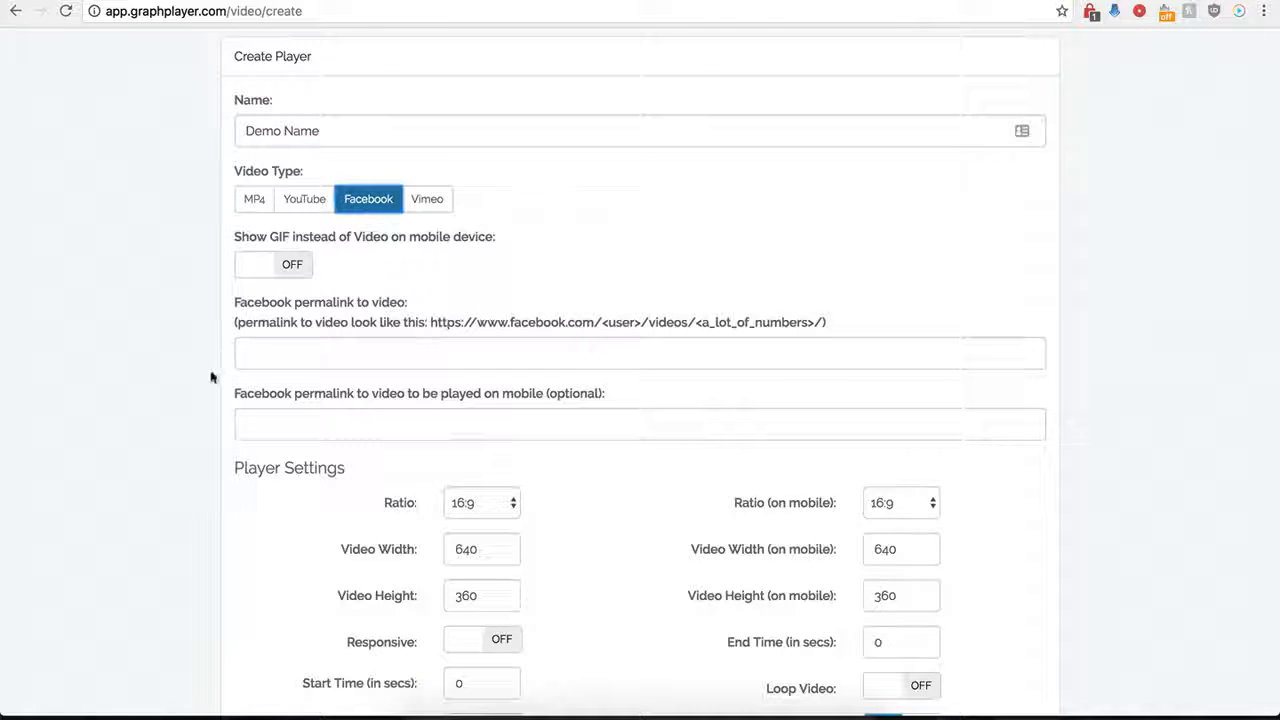
Copy the Creative Cakes video's Facebook address into the main video permalink field and remove its trailing "?type=2&theater".
scroll(249, 330, down, 1)
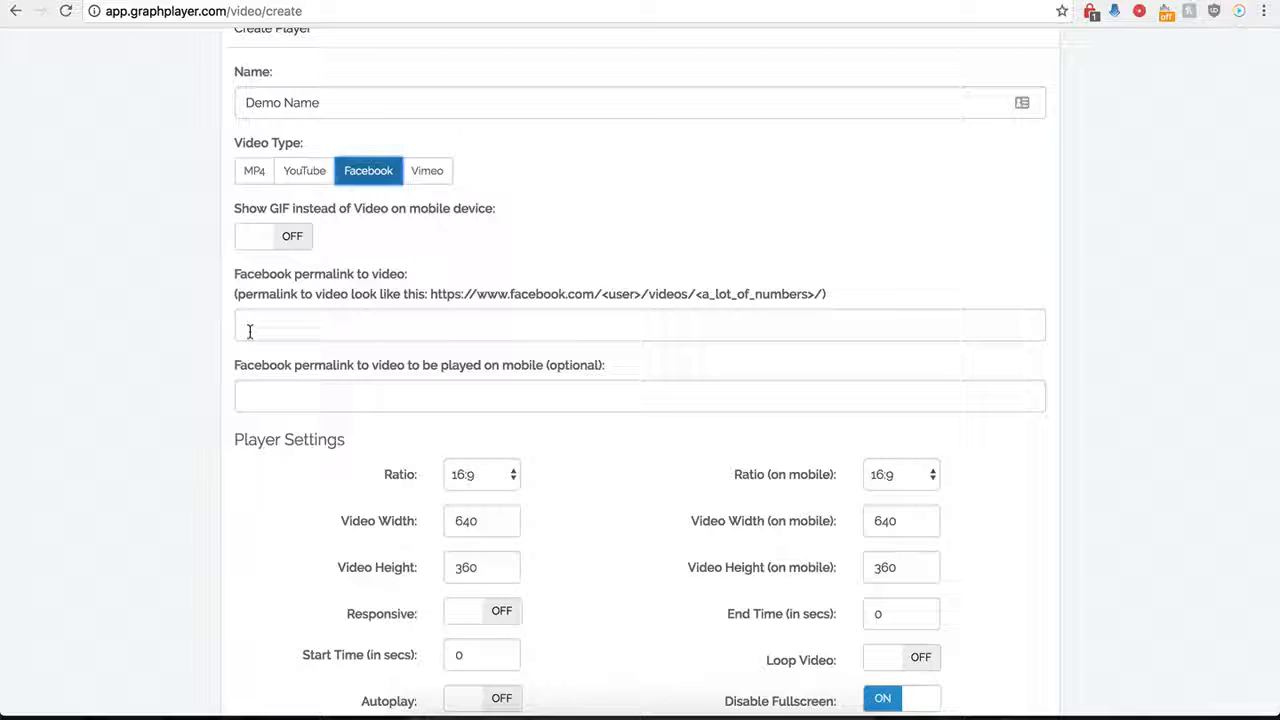
click(249, 331)
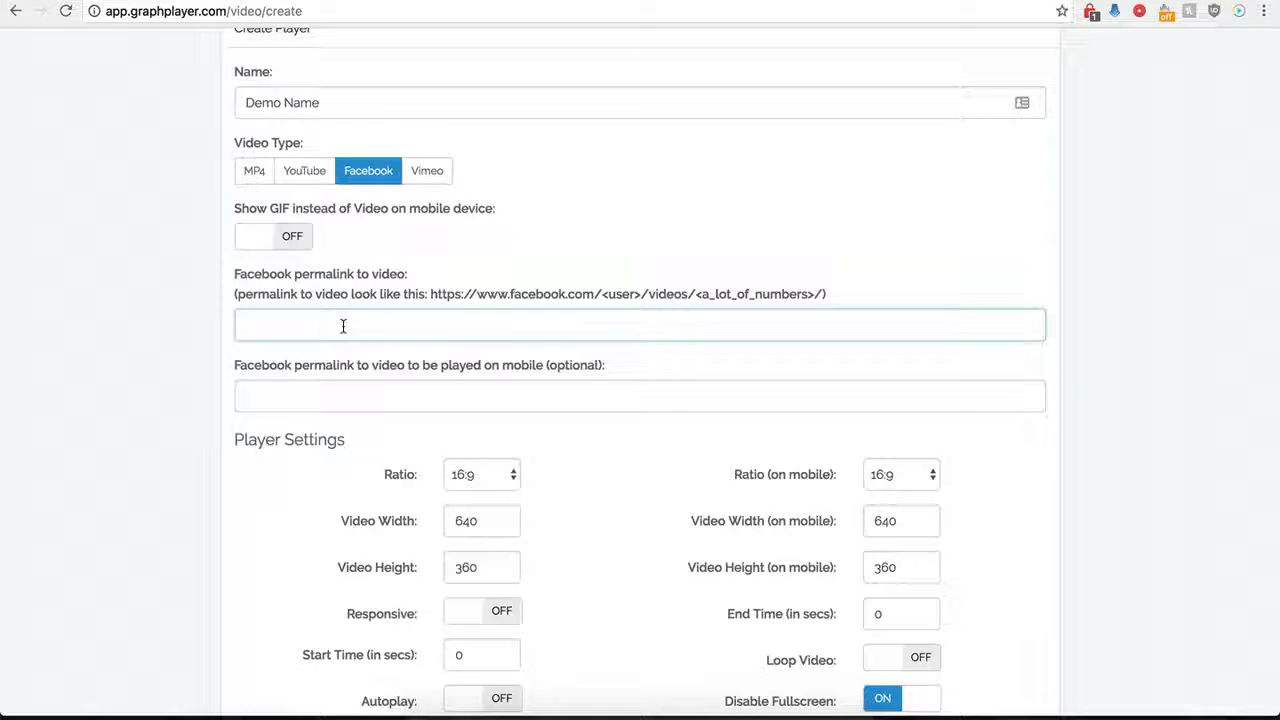
click(450, 1)
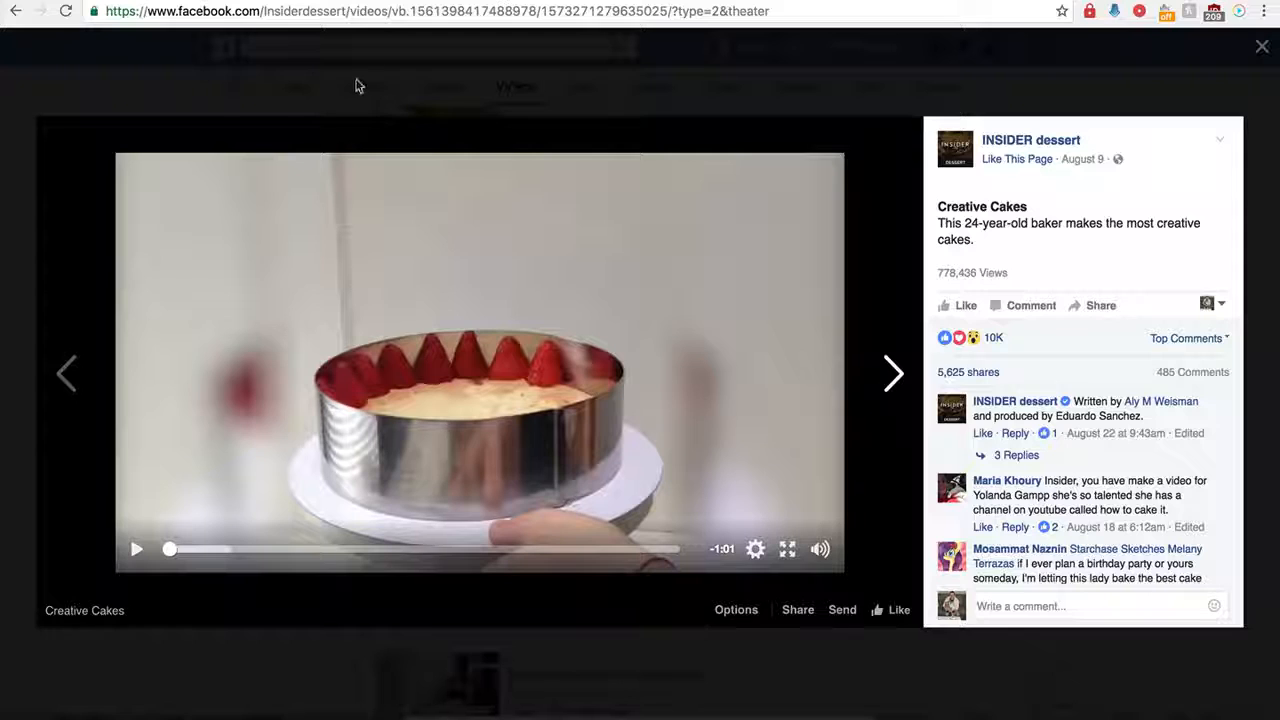
click(377, 14)
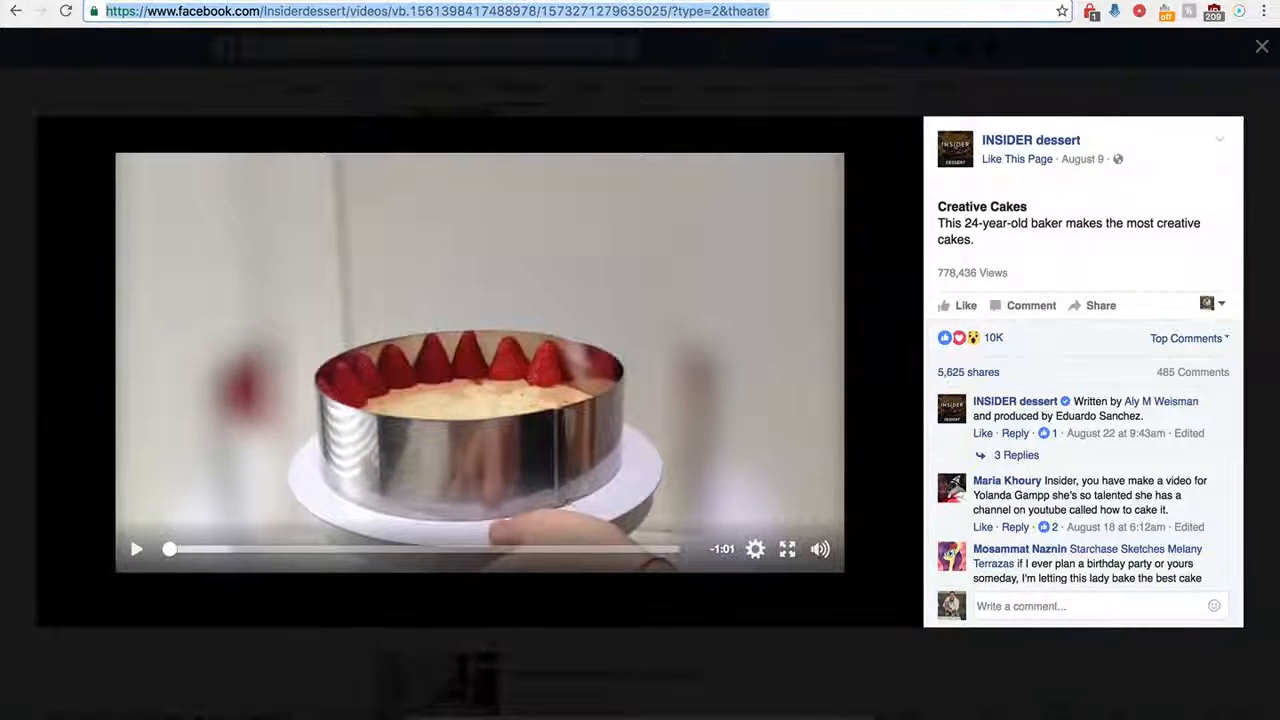
click(346, 1)
key(ctrl+v)
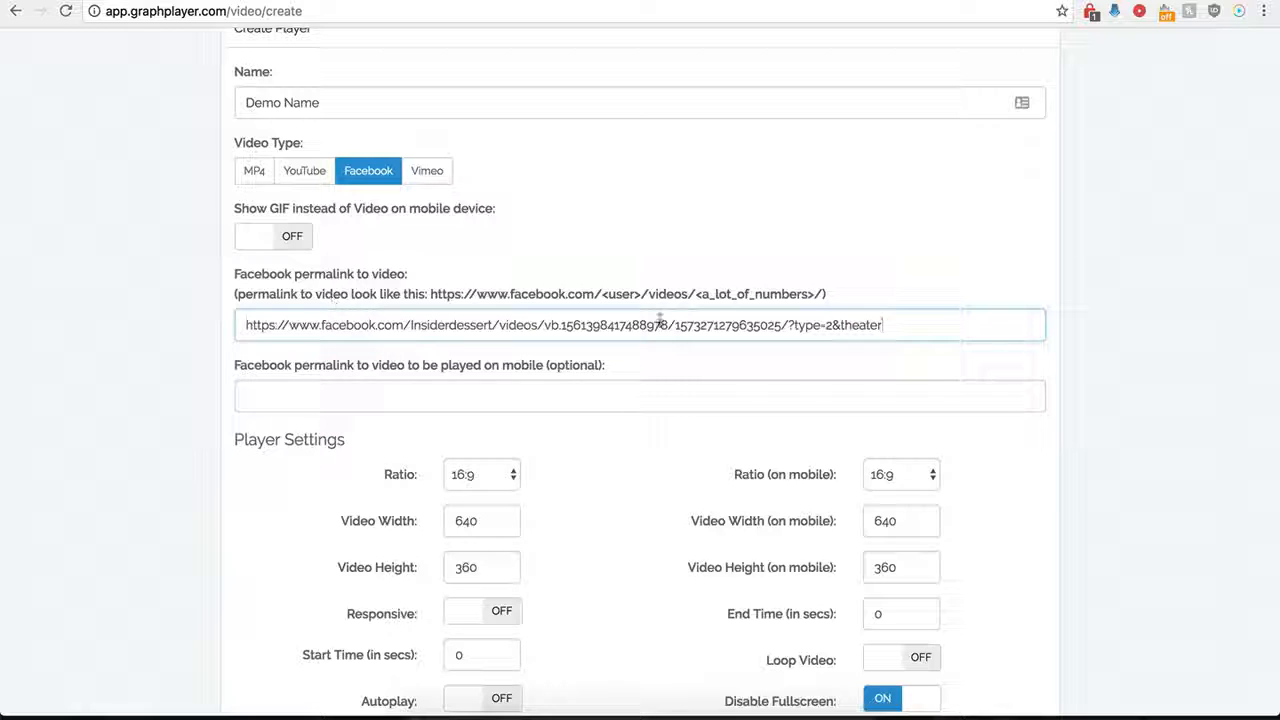
drag(884, 325, 796, 325)
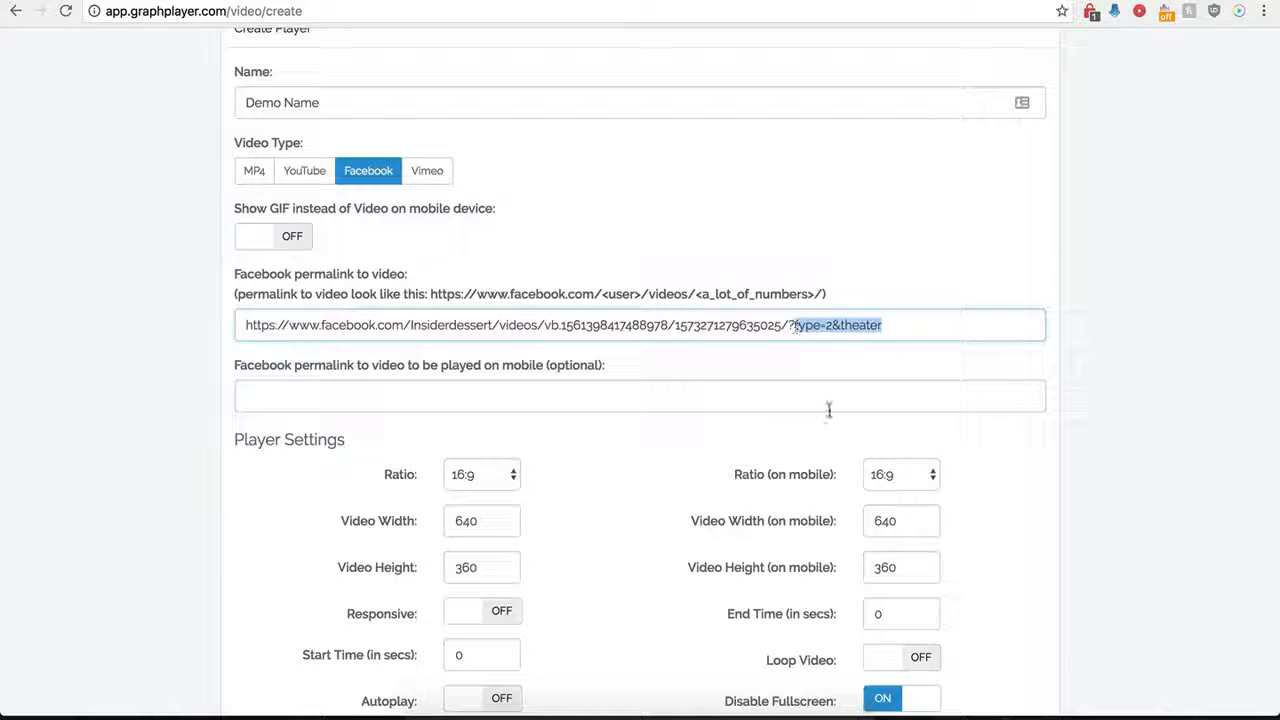
key(BackSpace)
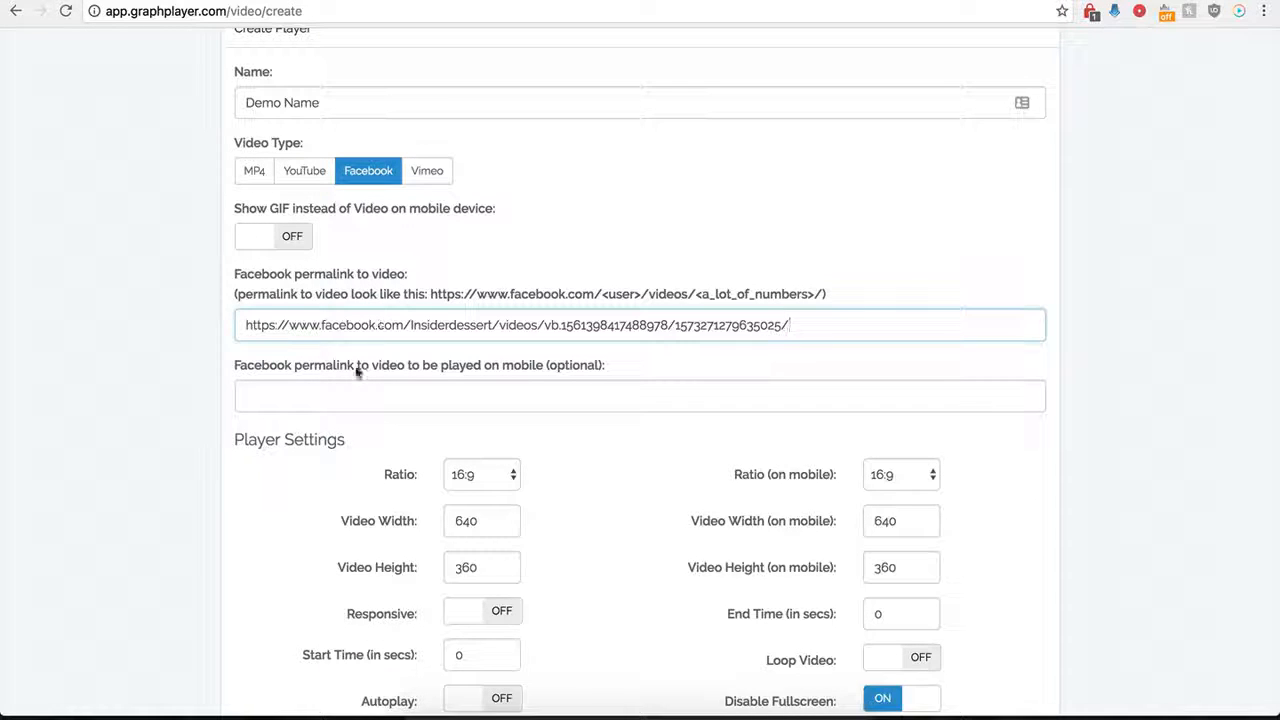
click(318, 401)
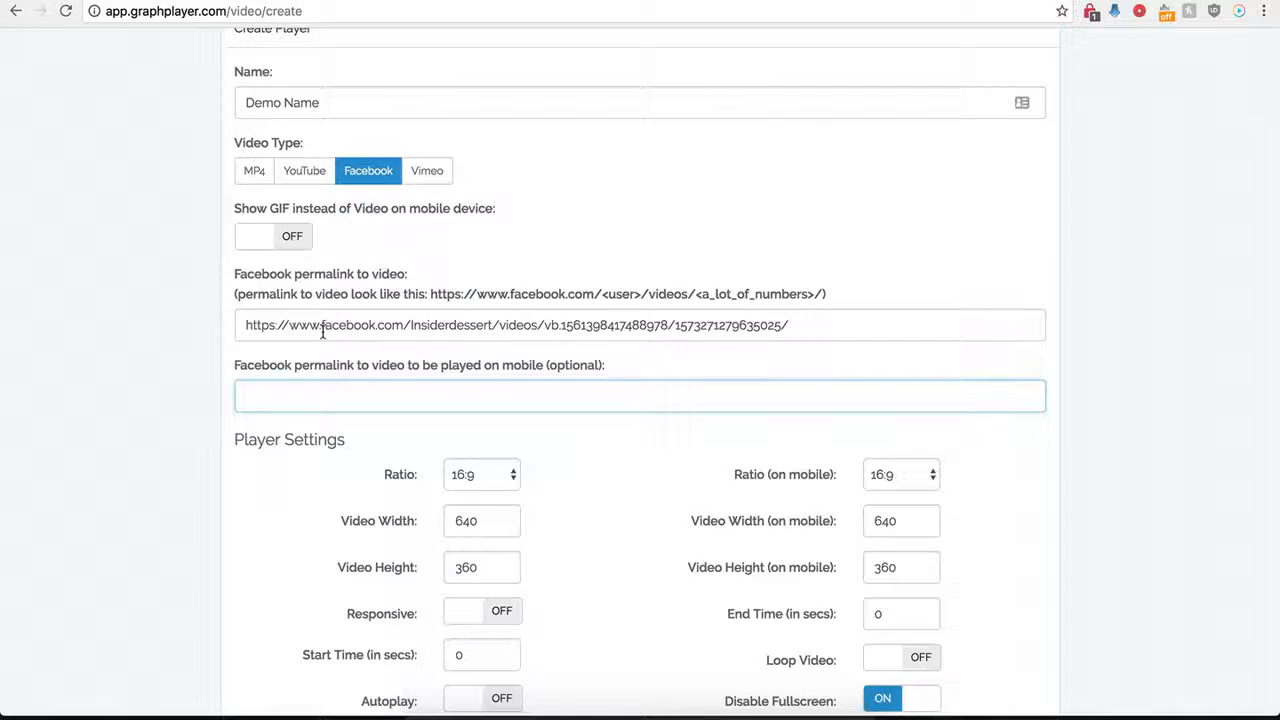
drag(363, 322, 566, 324)
key(Tab)
drag(275, 325, 567, 323)
click(420, 396)
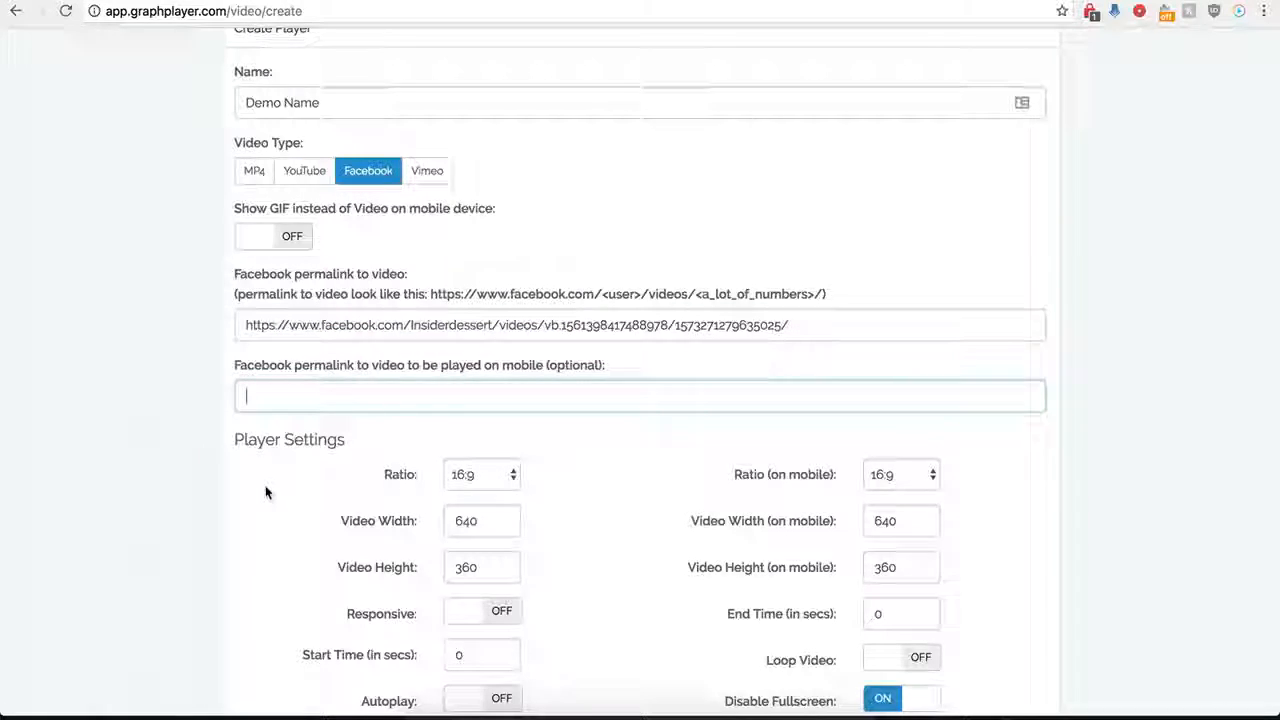
Review the ratio choices for the desktop and mobile players, keeping 16:9 for both.
scroll(265, 490, down, 1)
scroll(266, 490, down, 5)
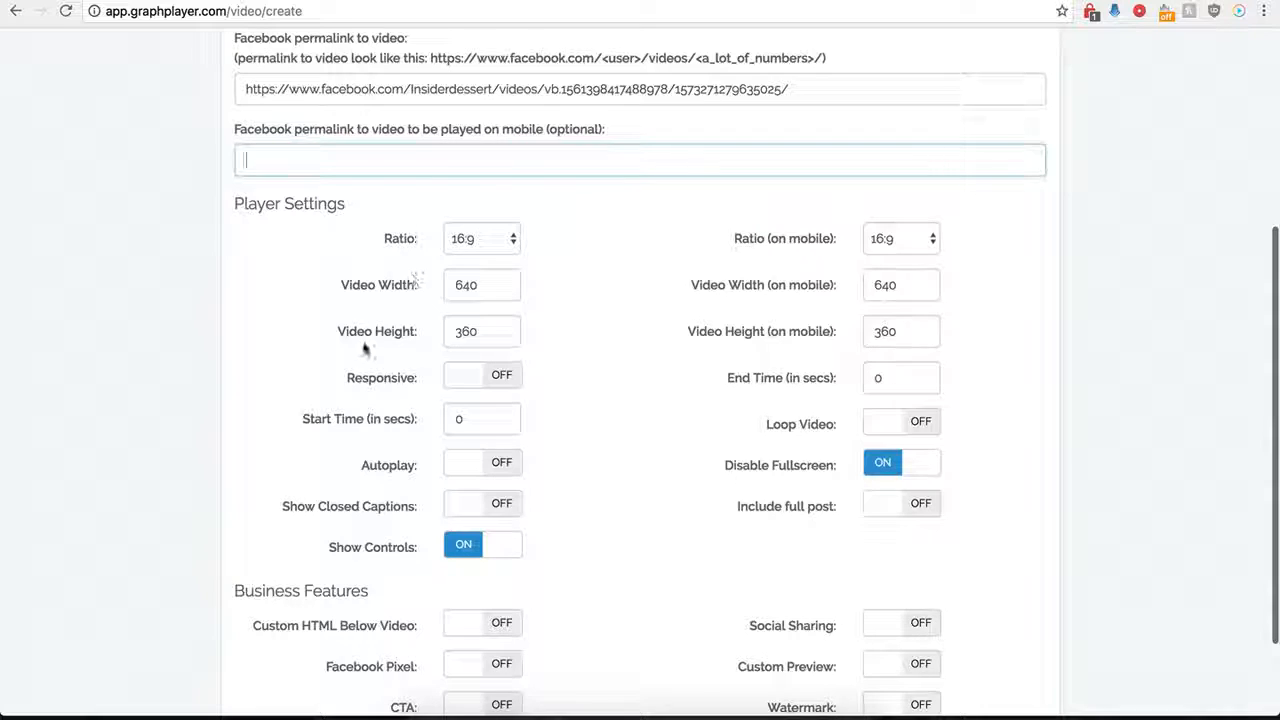
click(504, 241)
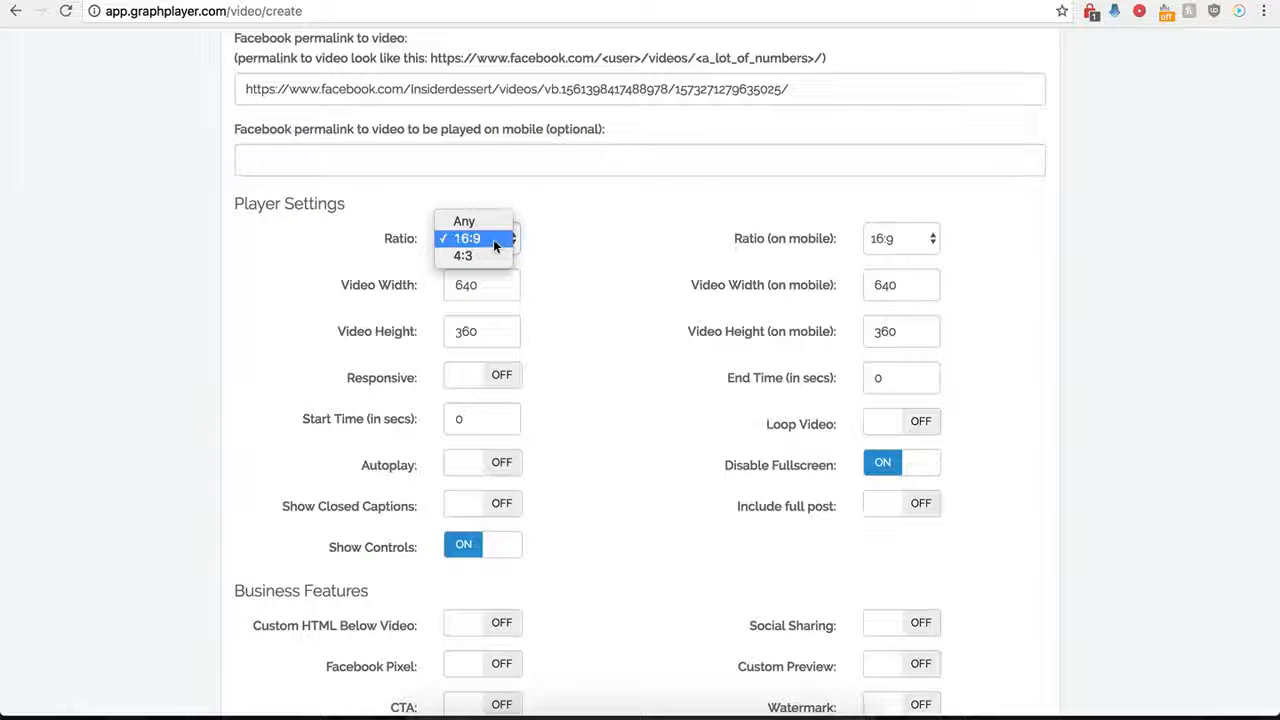
click(484, 243)
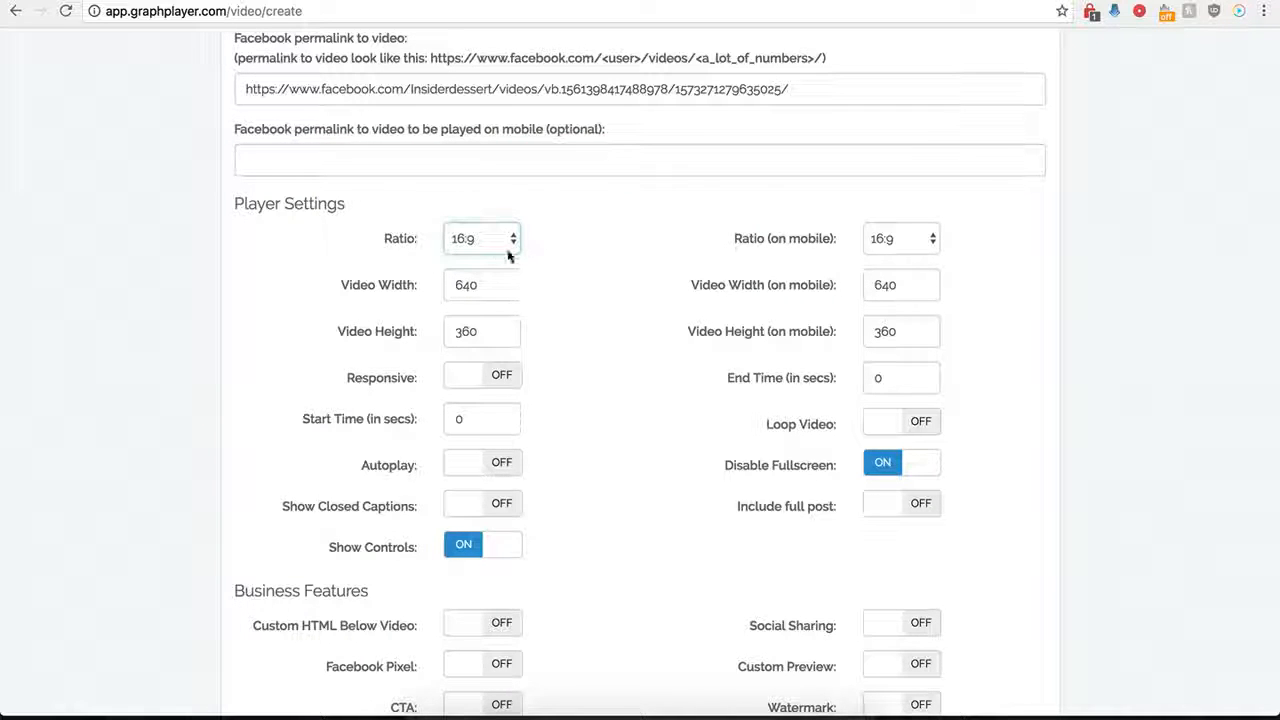
click(883, 247)
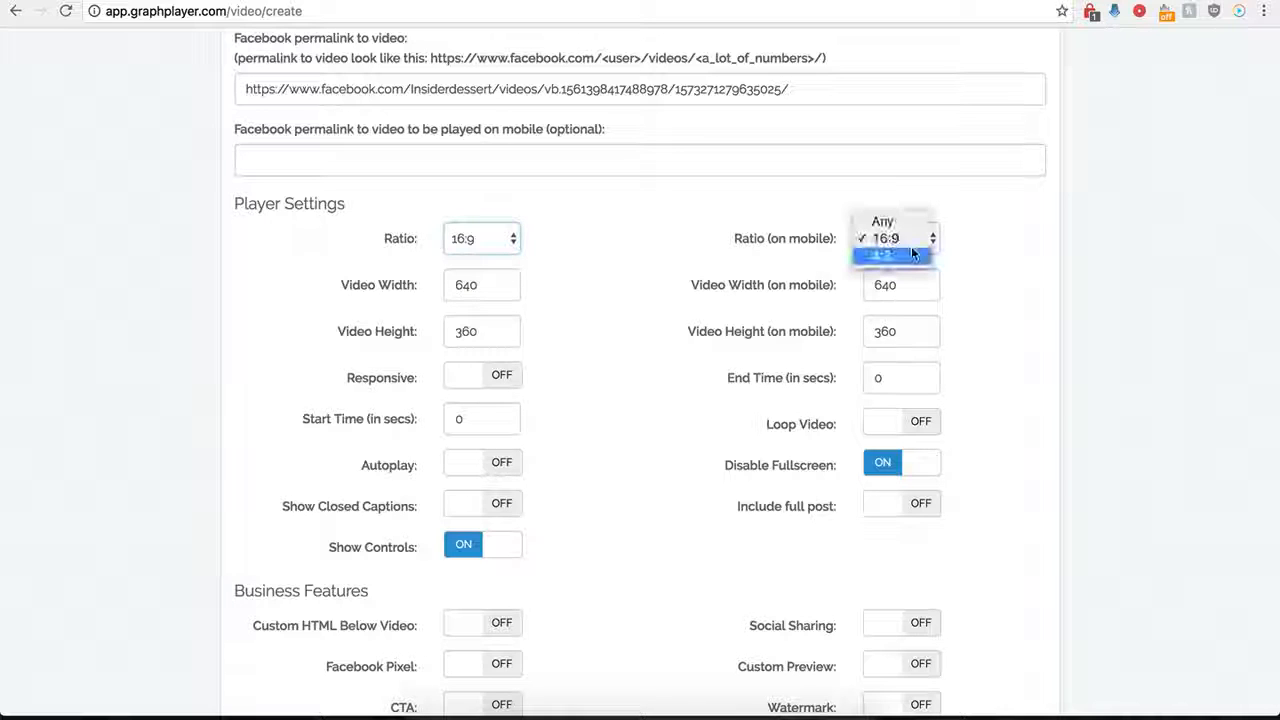
click(727, 237)
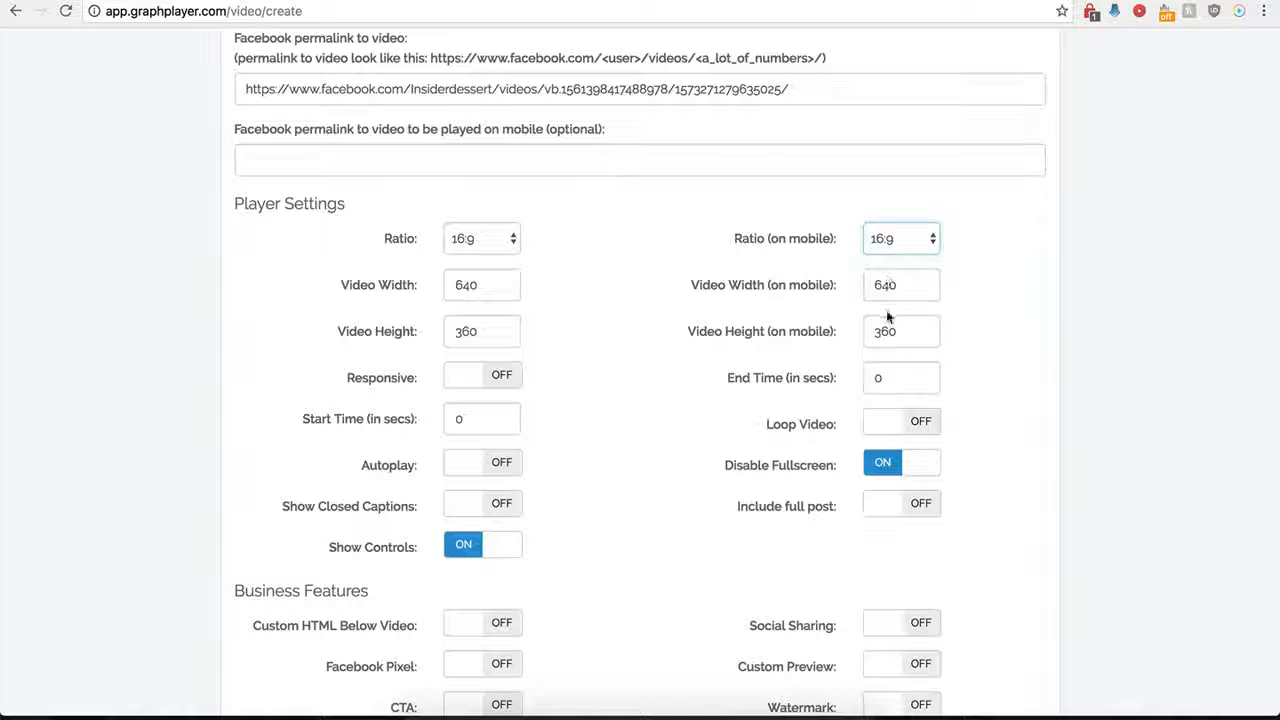
click(503, 376)
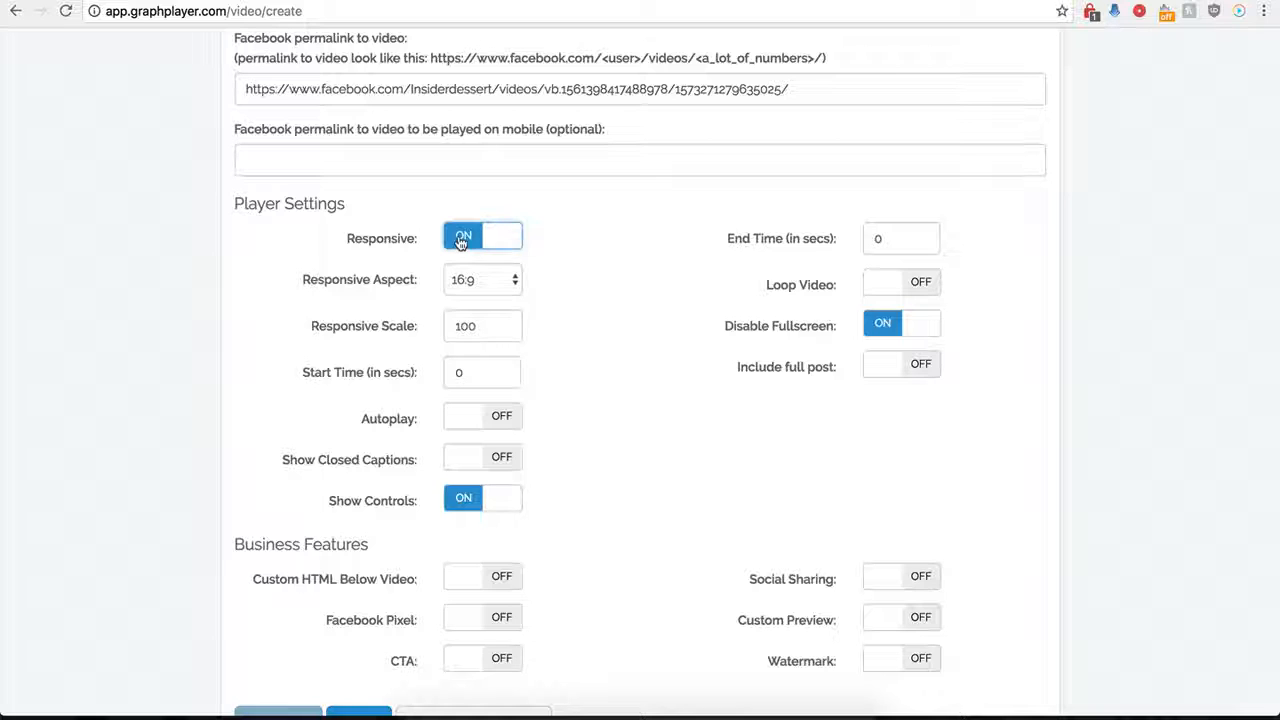
click(461, 240)
click(500, 375)
click(465, 251)
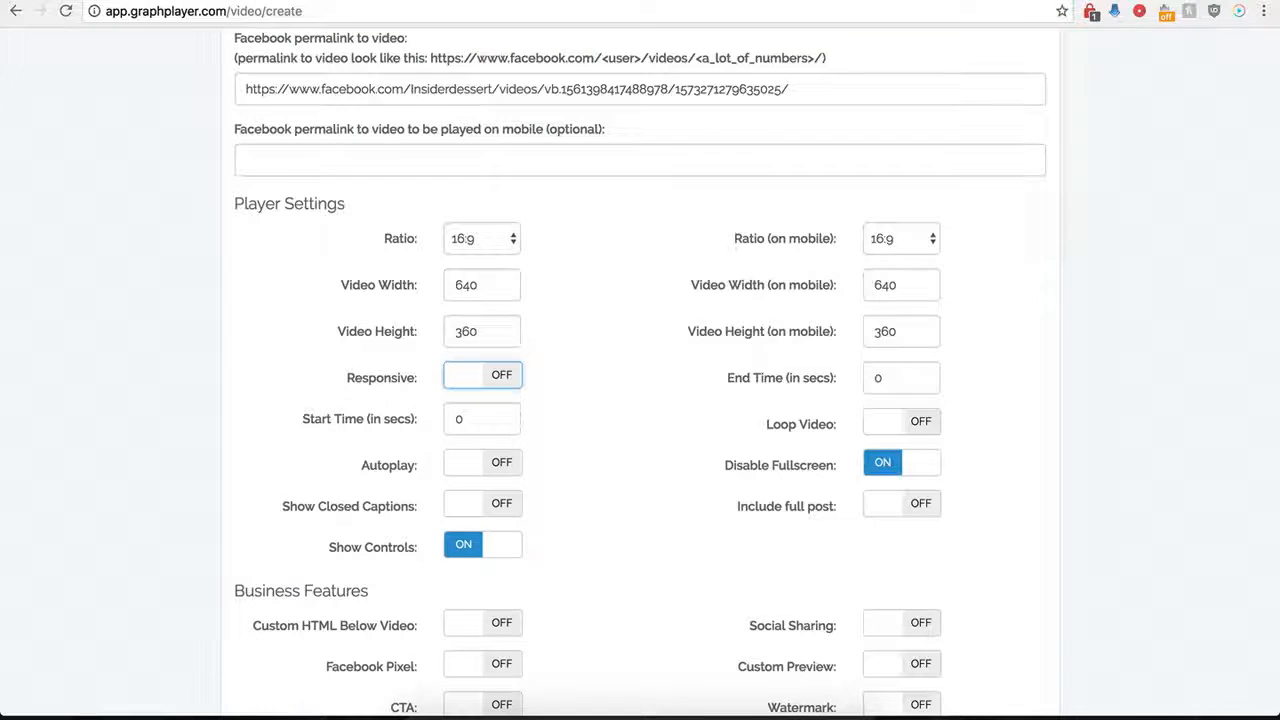
Set the video's start time to 1 second and its end time to 30 seconds.
double_click(454, 424)
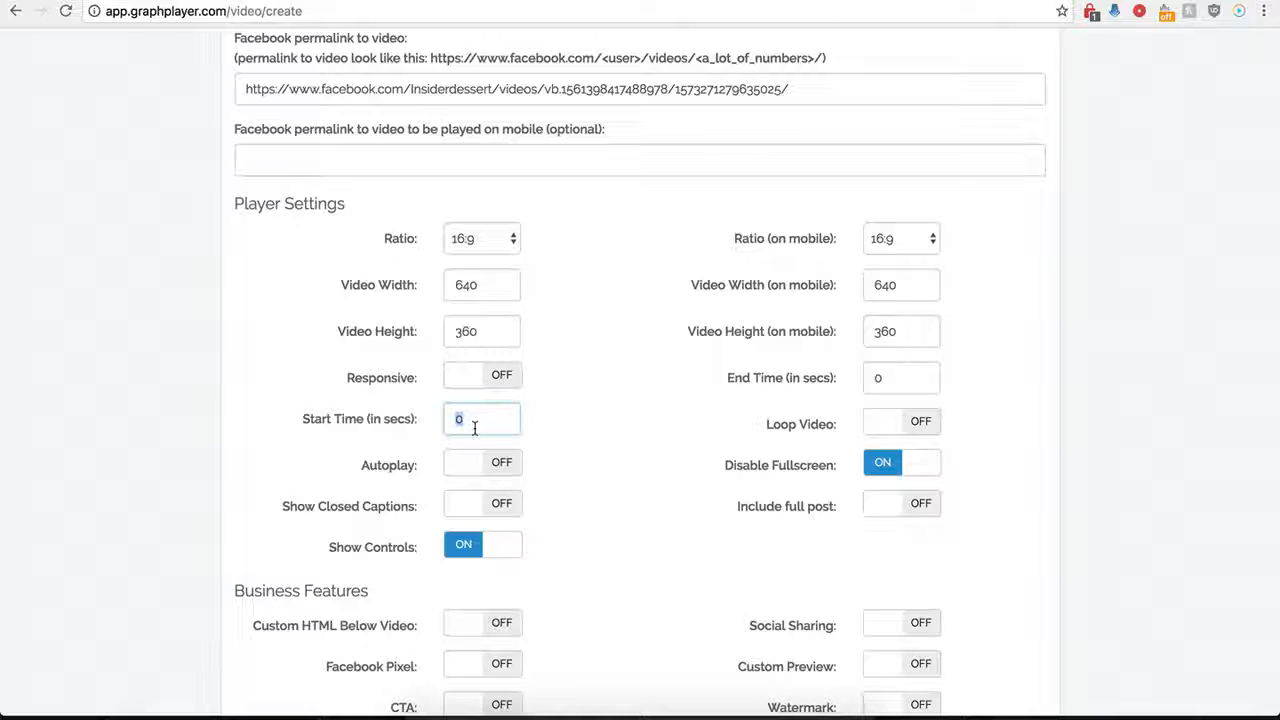
text(1)
double_click(909, 378)
text(30)
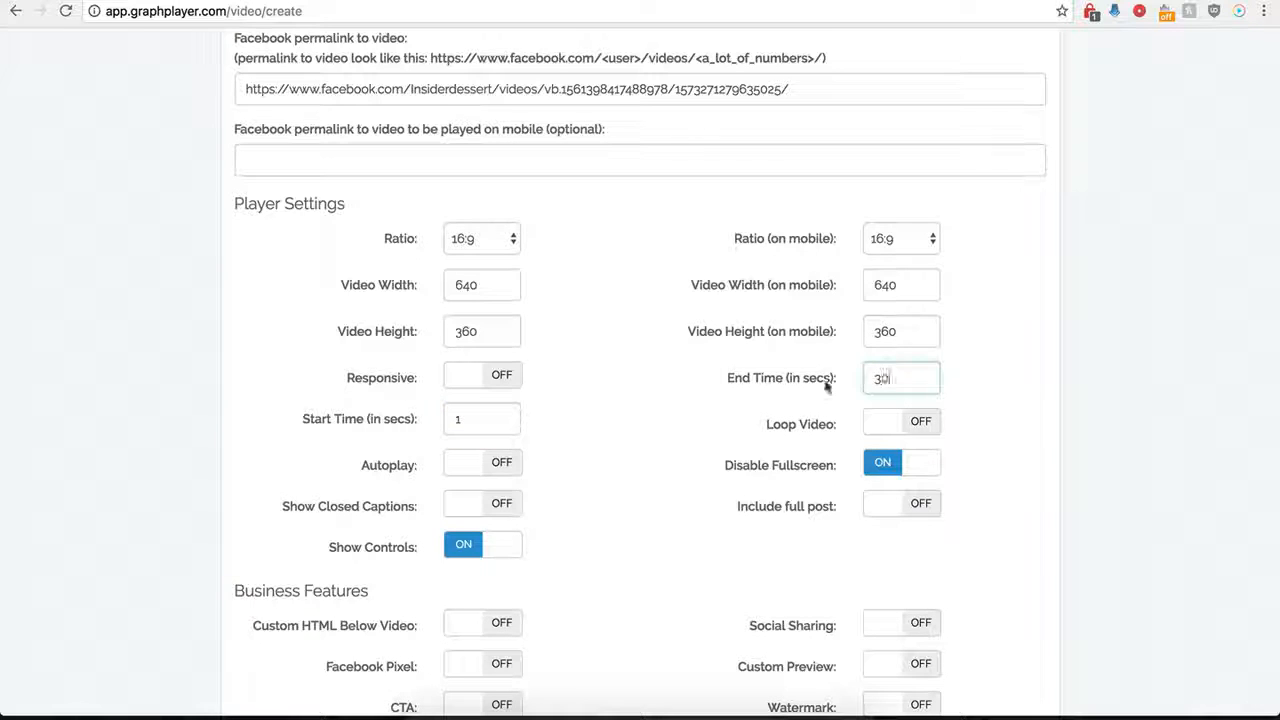
click(631, 407)
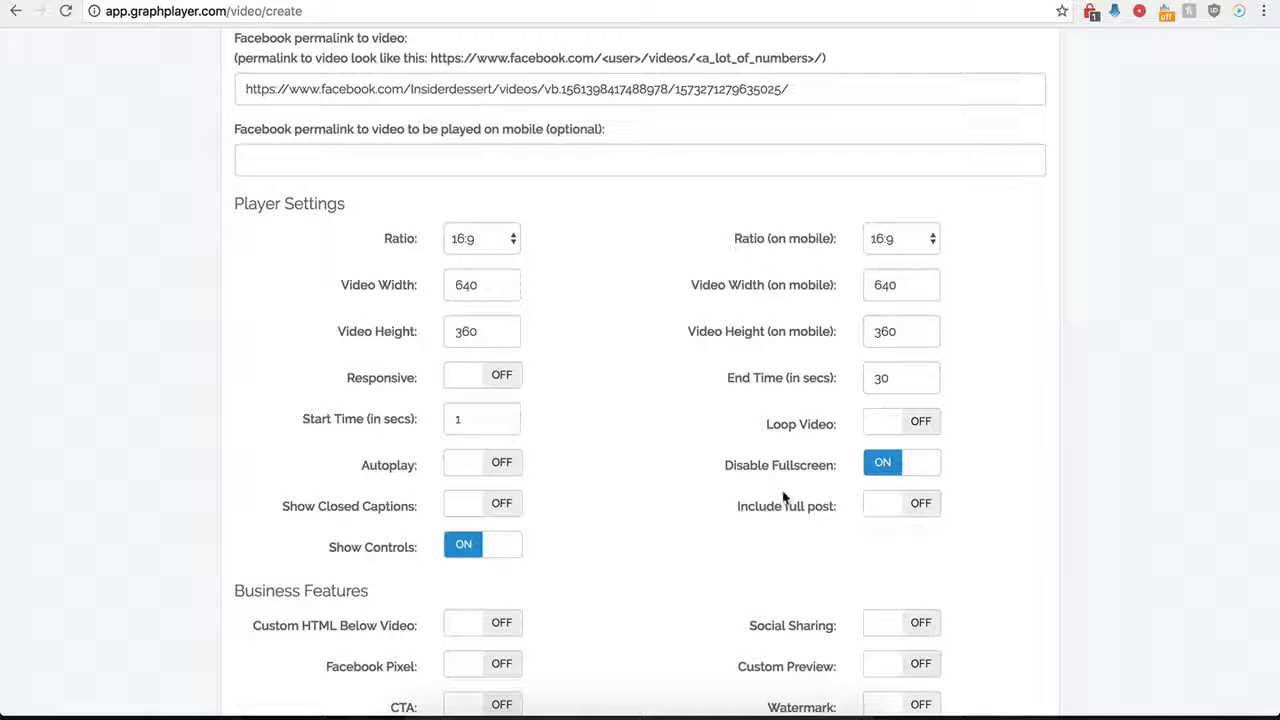
scroll(690, 445, up, 1)
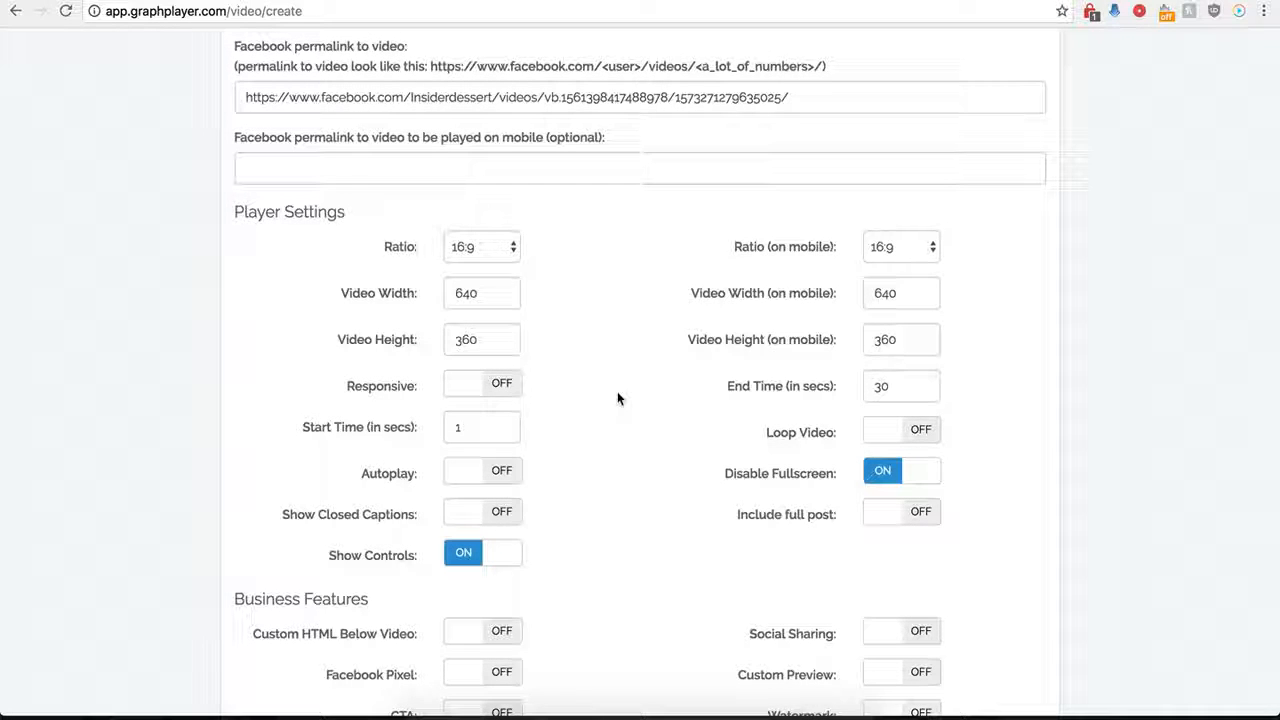
click(913, 529)
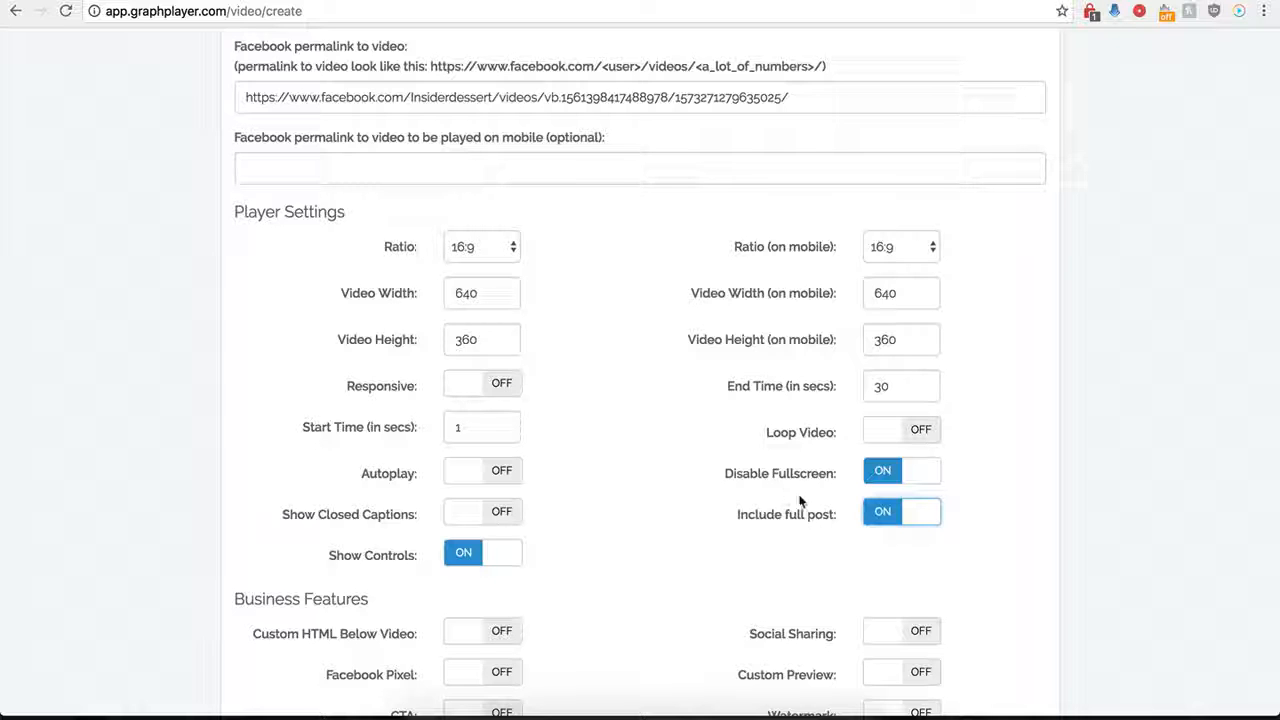
click(884, 527)
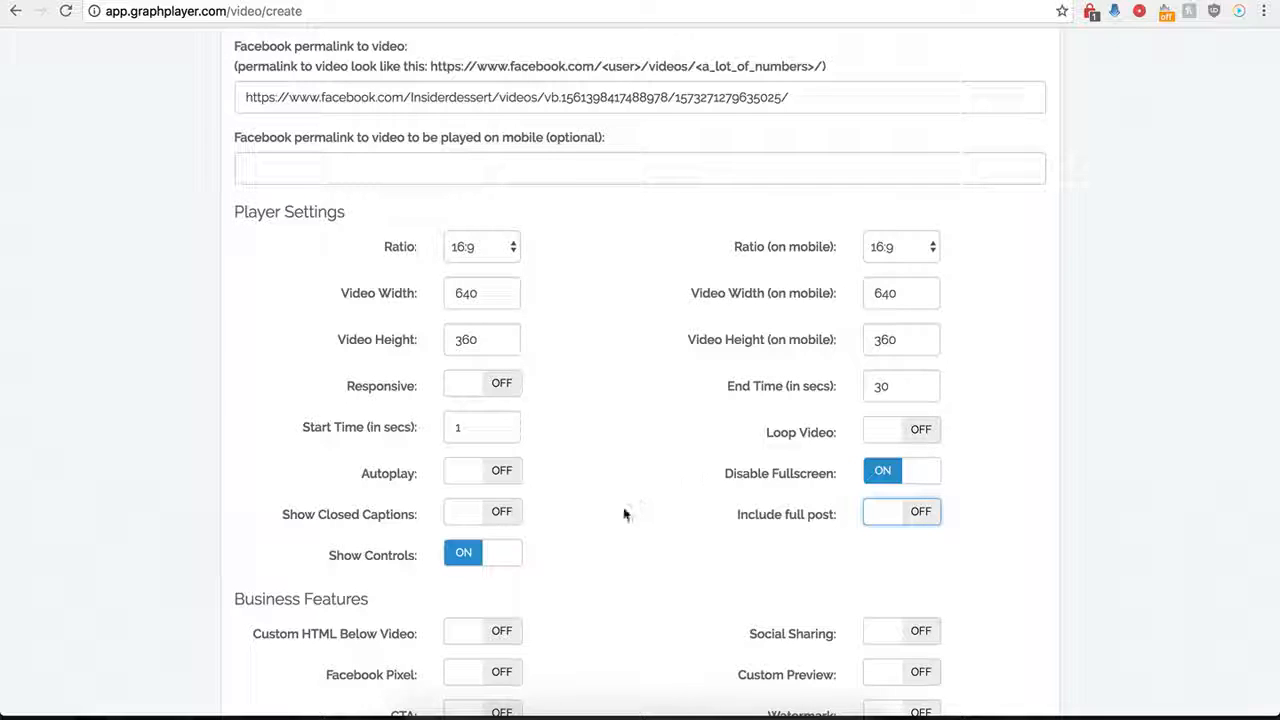
Save the player and copy the whole Secure Code embed script.
scroll(623, 507, down, 3)
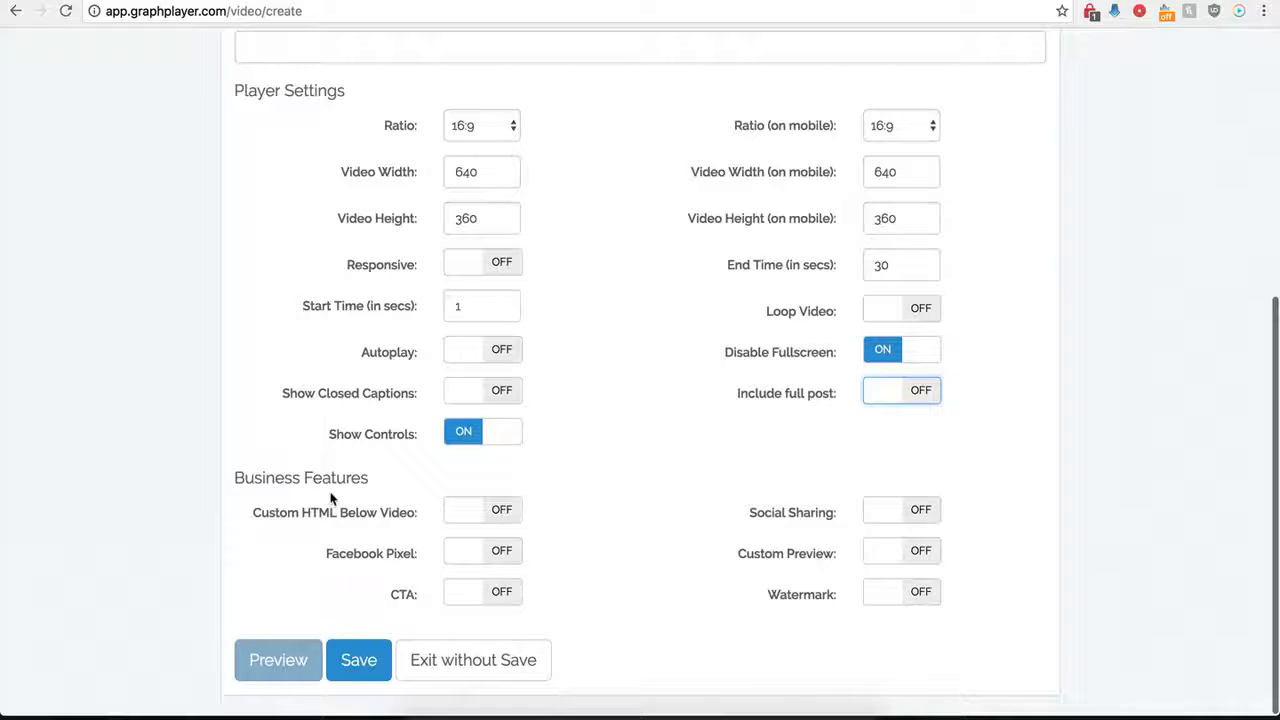
click(360, 652)
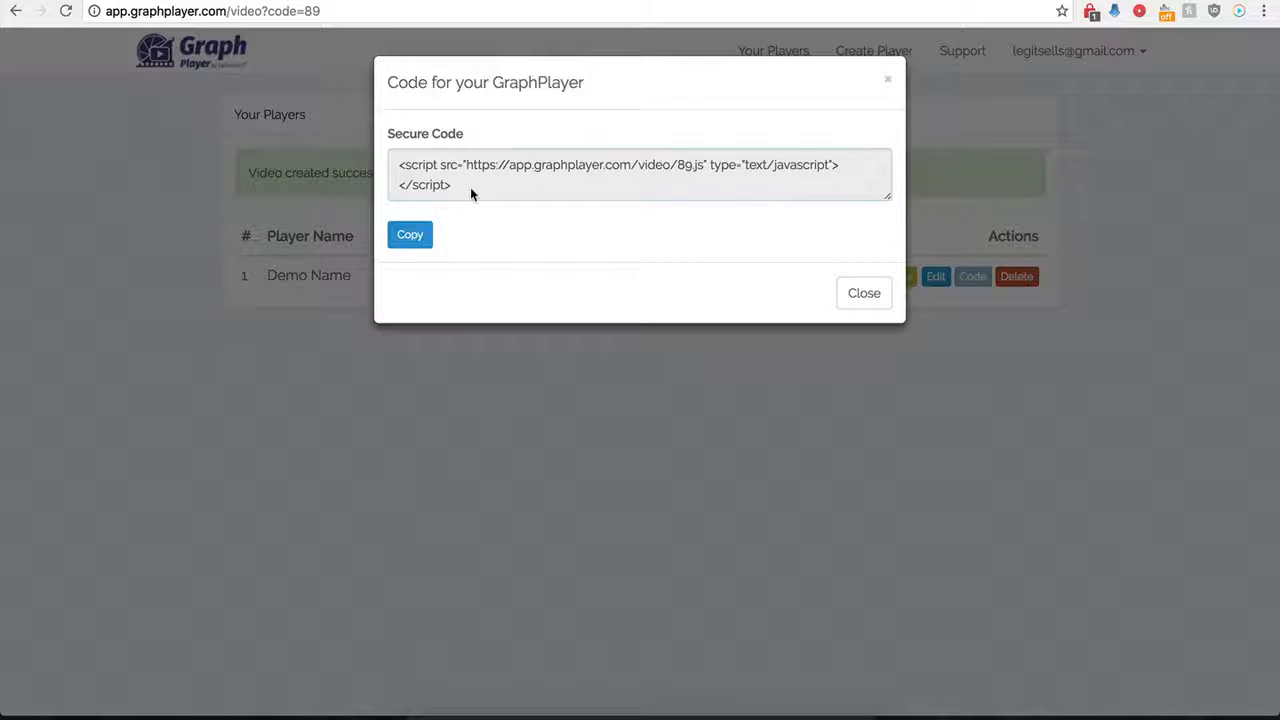
drag(470, 187, 394, 168)
key(ctrl+c)
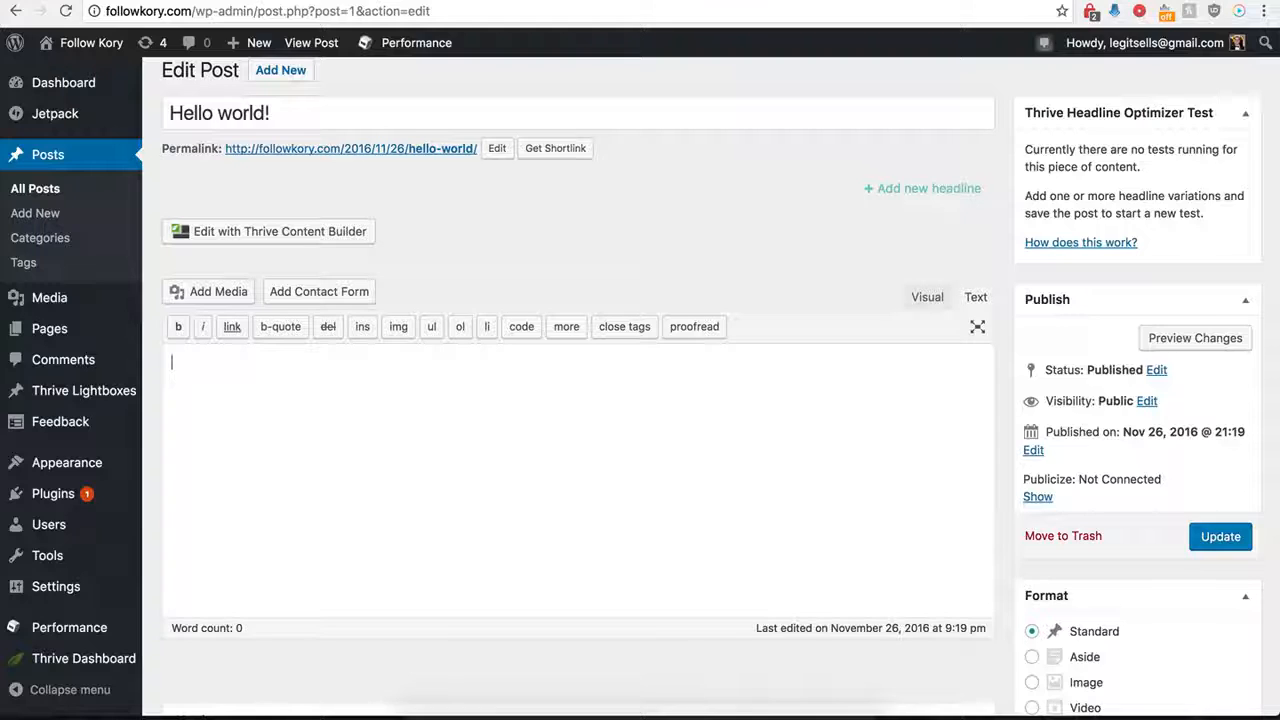
Switch to the WordPress post "Hello world!", paste the player's embed script into its empty text body and update the post.
click(324, 431)
key(ctrl+v)
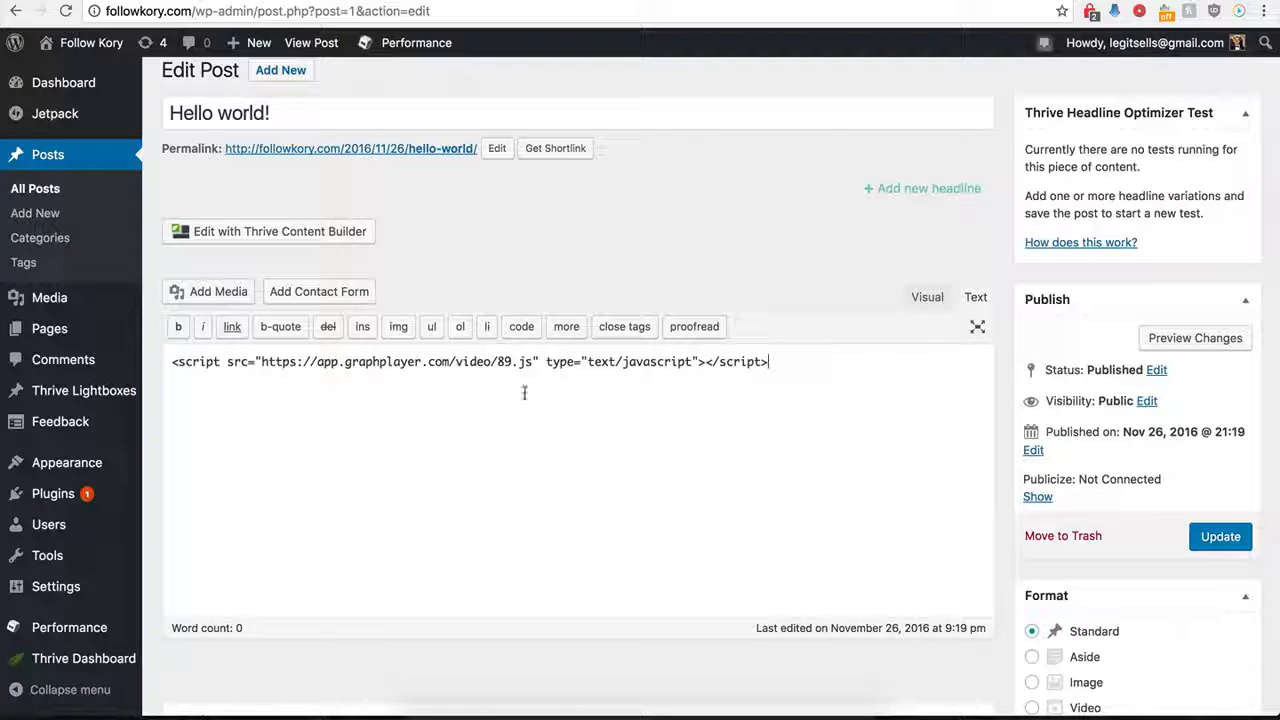
click(1228, 545)
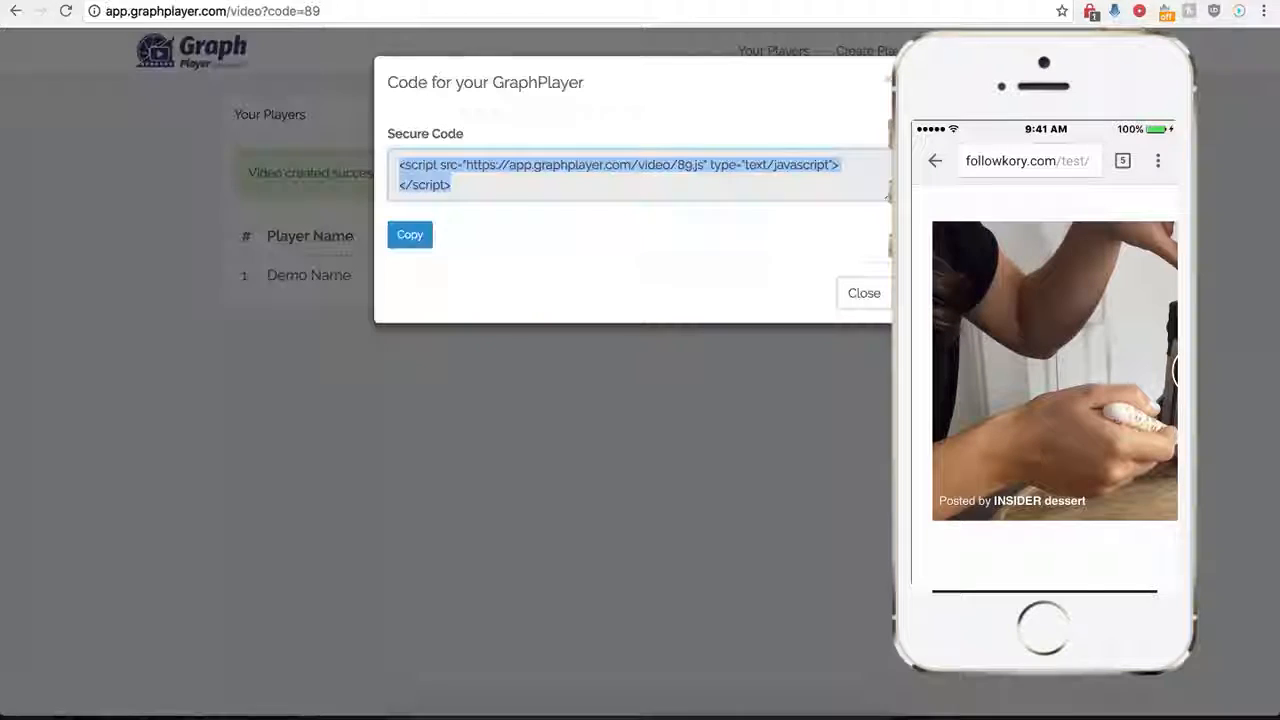
Close the code window, reopen the Demo Name player for editing and turn on showing a GIF instead of video on mobile.
click(852, 303)
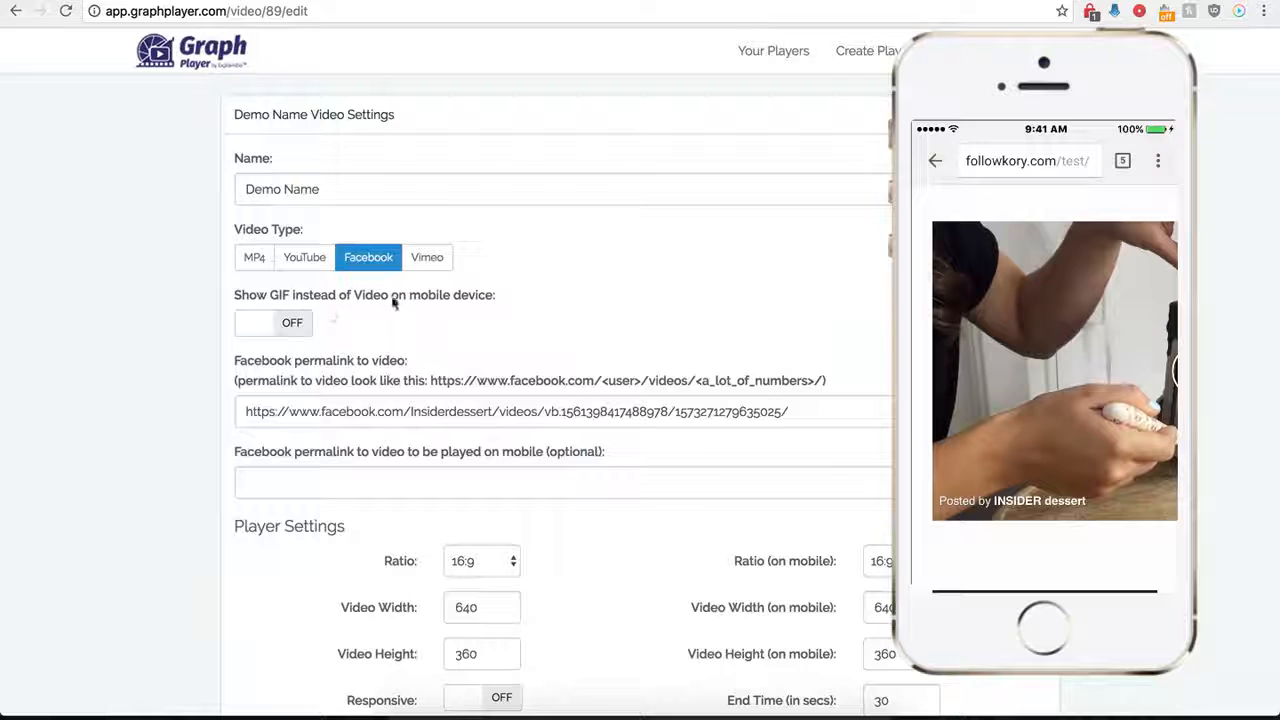
click(296, 323)
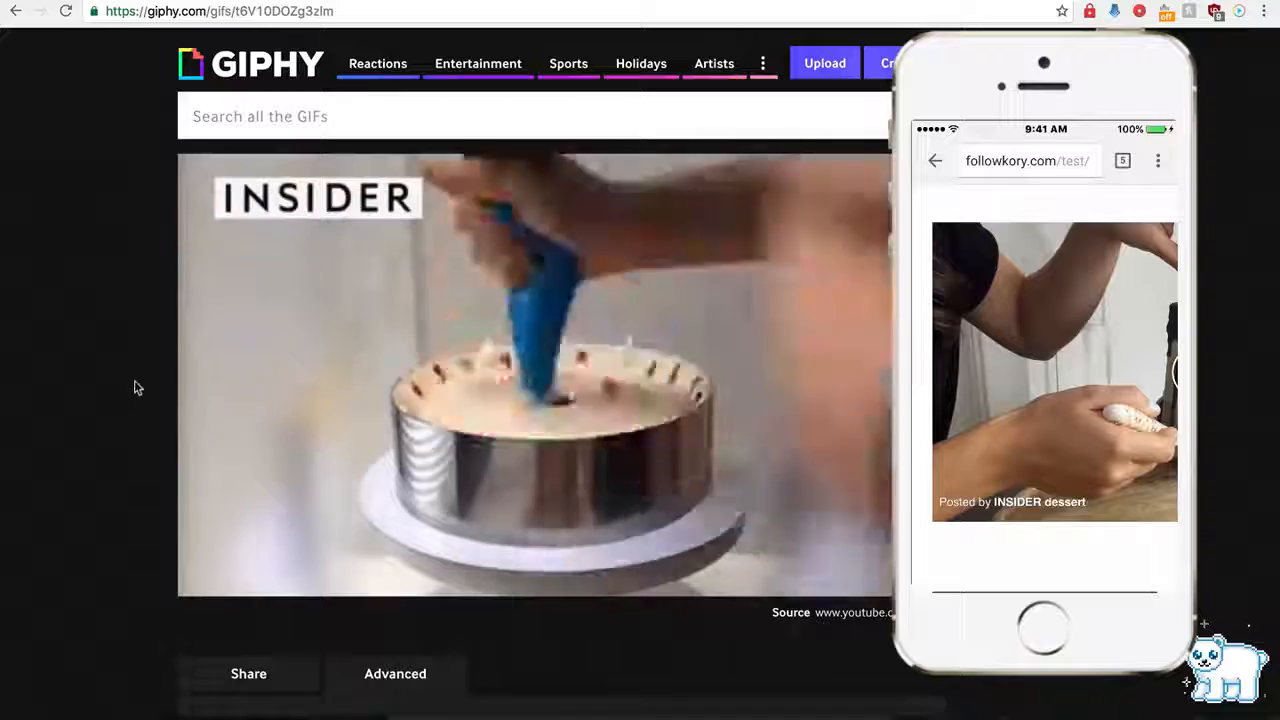
scroll(135, 410, down, 2)
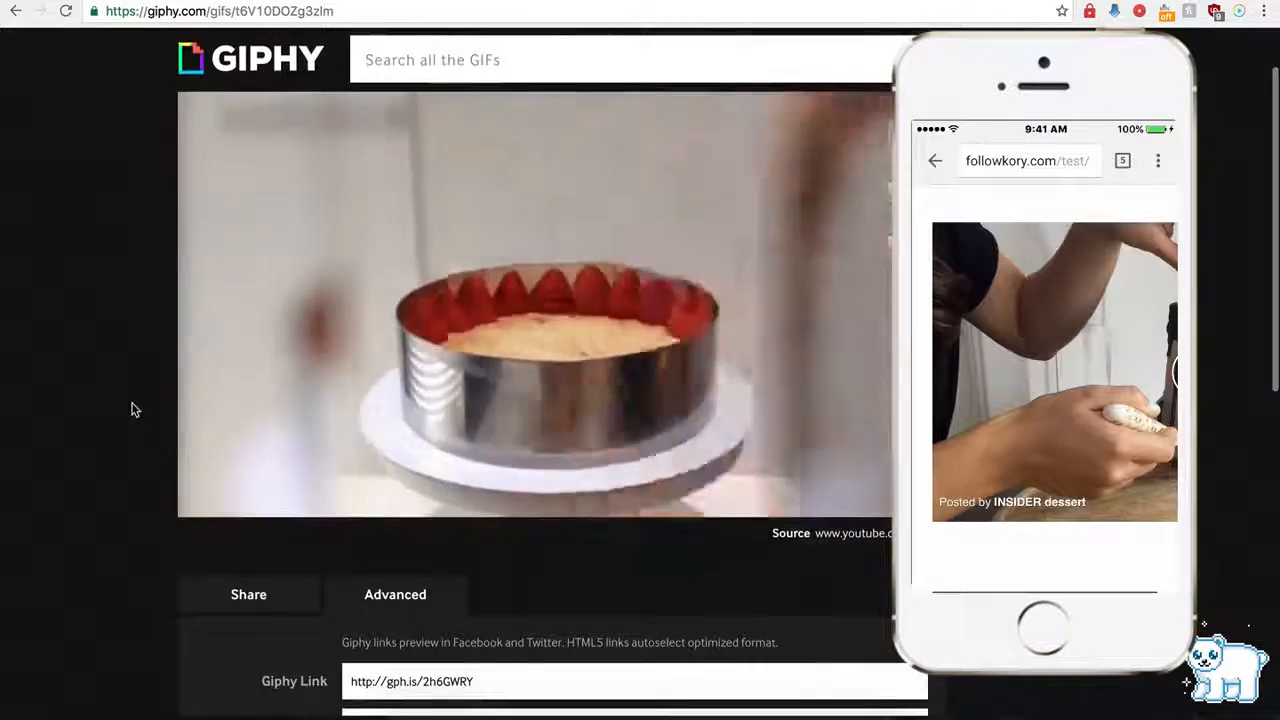
scroll(300, 420, down, 5)
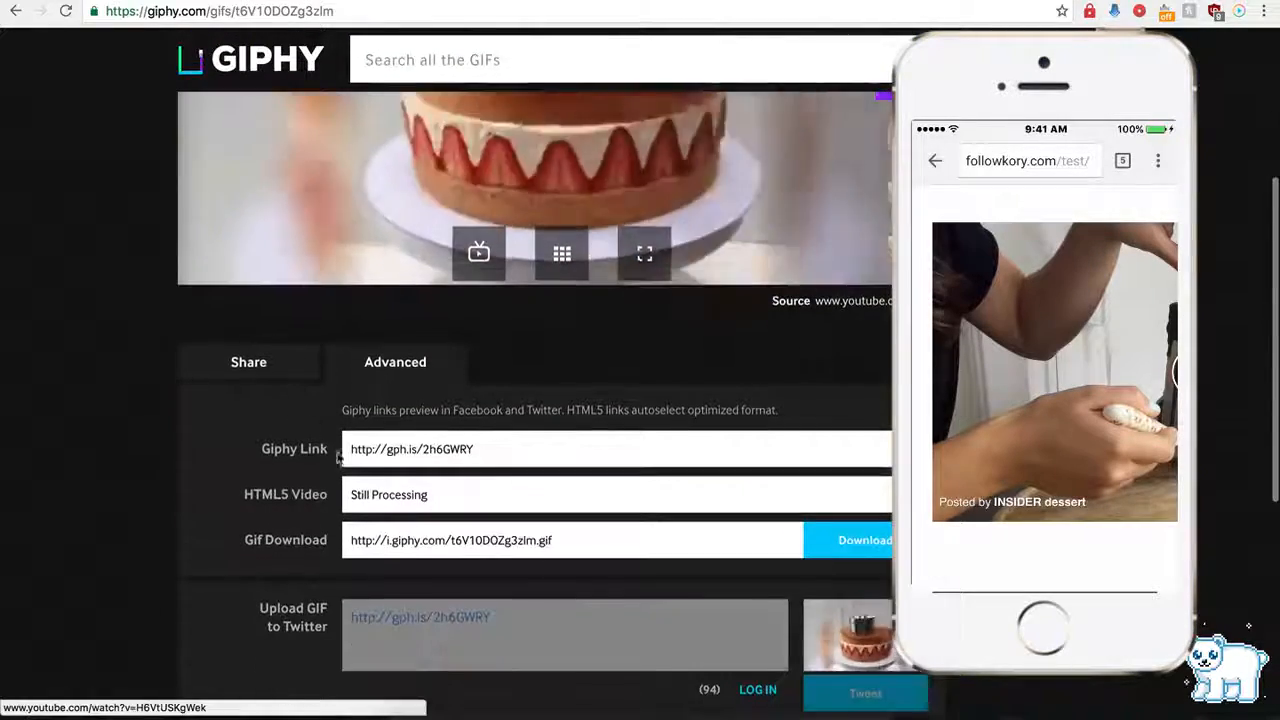
click(396, 451)
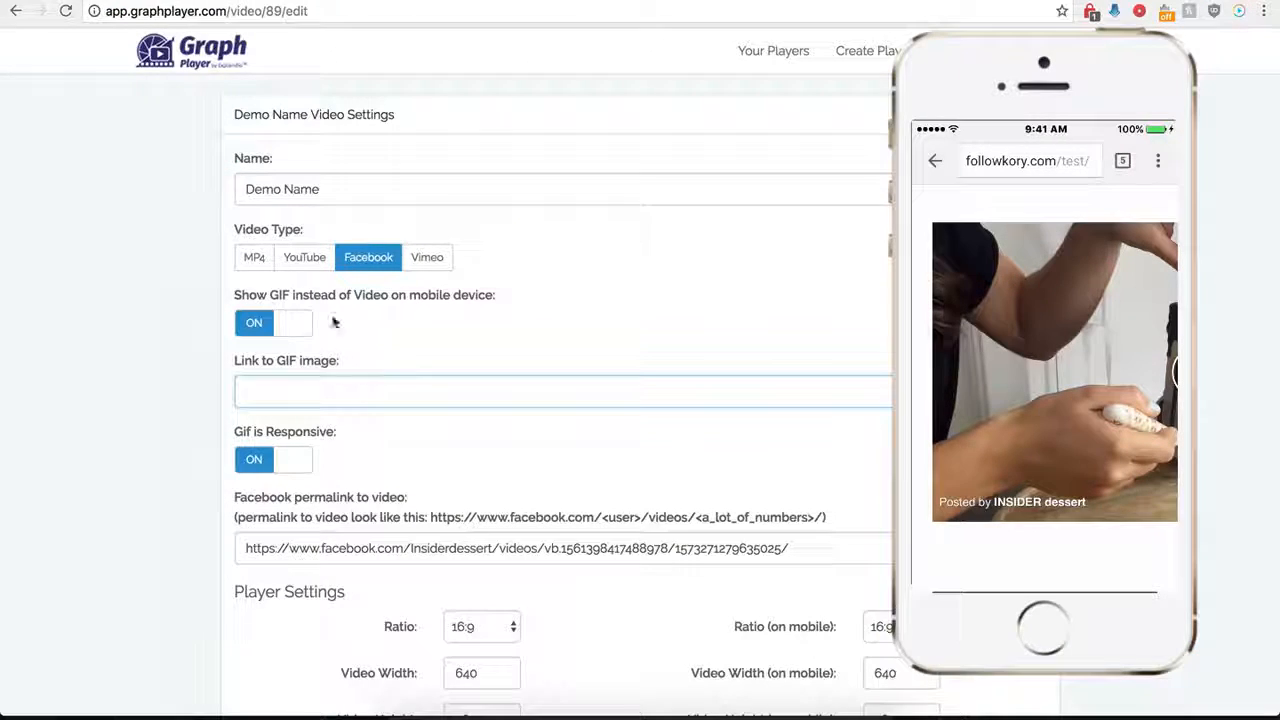
click(300, 391)
text(http://gph.is/1NSDWRY)
scroll(190, 490, down, 10)
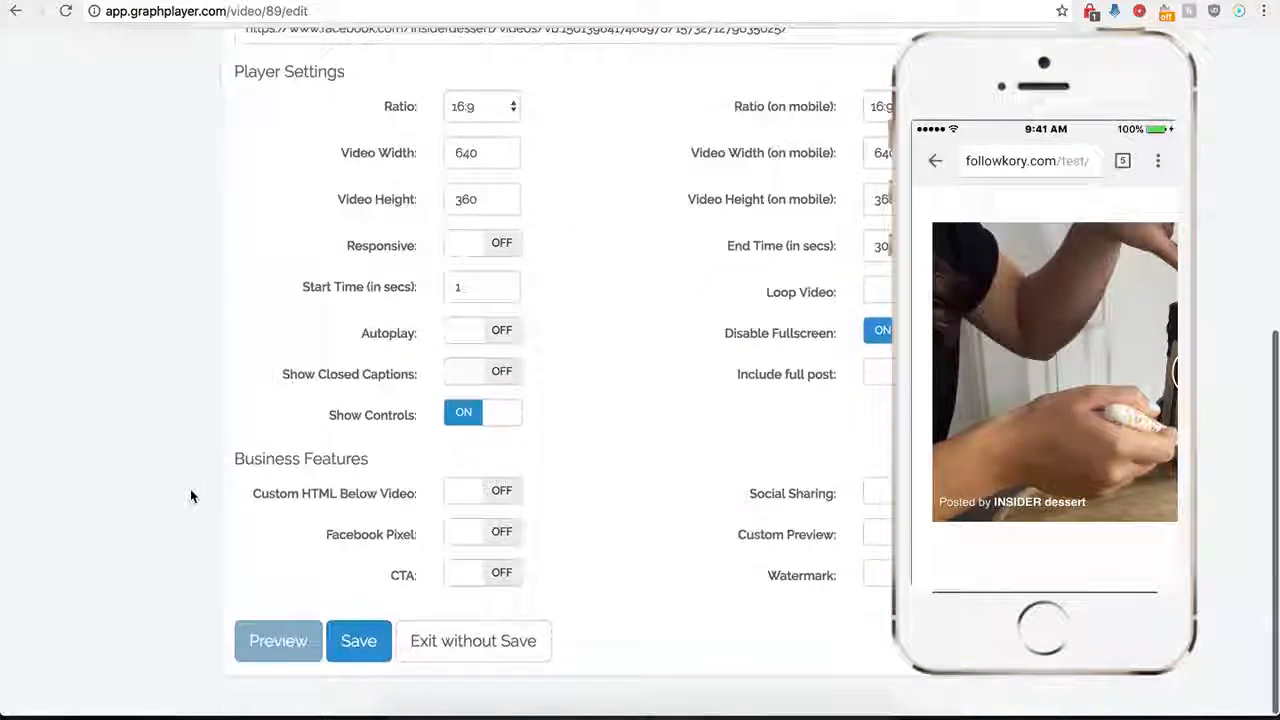
click(358, 660)
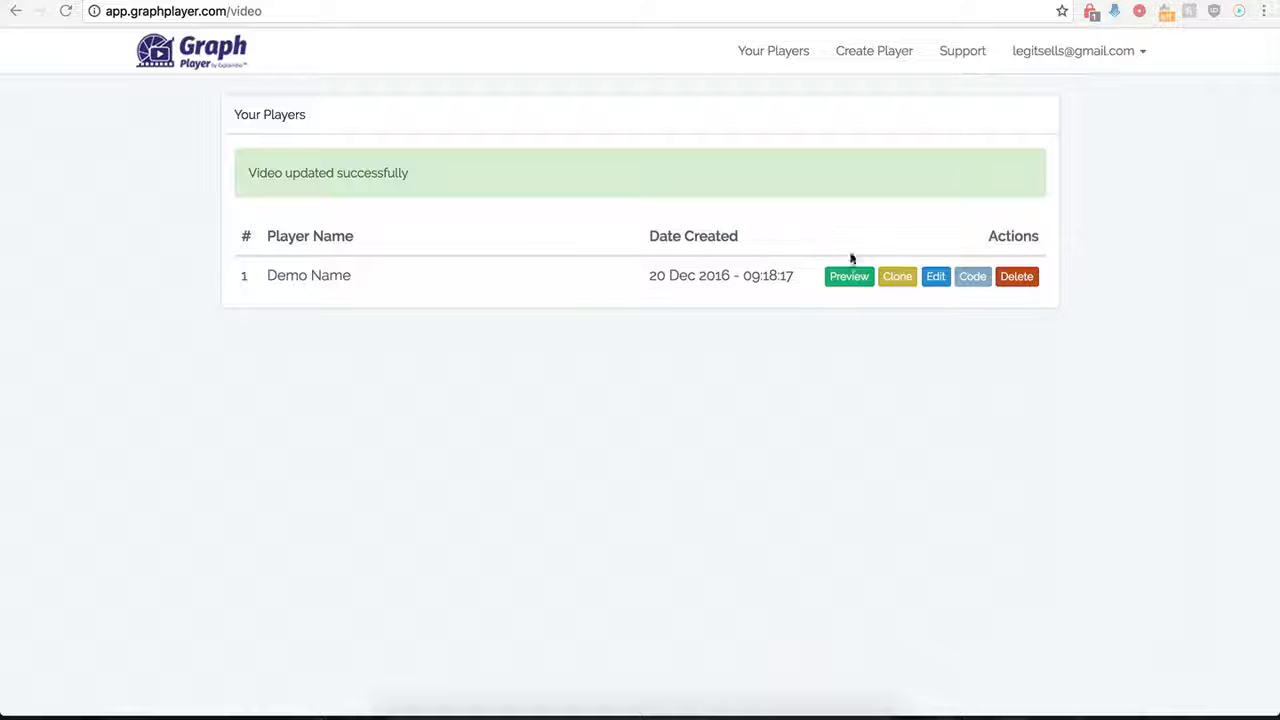
Reopen the Demo Name player for editing, turn on including the full post and save the player.
click(935, 278)
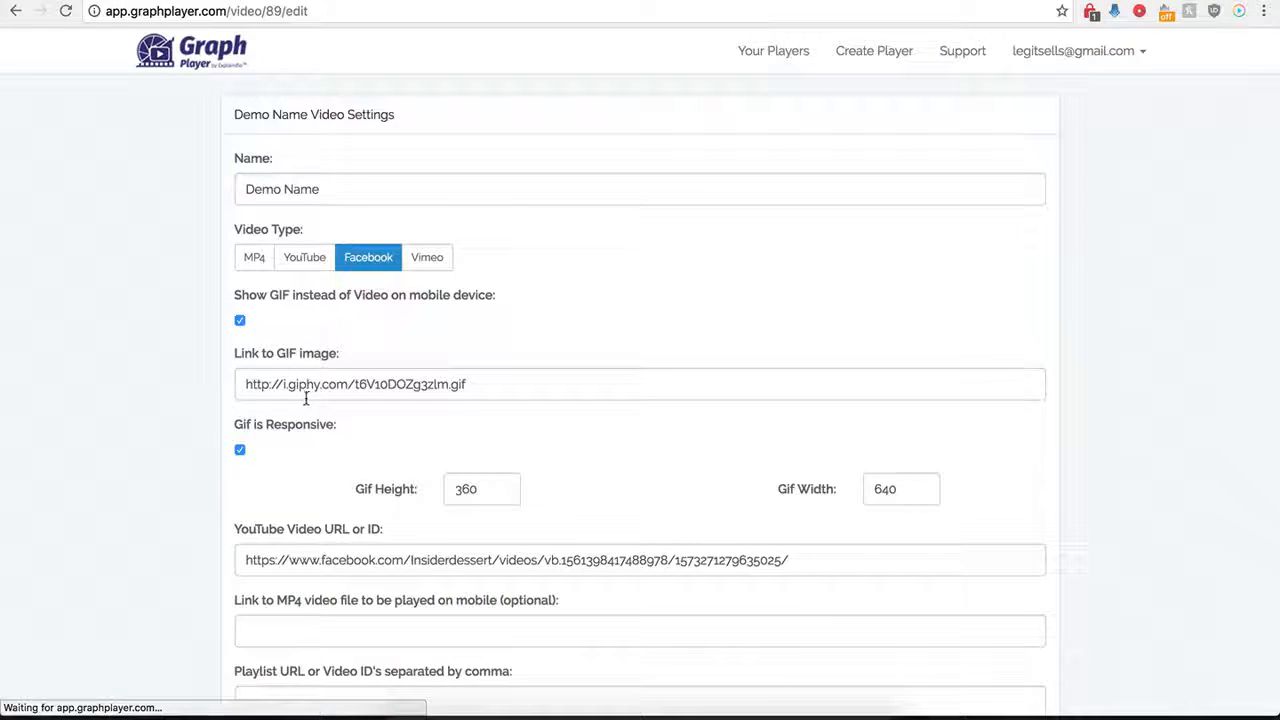
scroll(214, 480, down, 3)
scroll(213, 484, down, 5)
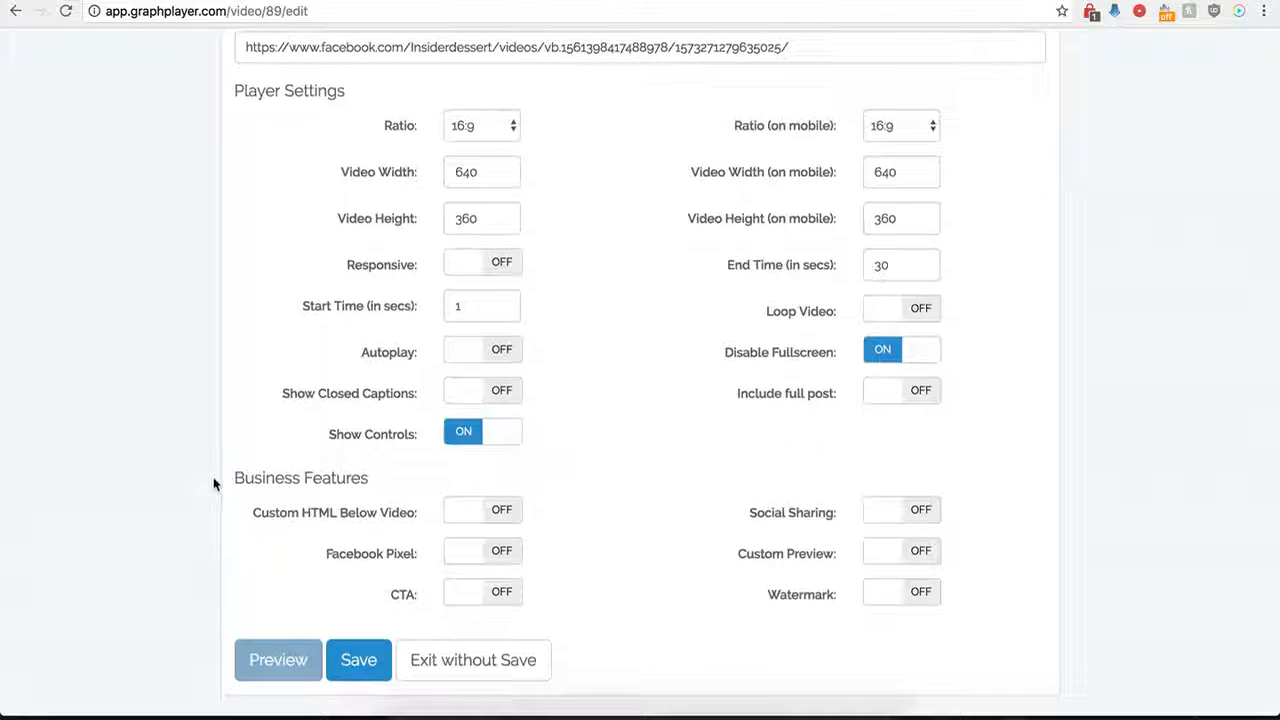
click(920, 398)
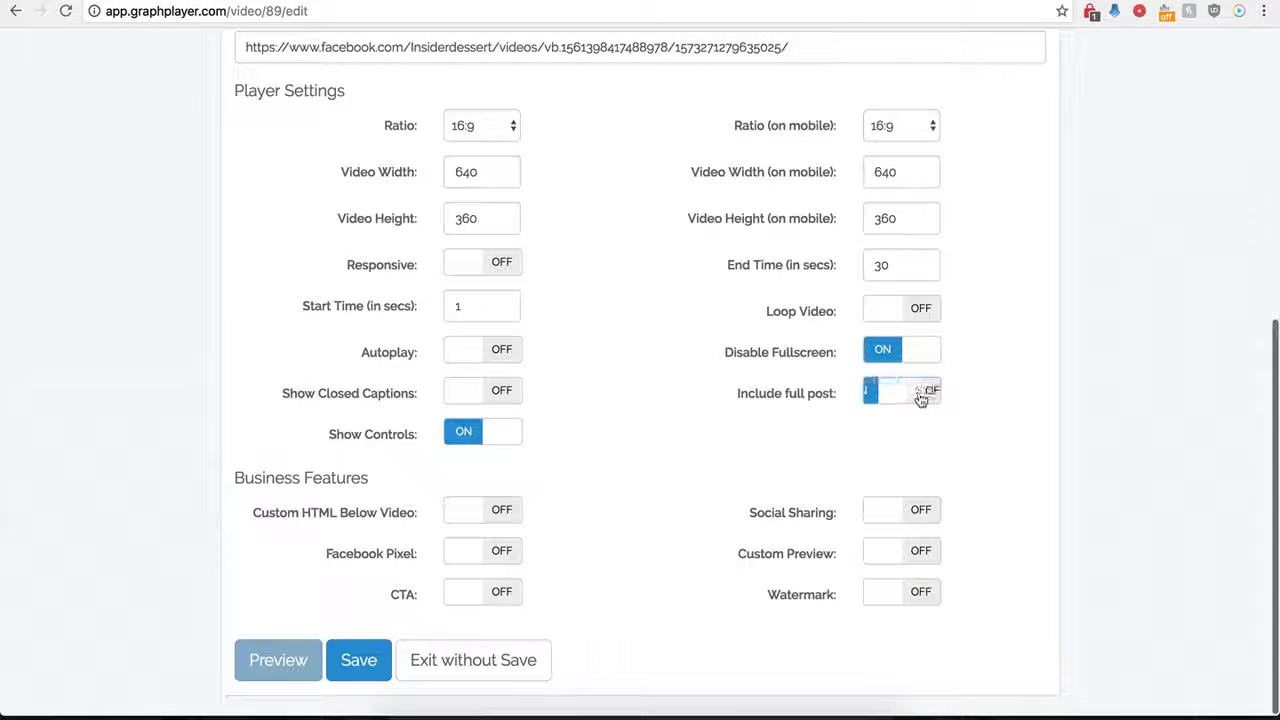
click(352, 662)
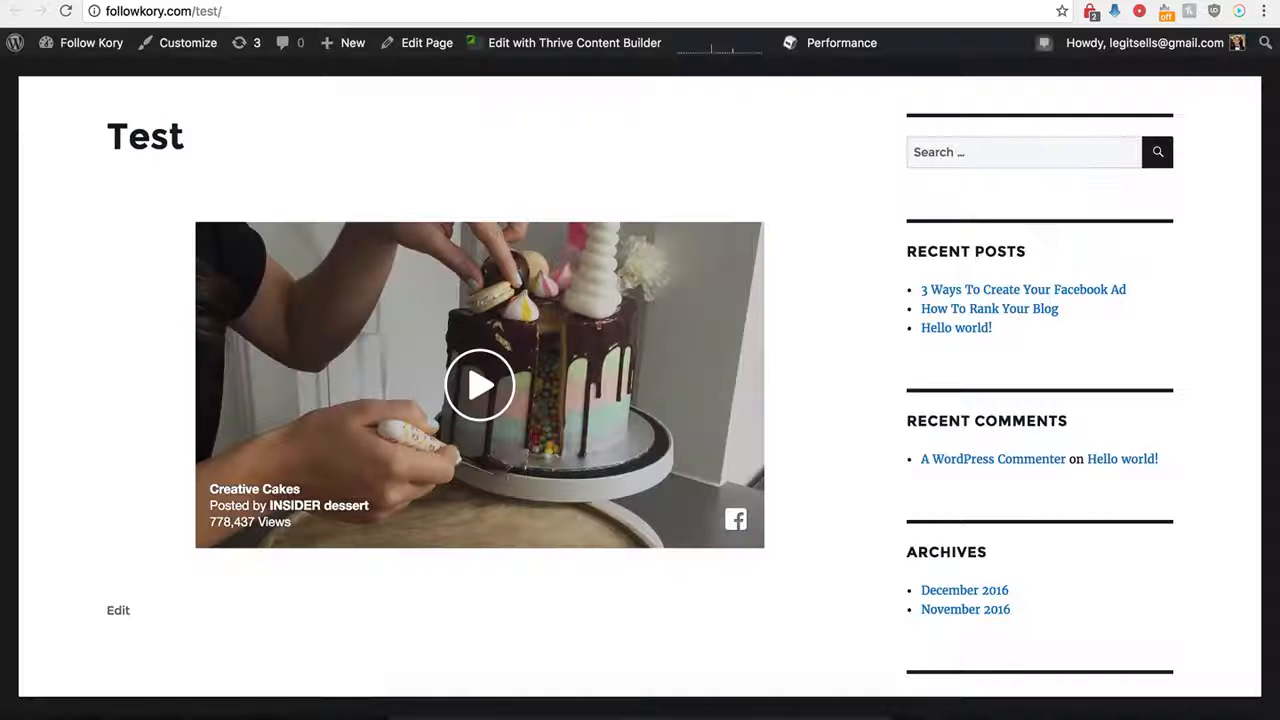
Reload the WordPress Test page, open the embedded post's comments on Facebook, and return to the GraphPlayer player list.
click(65, 11)
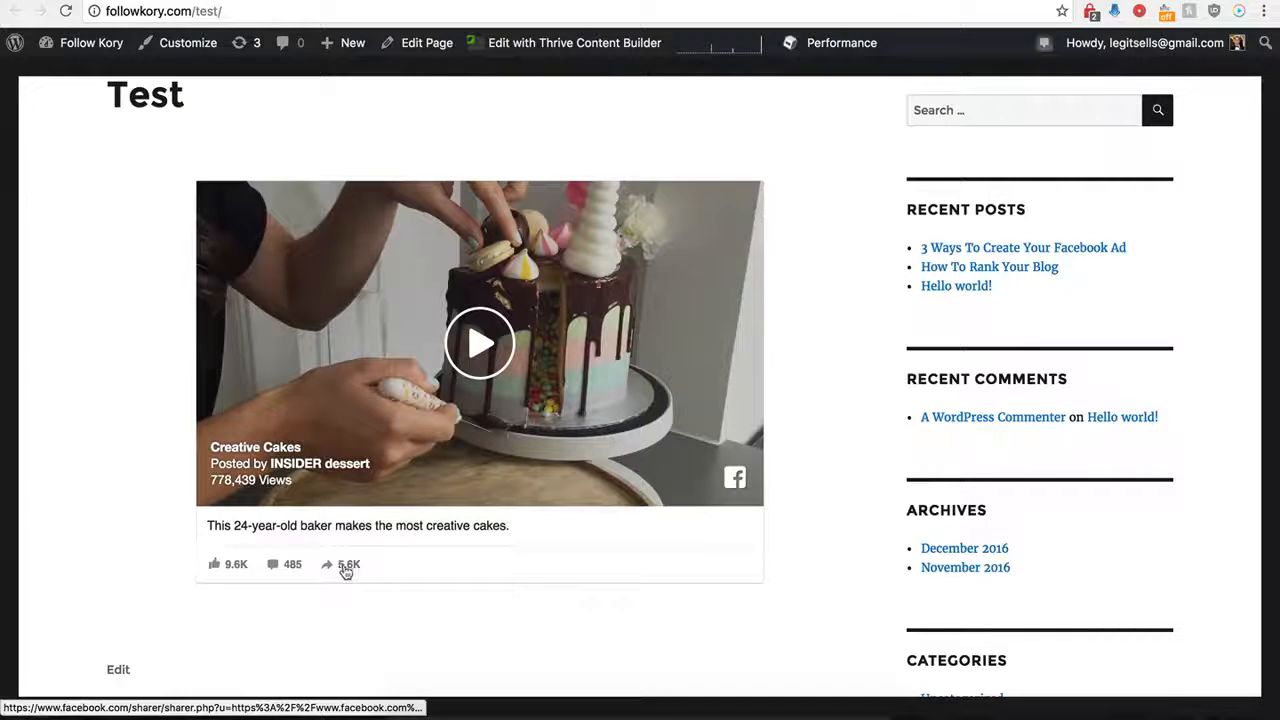
click(273, 564)
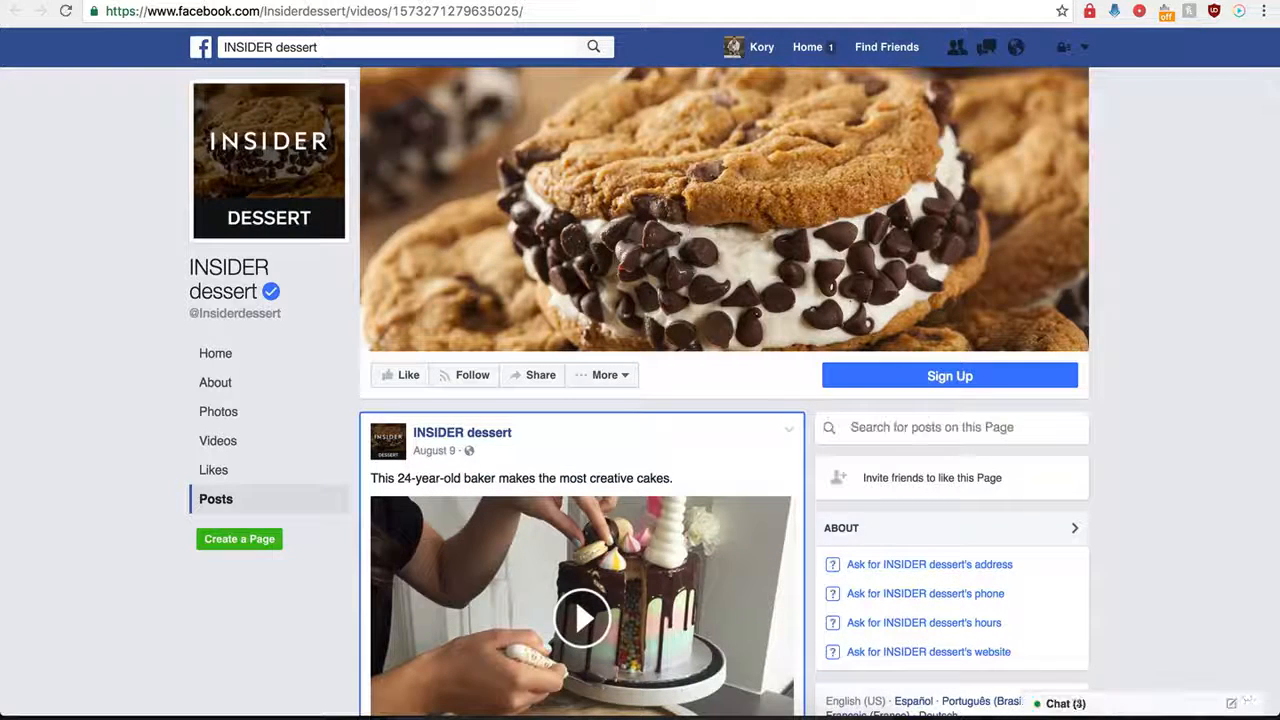
key(super+w)
key(super+w)
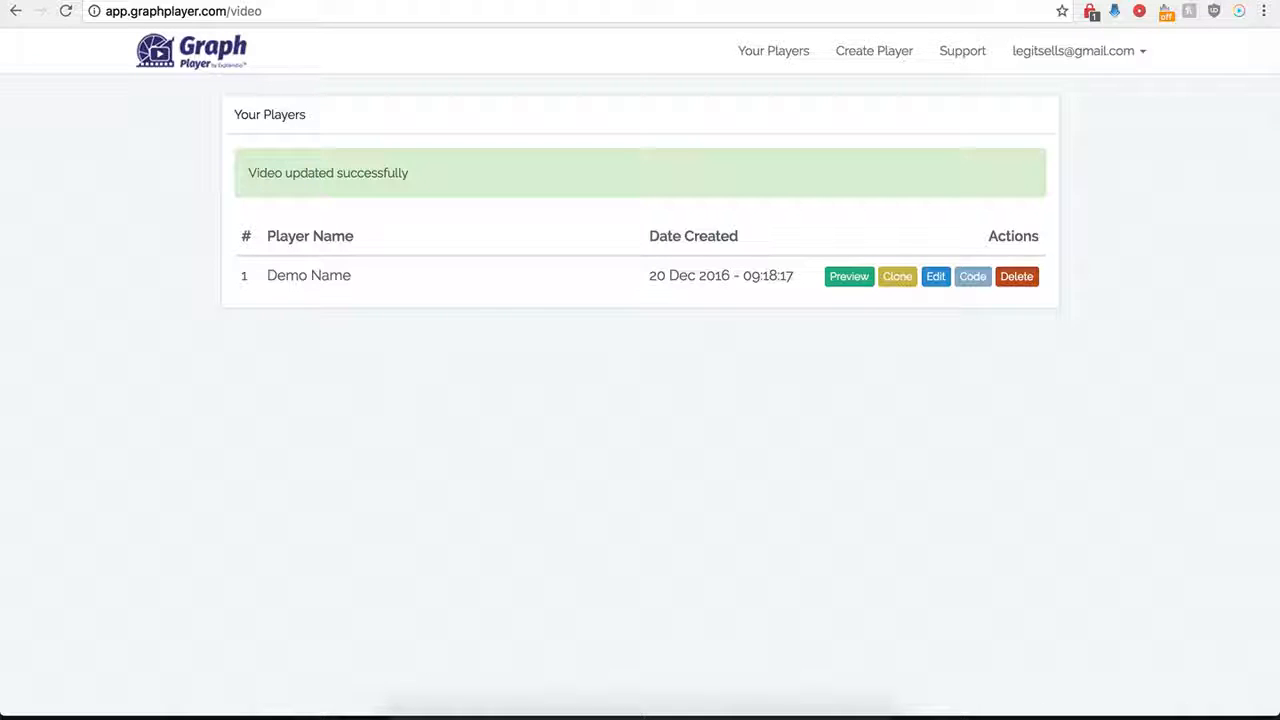
Reopen the Demo Name player for editing and turn on custom HTML below the video.
click(940, 284)
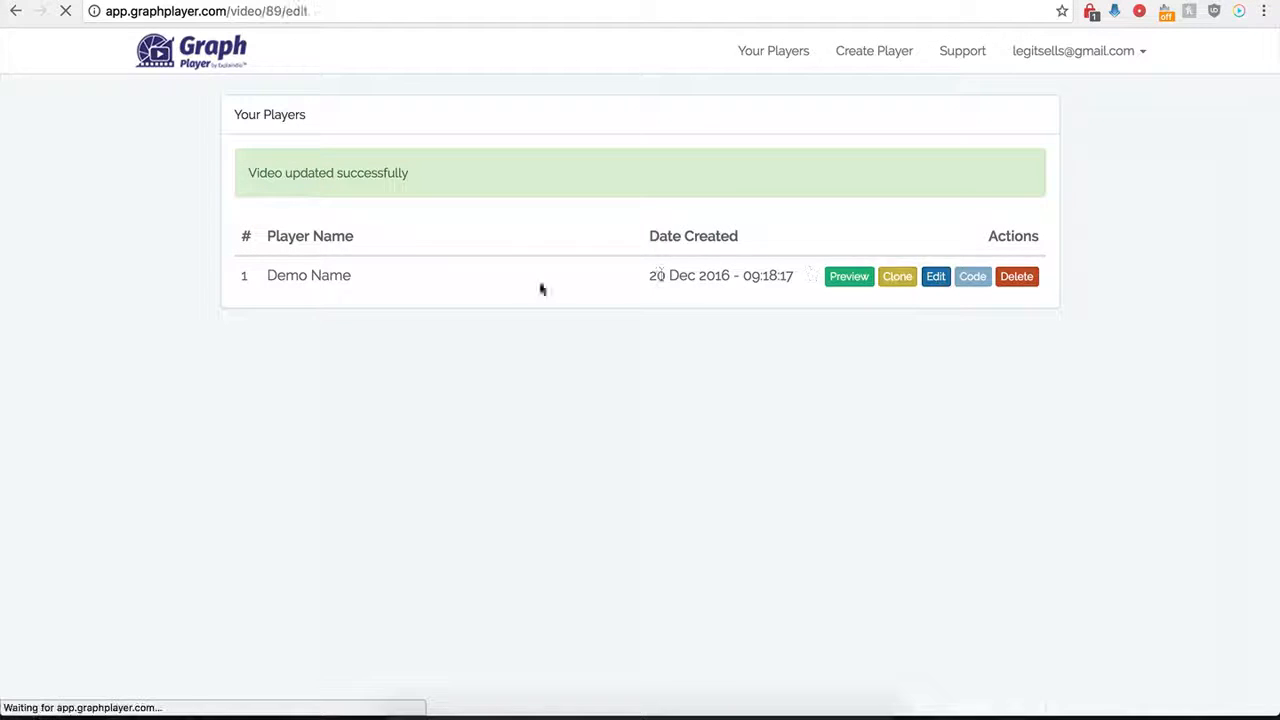
scroll(279, 497, down, 5)
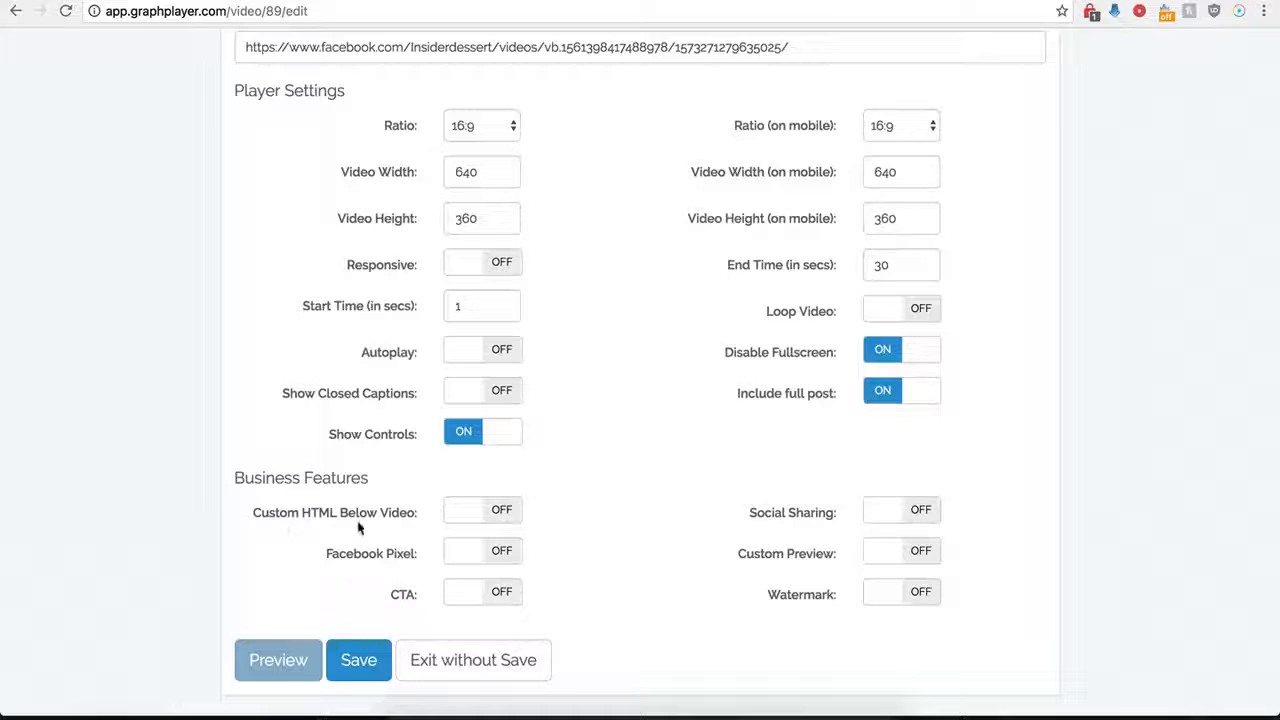
click(502, 510)
scroll(543, 555, down, 3)
click(471, 393)
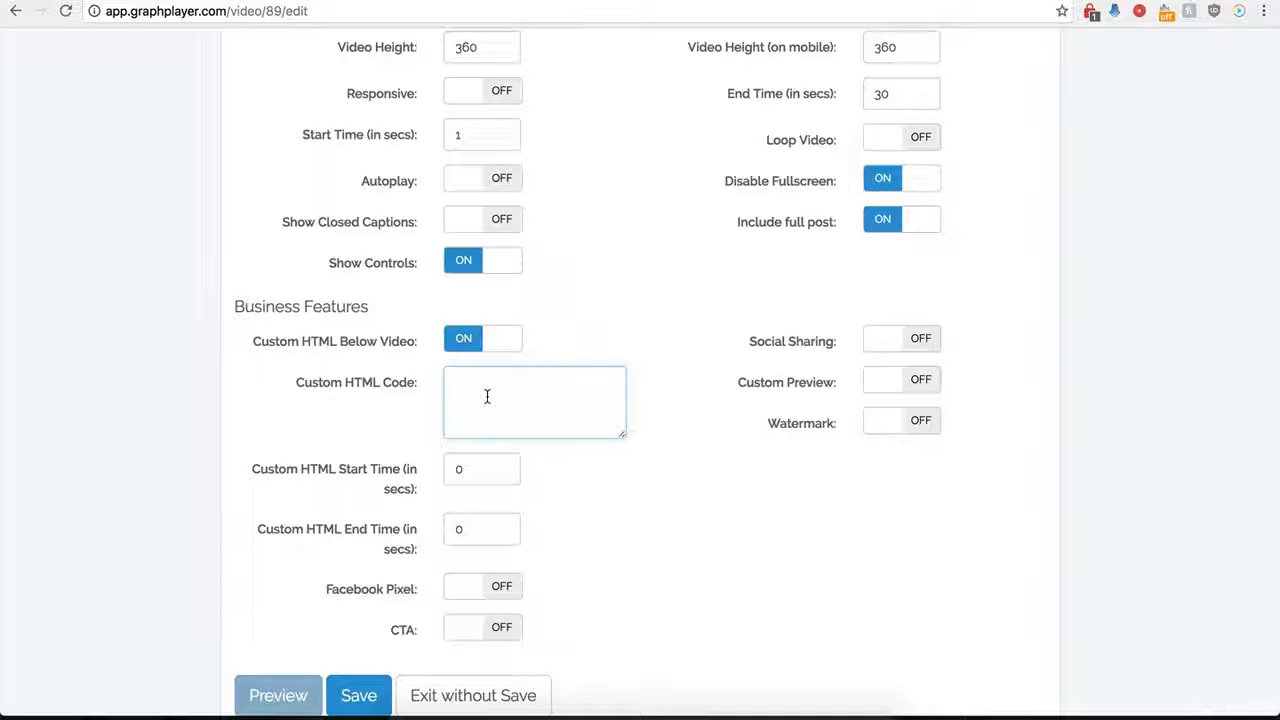
Set the custom HTML start time to 120 seconds.
click(474, 475)
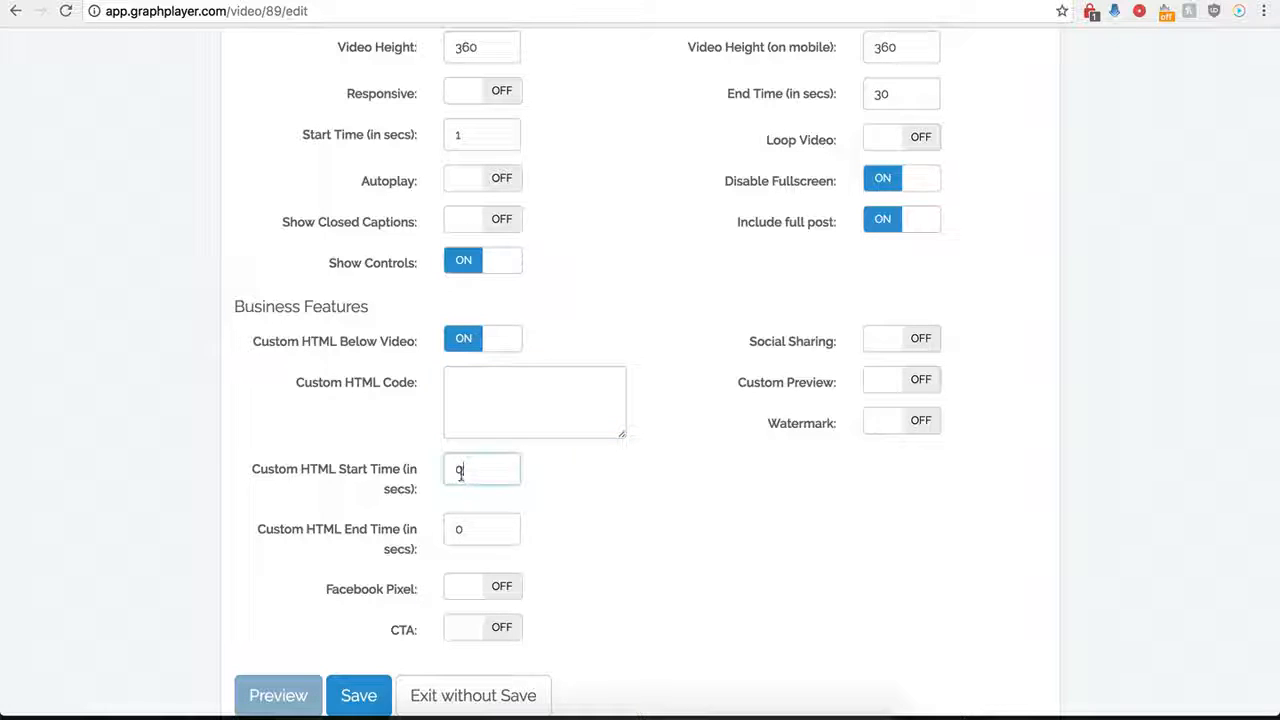
double_click(457, 469)
click(482, 529)
click(469, 476)
click(496, 397)
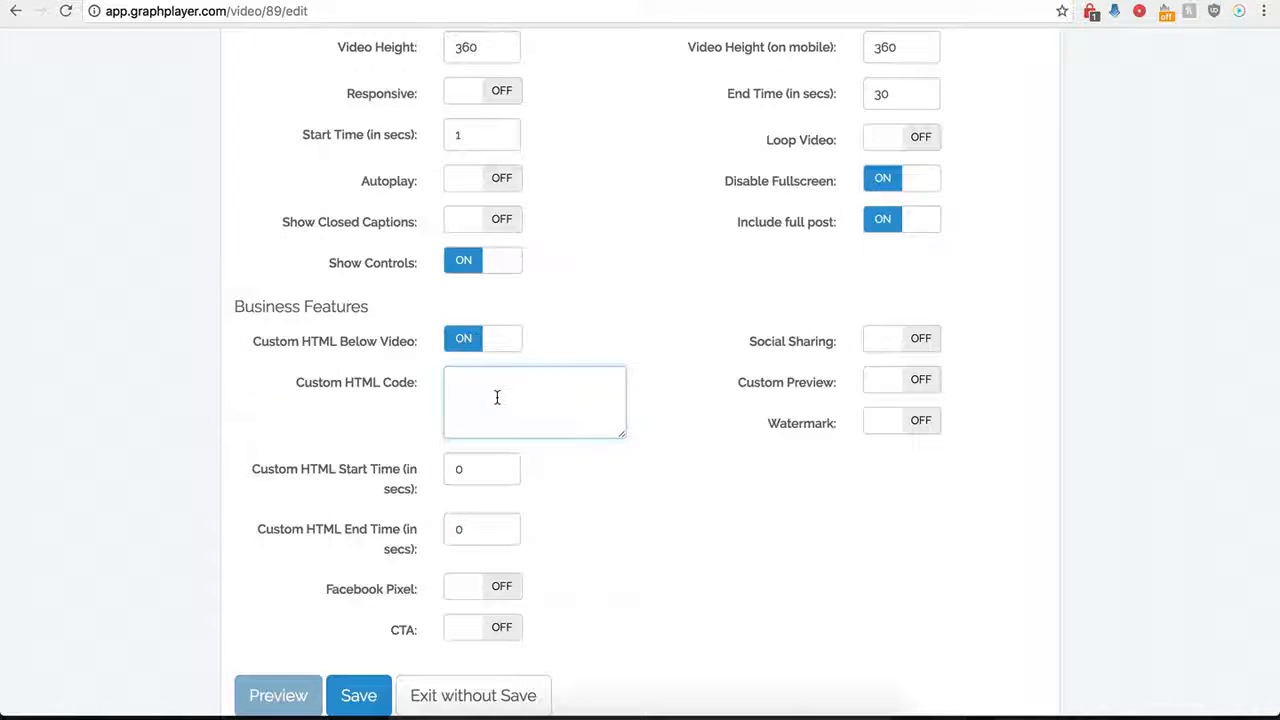
scroll(497, 395, up, 2)
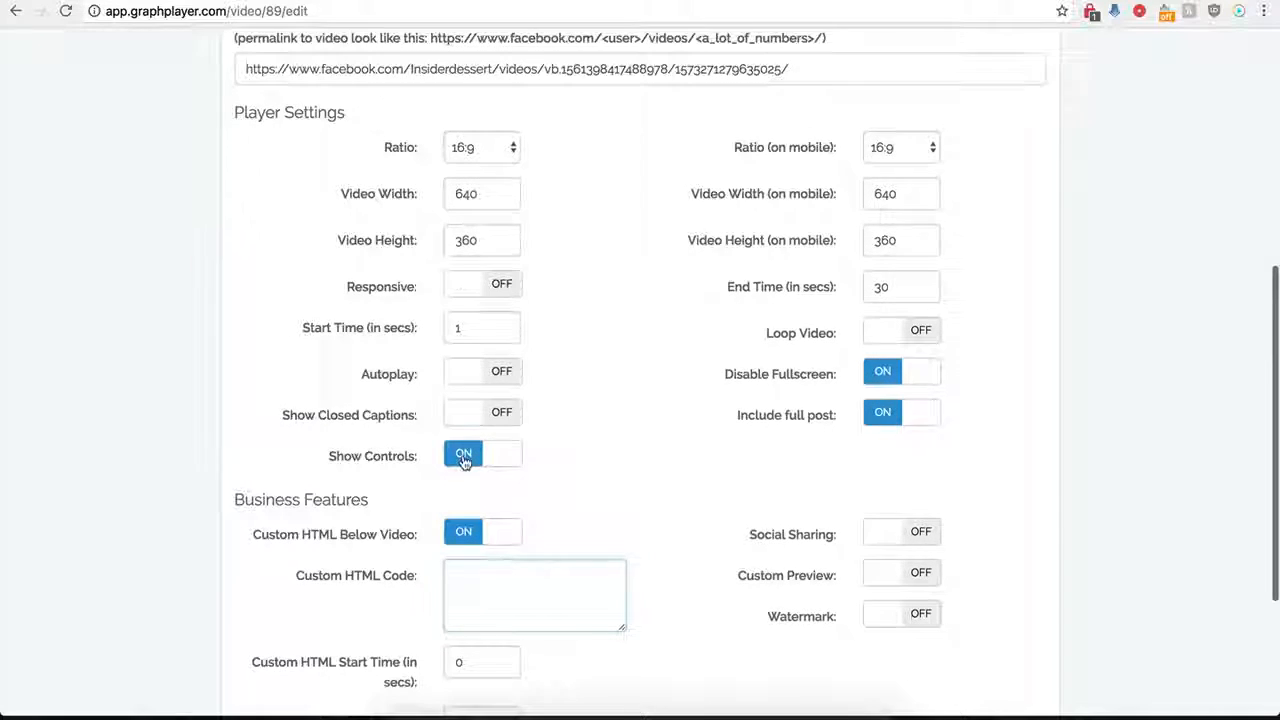
scroll(464, 453, down, 2)
scroll(486, 465, down, 1)
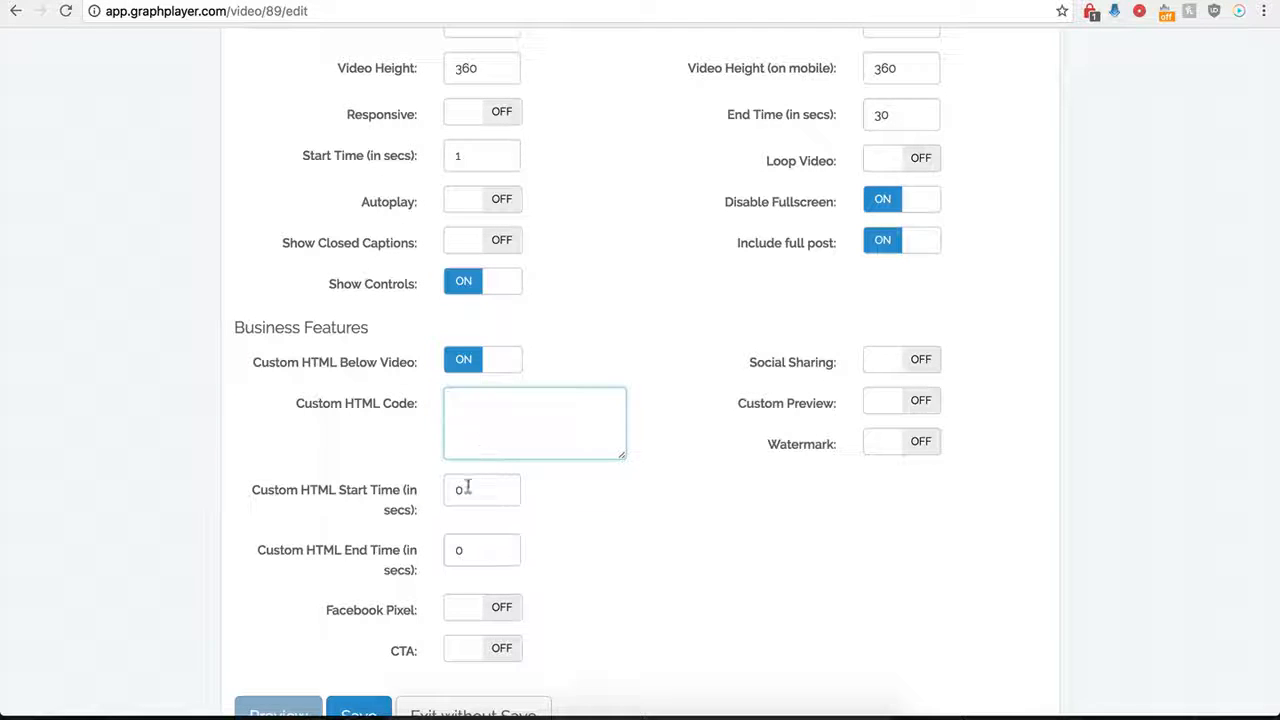
drag(490, 489, 447, 490)
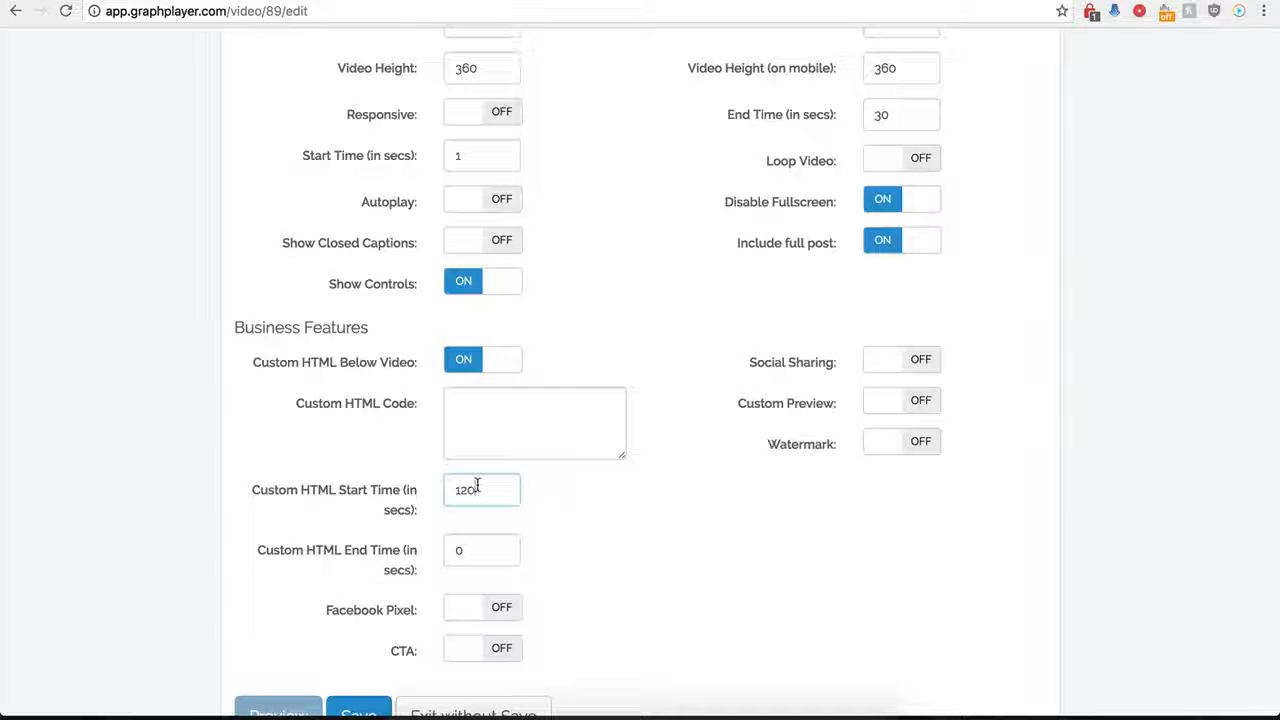
Paste the code for a centered buy-now-button-16.png image as the custom HTML code and enlarge the code box.
click(476, 410)
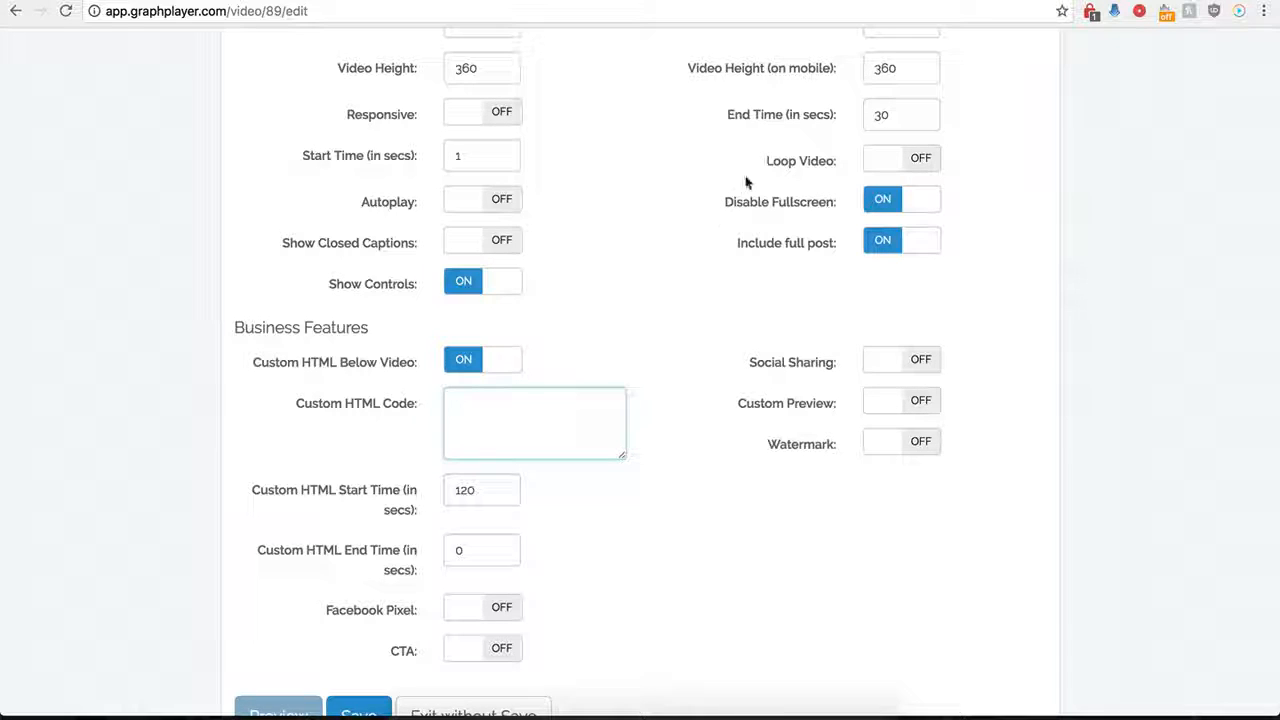
scroll(567, 415, down, 1)
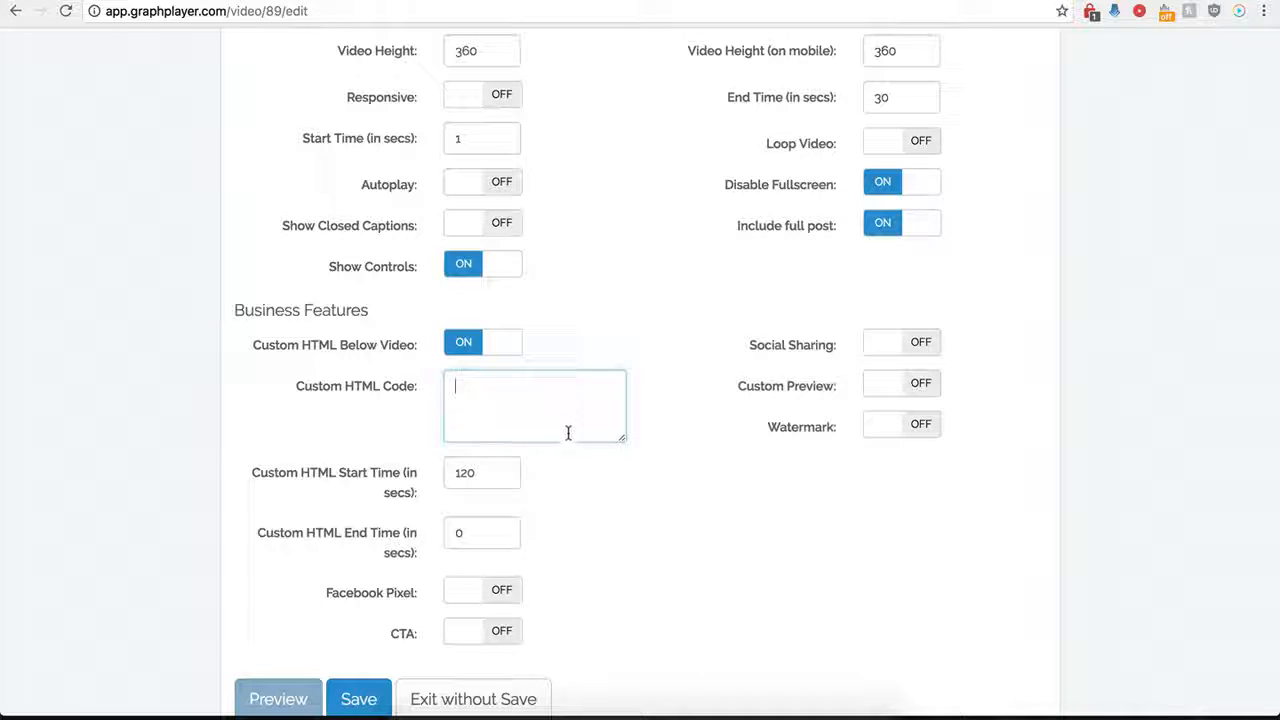
key(ctrl+v)
drag(621, 442, 665, 500)
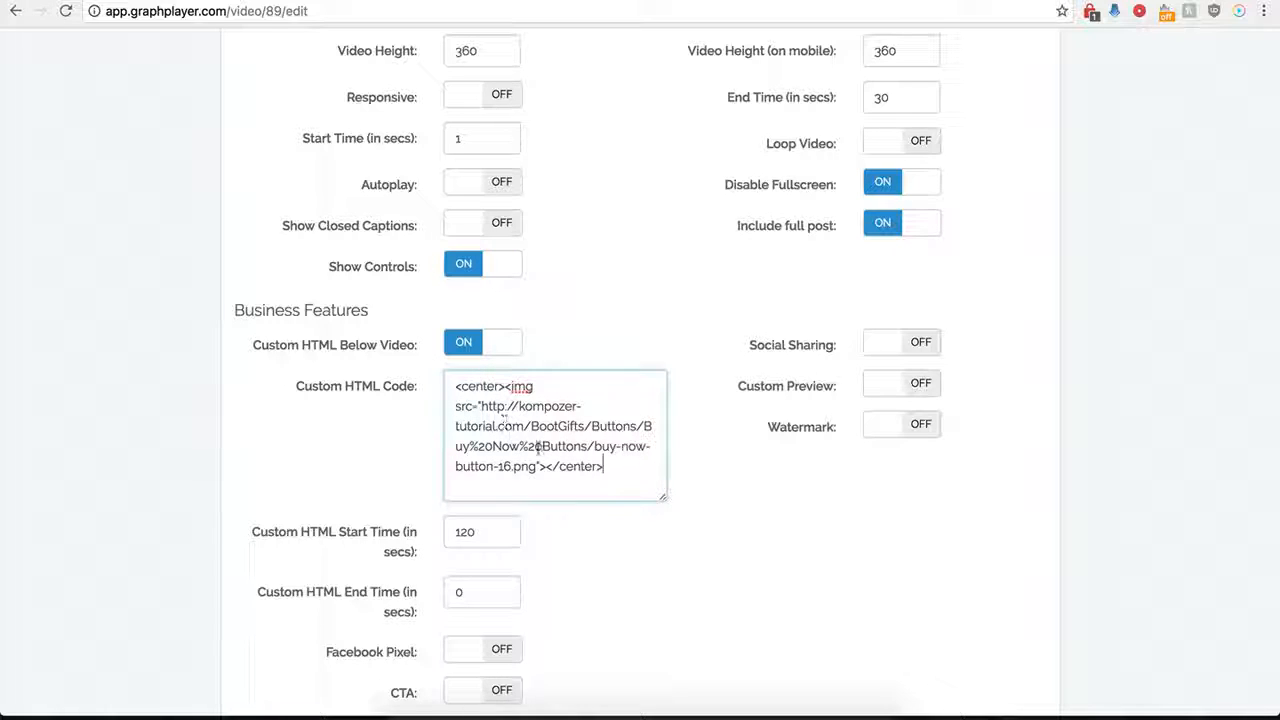
click(488, 515)
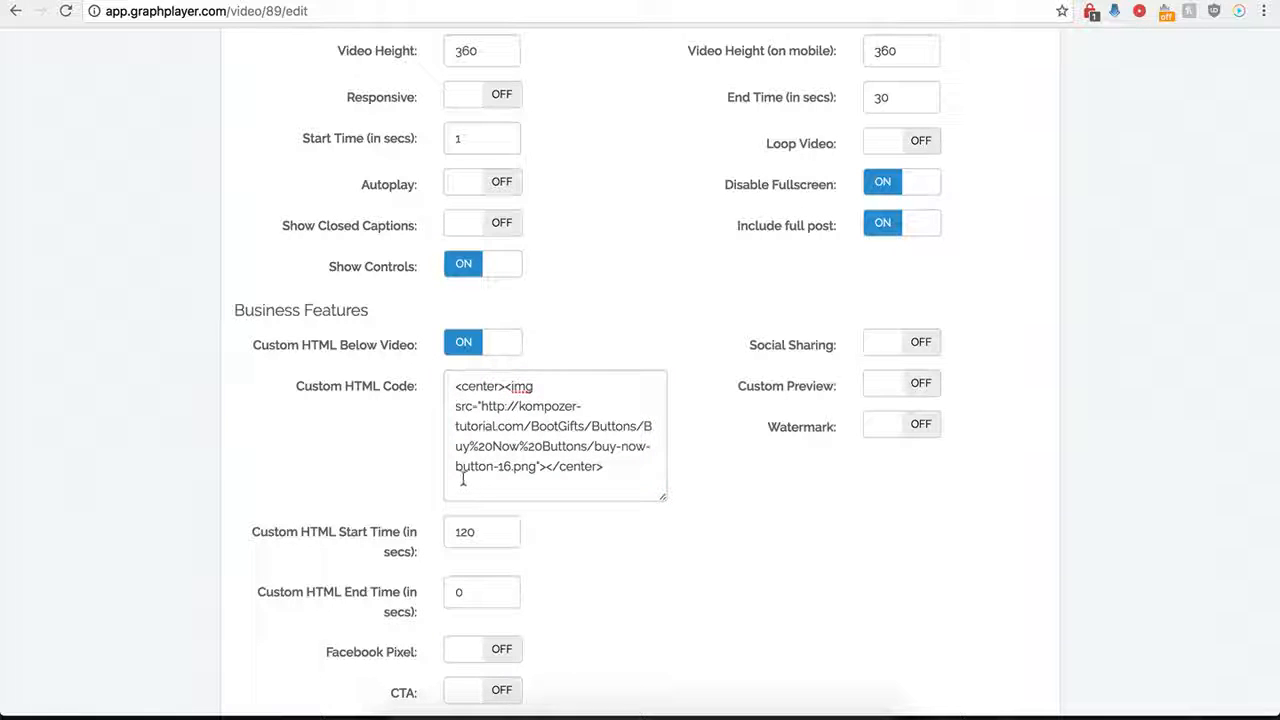
Set the custom HTML start time to 0 seconds and save the player.
double_click(465, 532)
text(0)
click(595, 600)
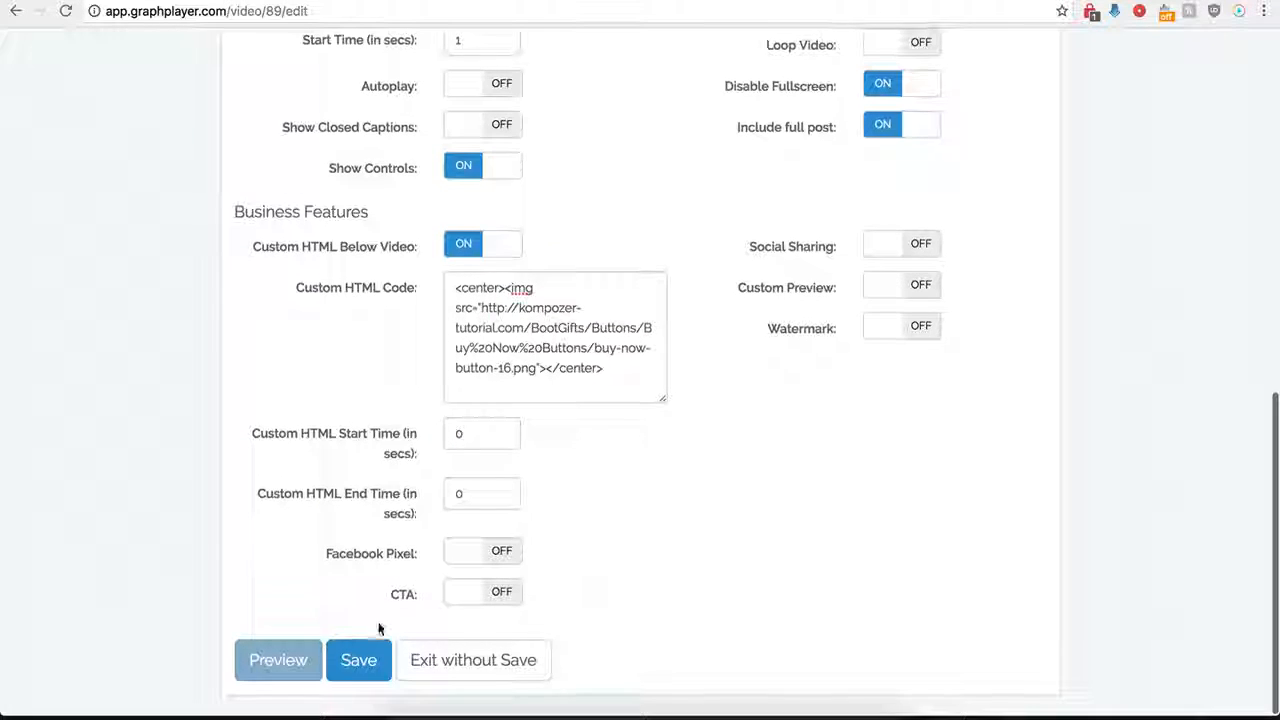
click(358, 660)
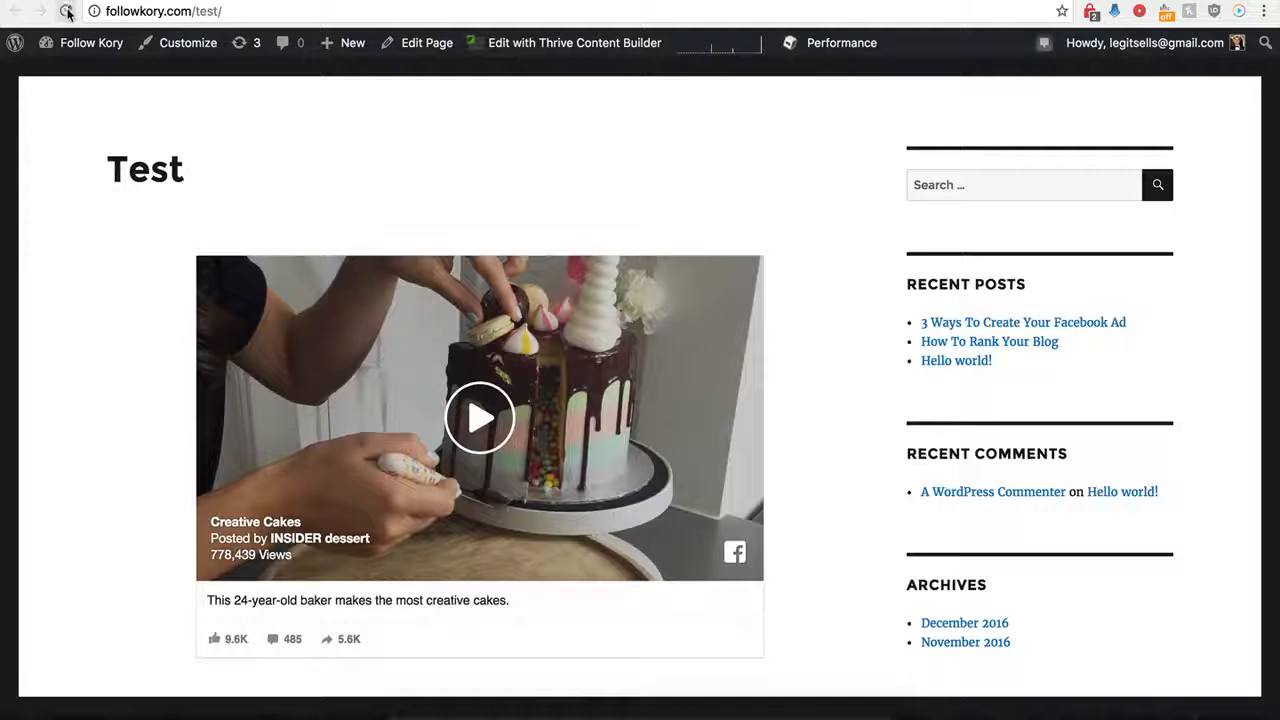
Reload the WordPress Test page and examine the custom HTML button beneath the embedded video.
click(66, 11)
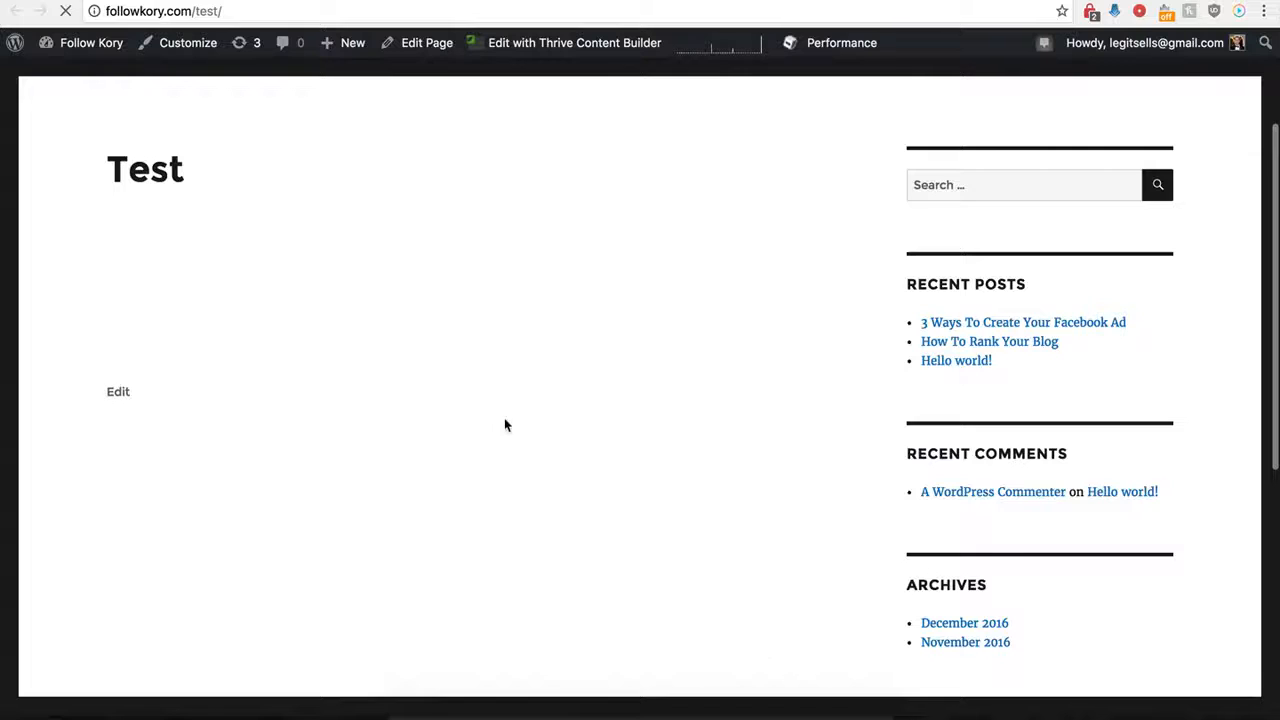
scroll(450, 430, down, 5)
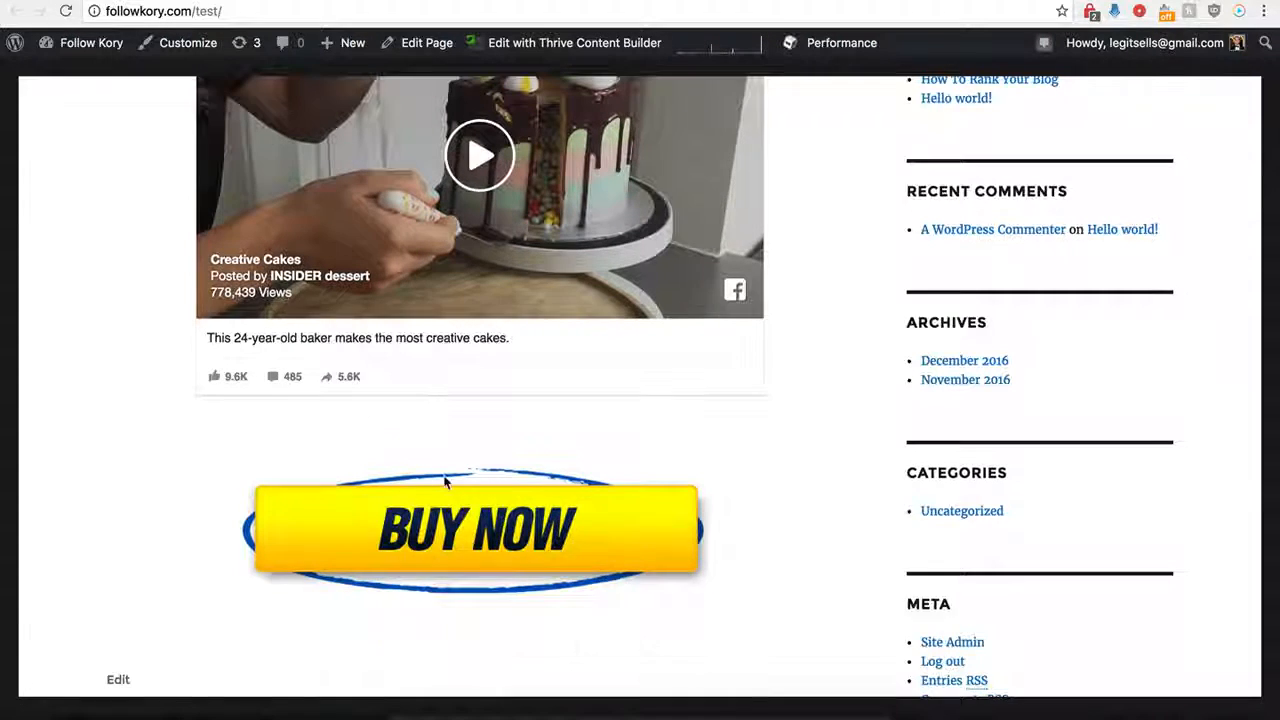
scroll(461, 464, up, 2)
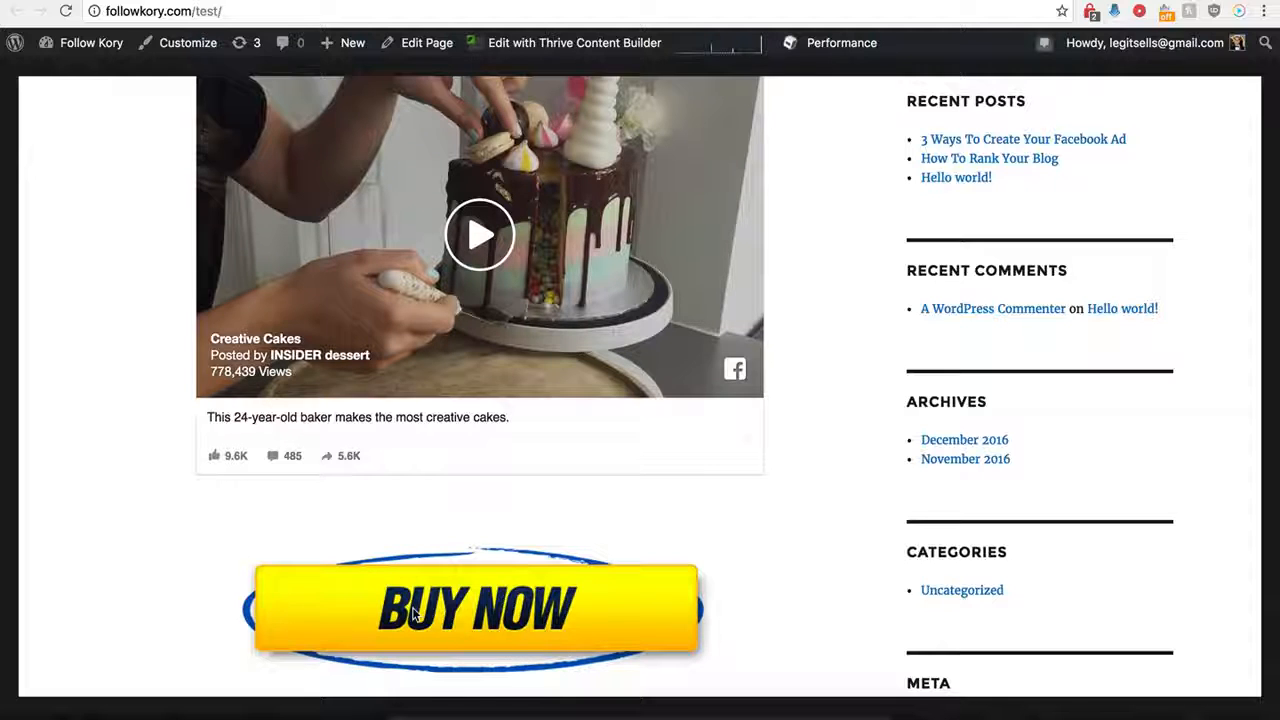
scroll(435, 563, up, 2)
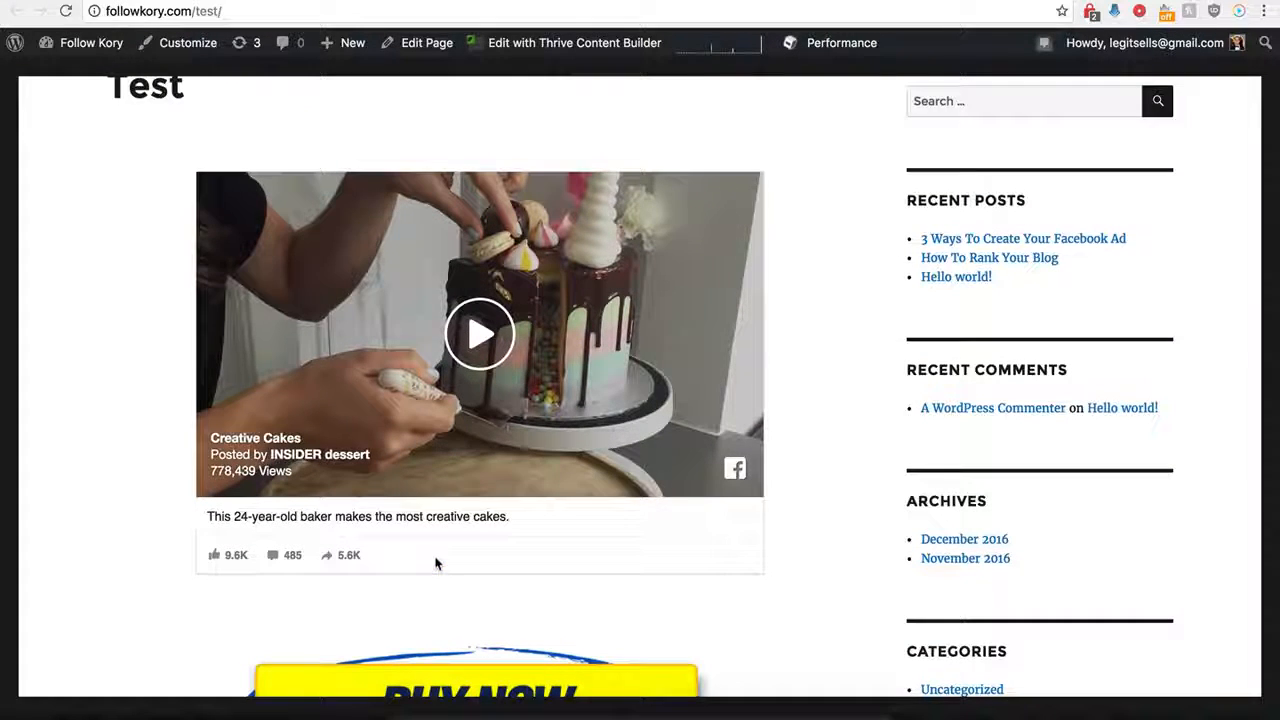
scroll(435, 563, down, 1)
scroll(435, 563, up, 3)
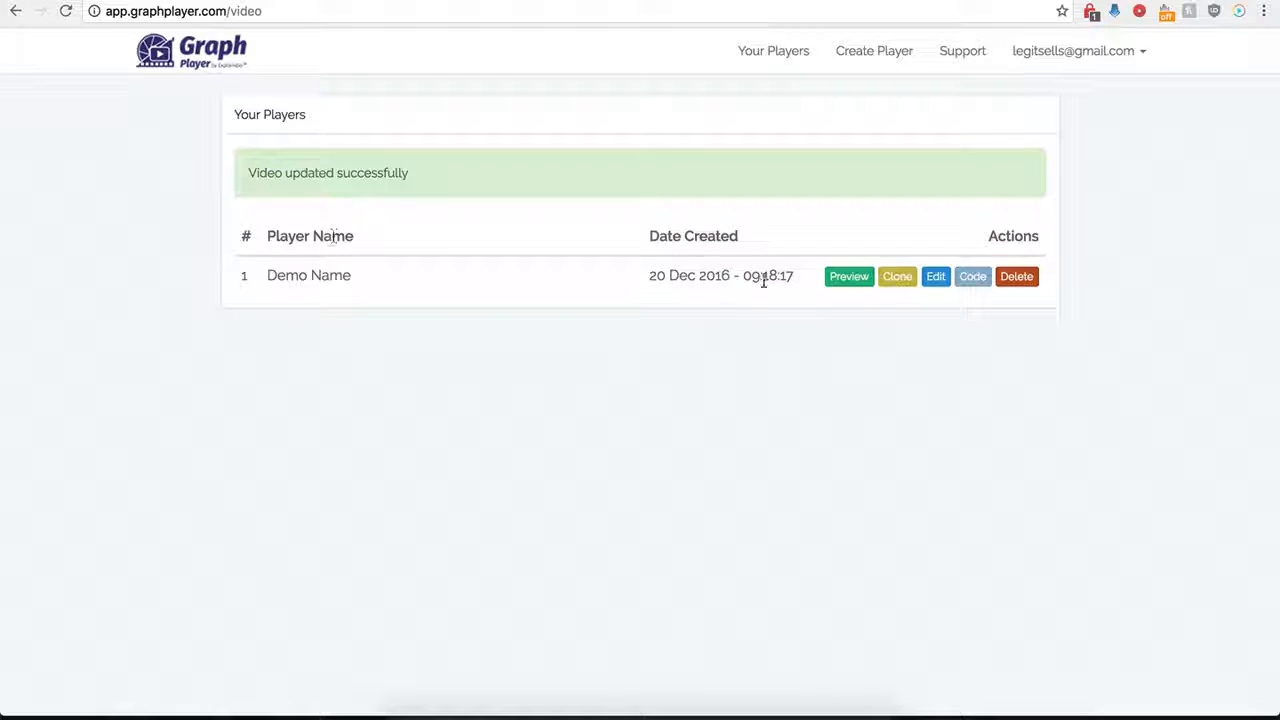
Reopen the Demo Name player for editing and turn off custom HTML below the video.
click(933, 278)
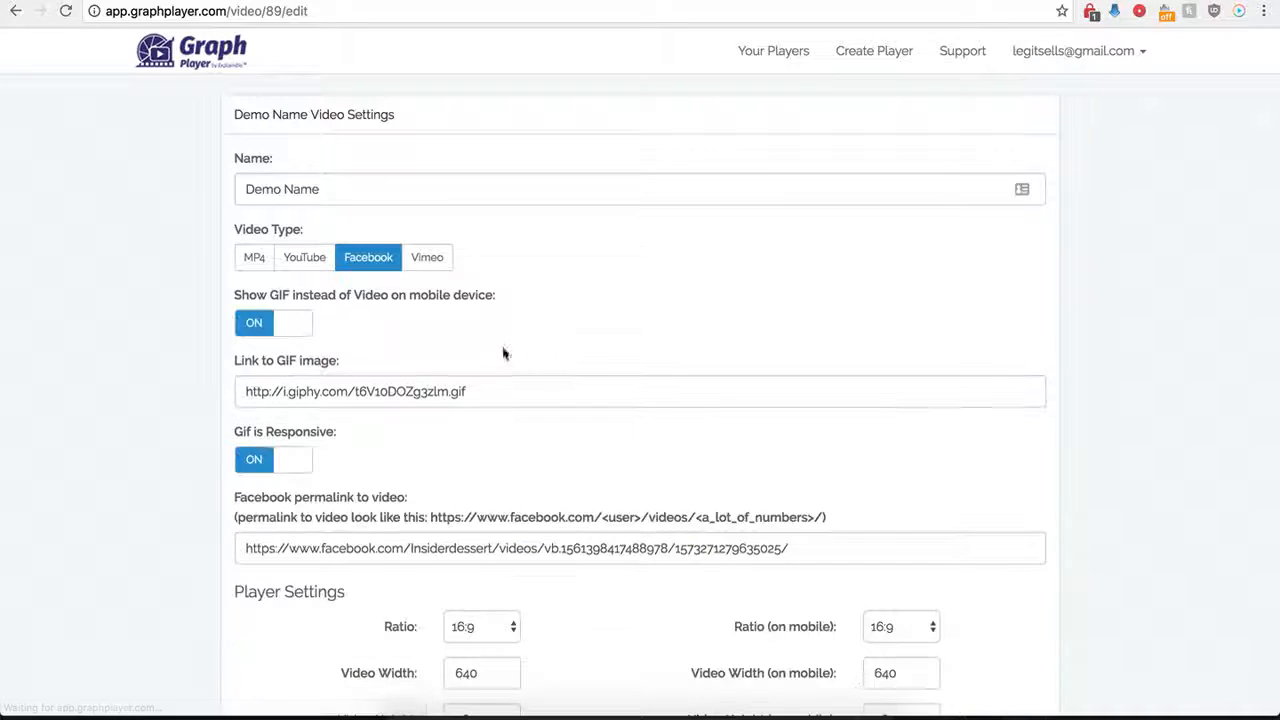
scroll(240, 535, down, 6)
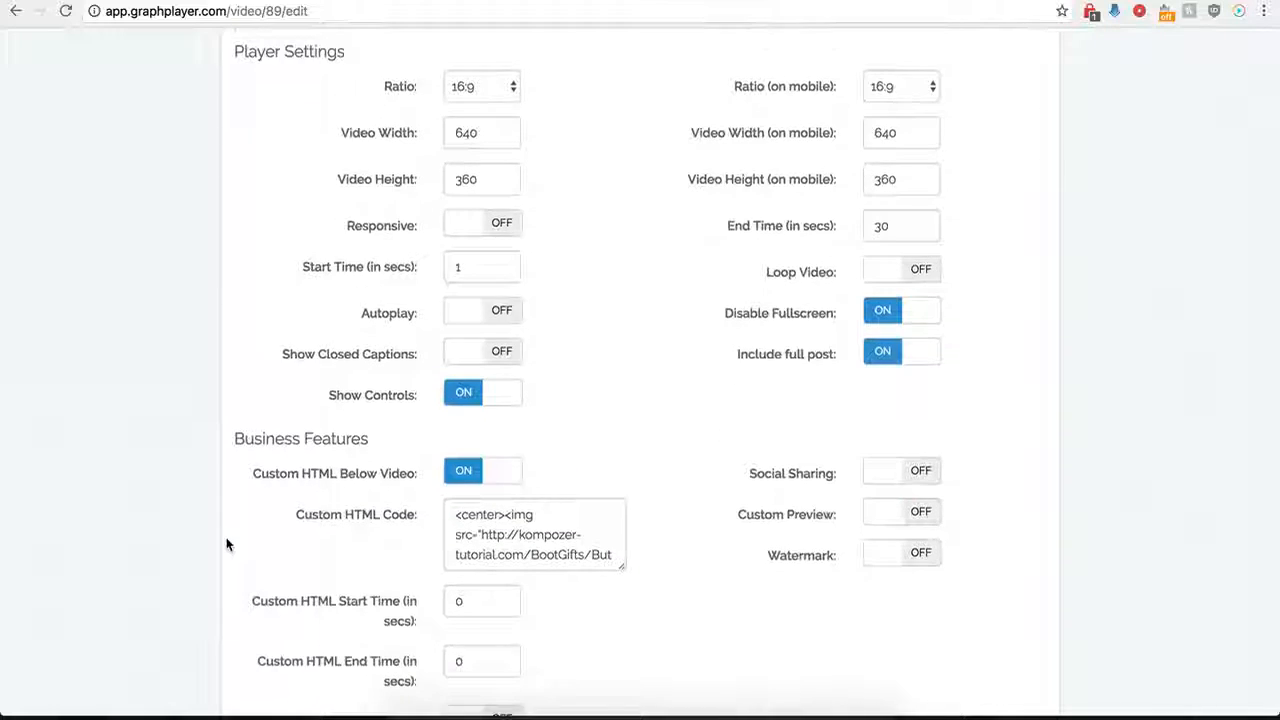
scroll(229, 529, down, 1)
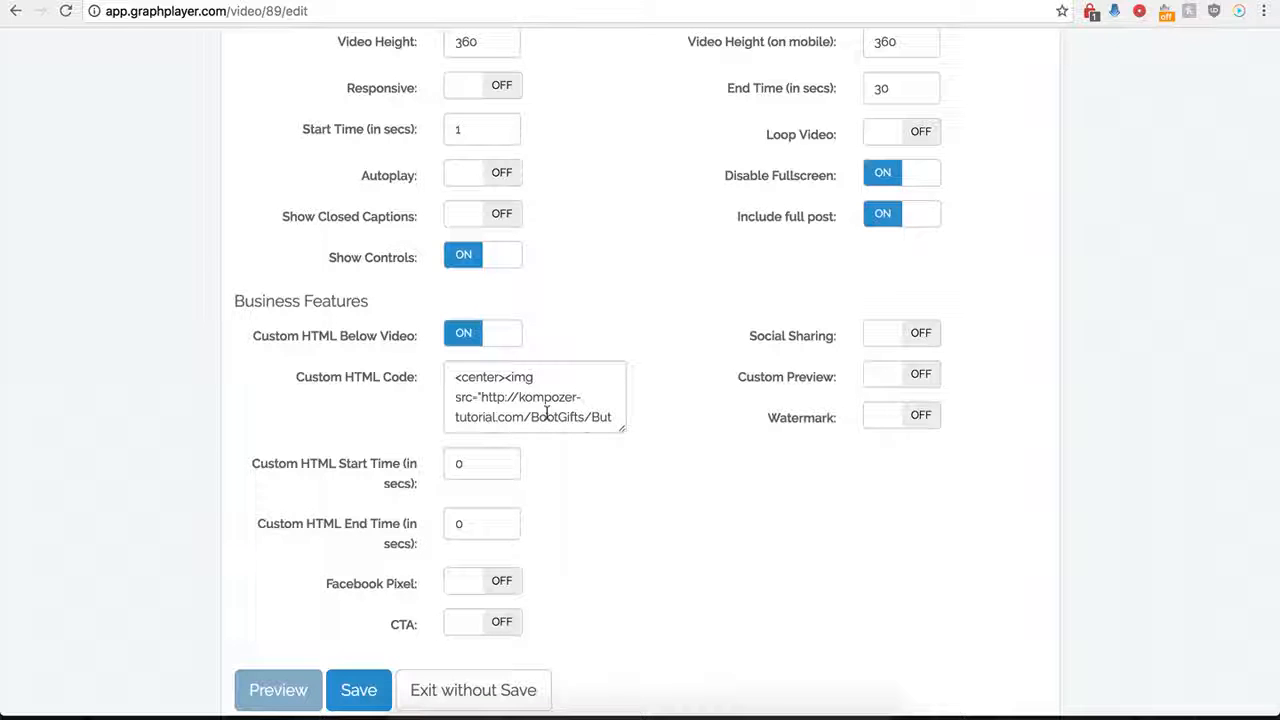
click(460, 333)
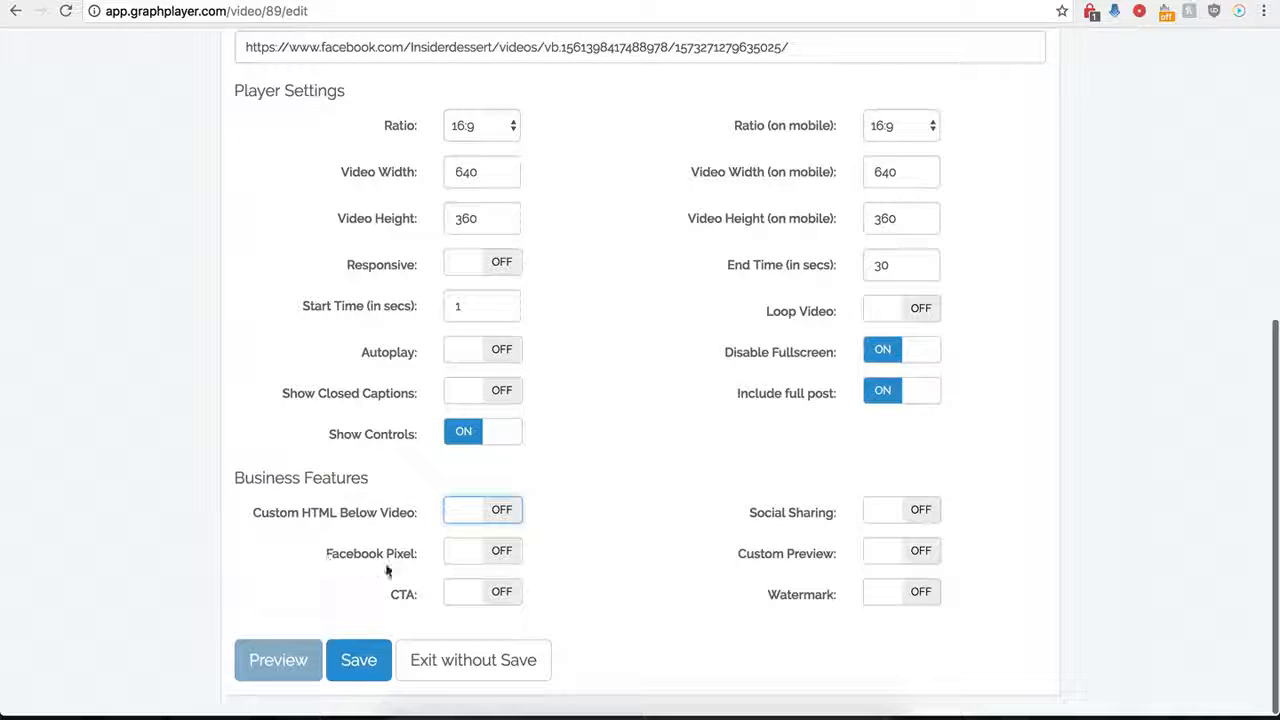
Display the Facebook Pixel code and timing settings and turn the feature back off.
click(500, 556)
scroll(465, 567, down, 2)
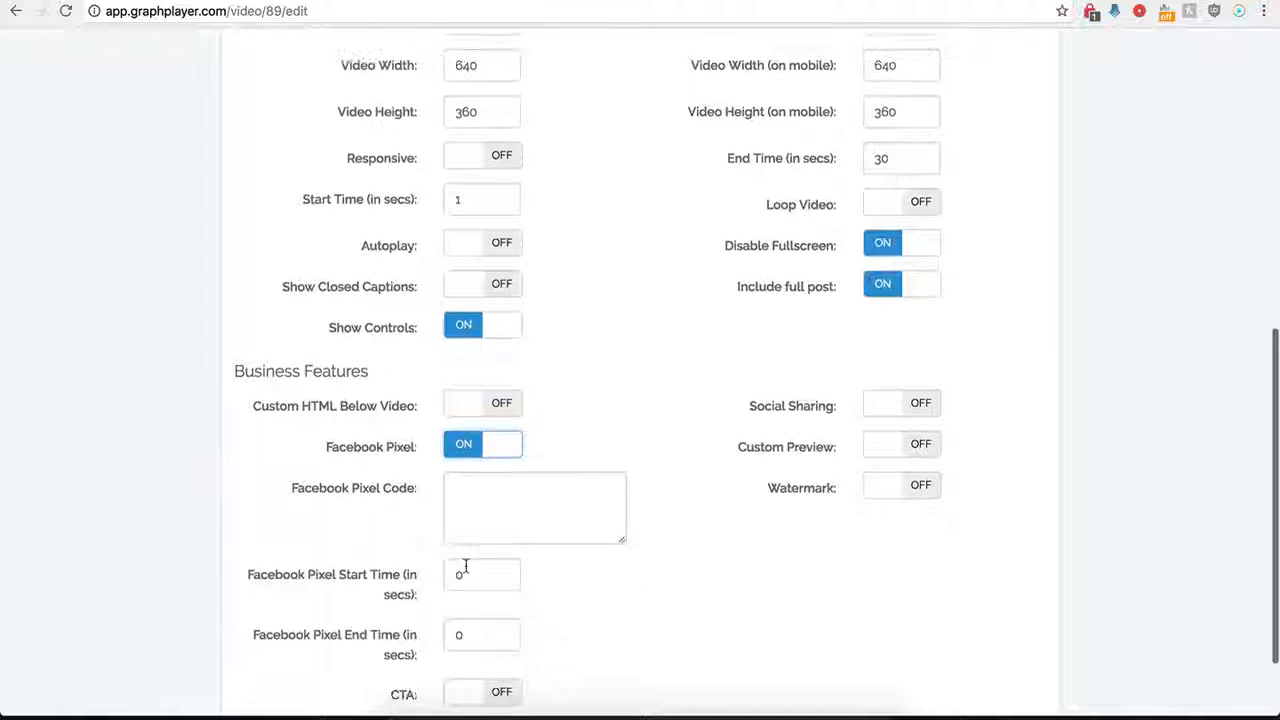
scroll(477, 520, down, 1)
click(497, 460)
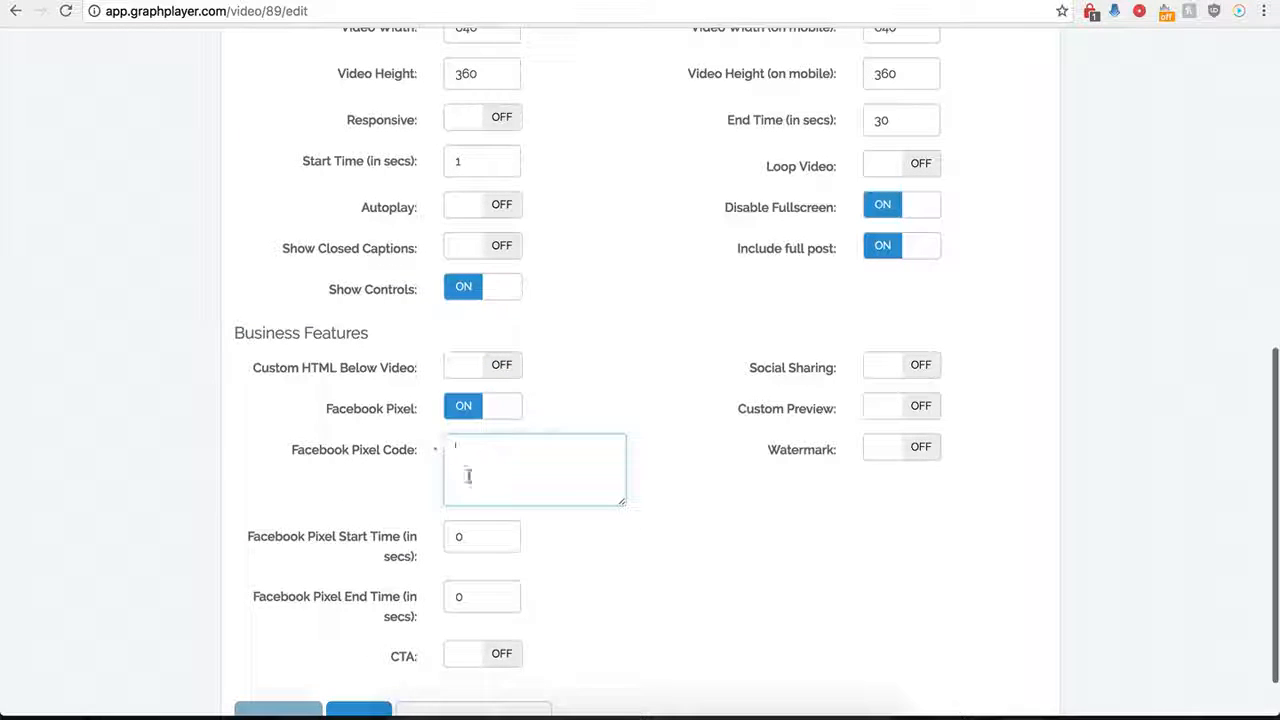
click(463, 408)
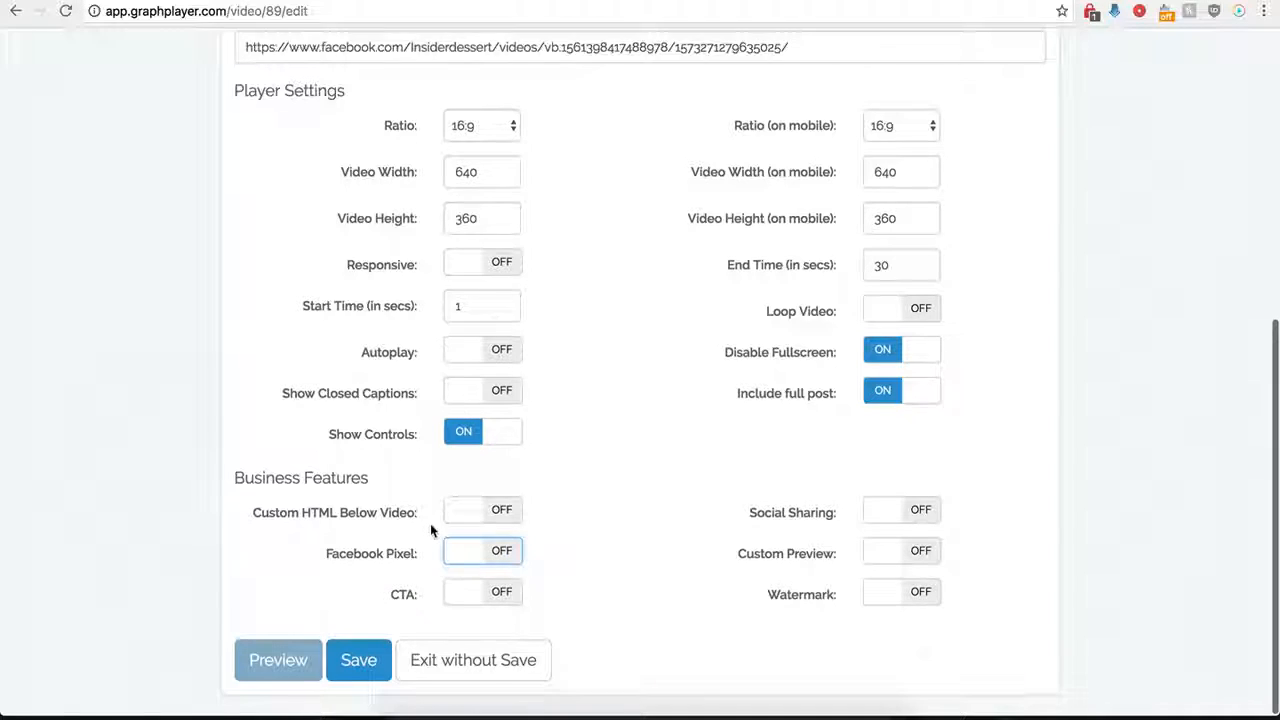
Turn on the CTA and paste the kompozer-tutorial image address as its image URL.
click(502, 595)
scroll(577, 629, down, 5)
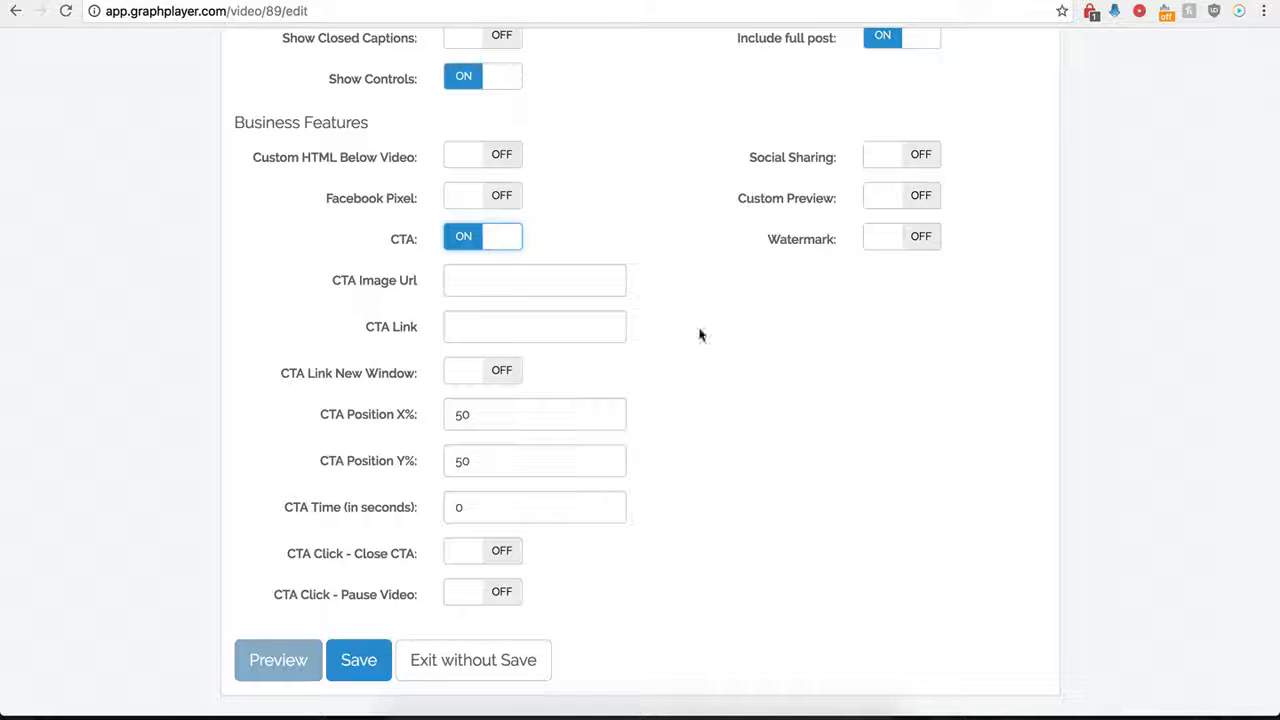
click(548, 279)
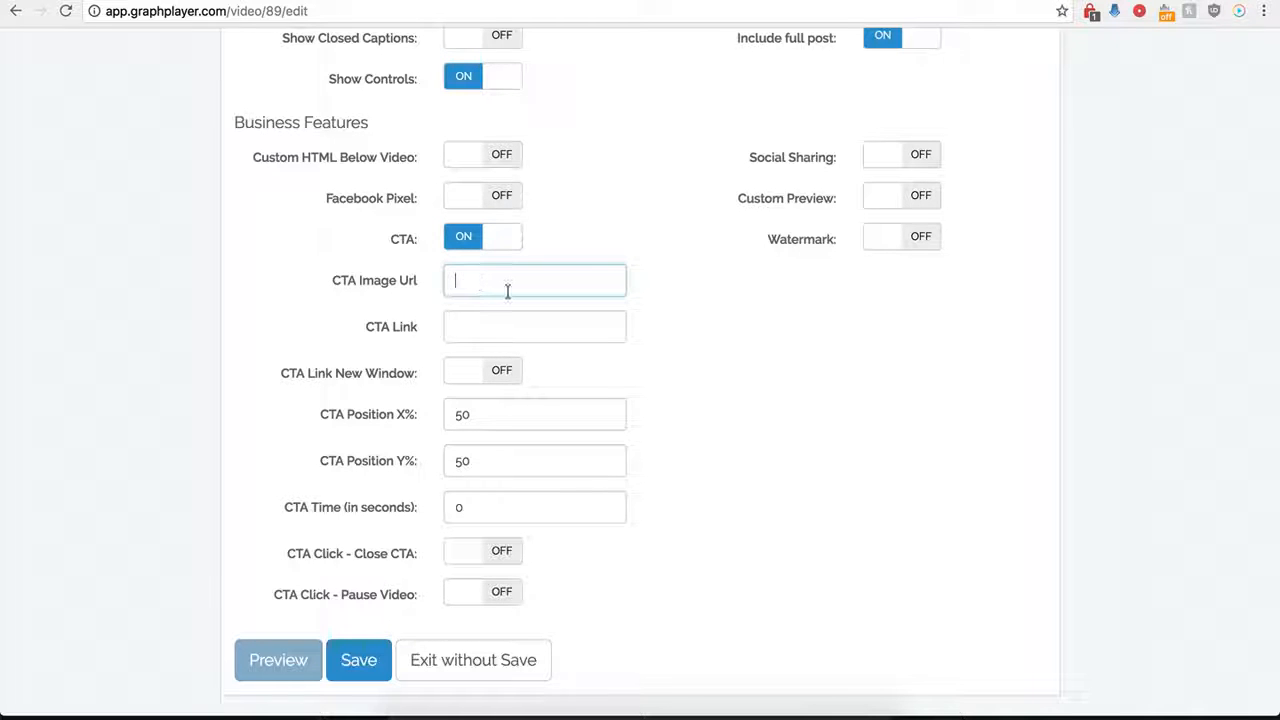
key(ctrl+v)
click(468, 331)
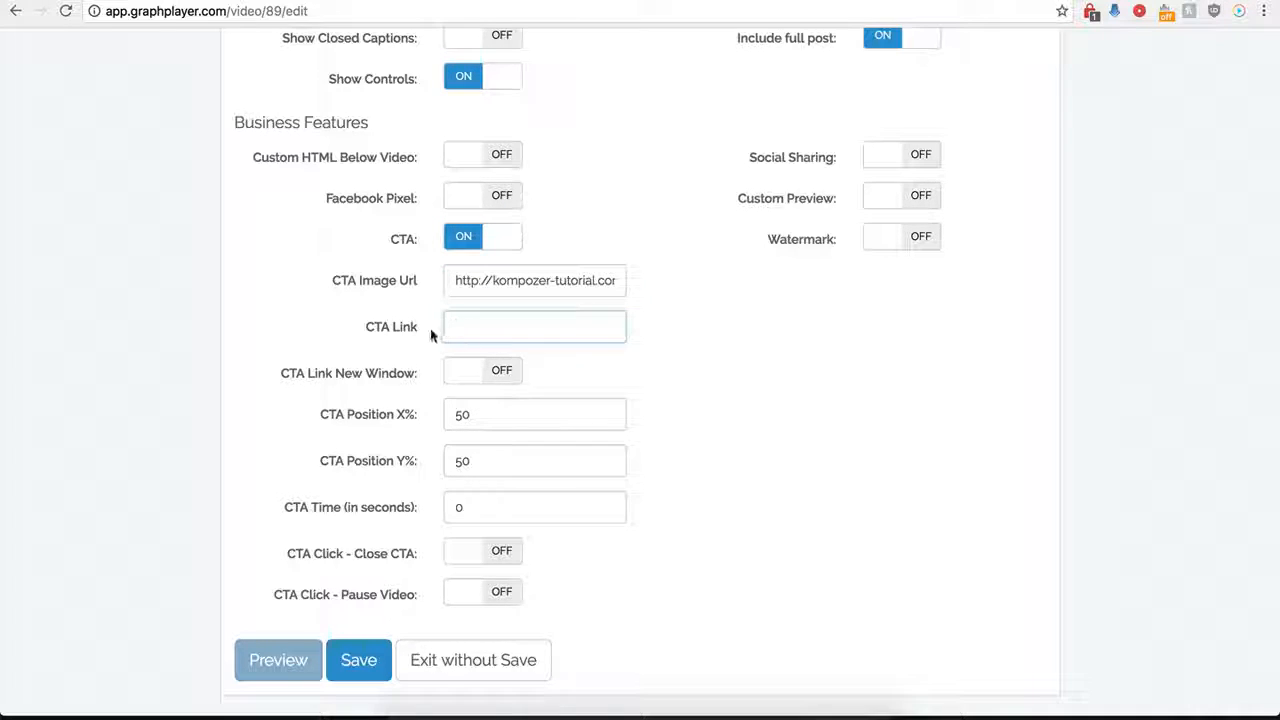
click(475, 330)
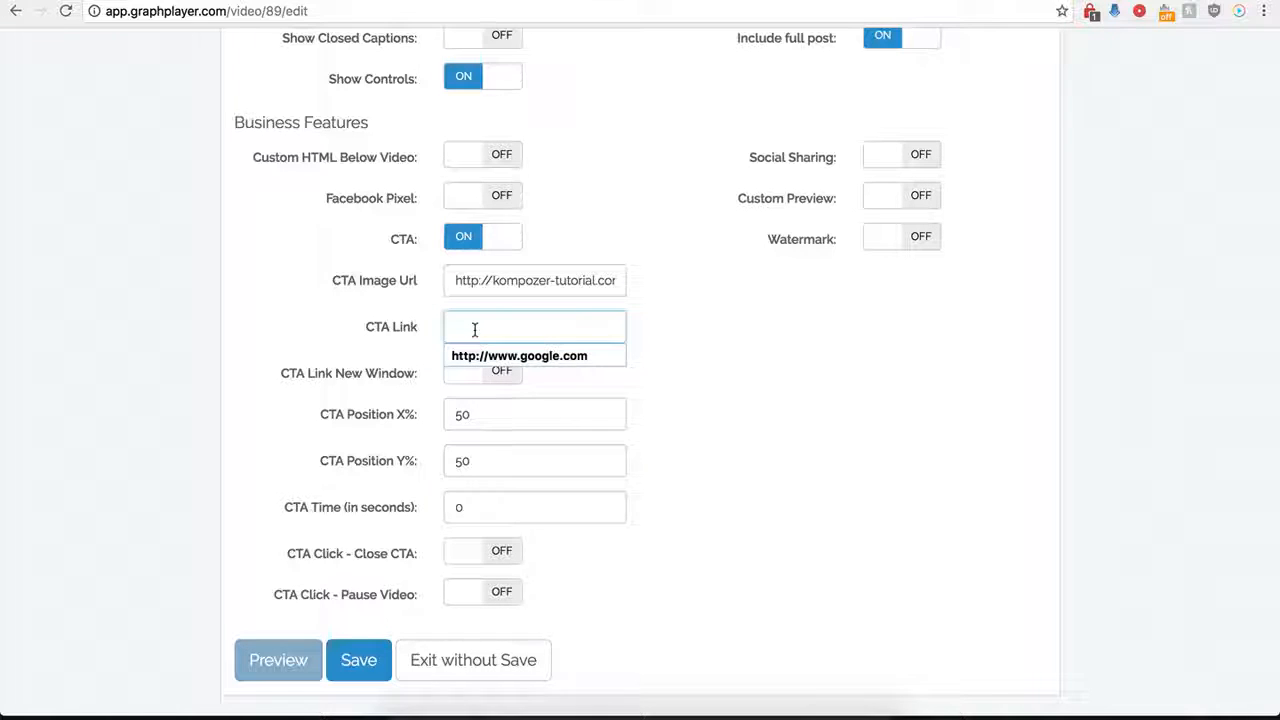
click(483, 357)
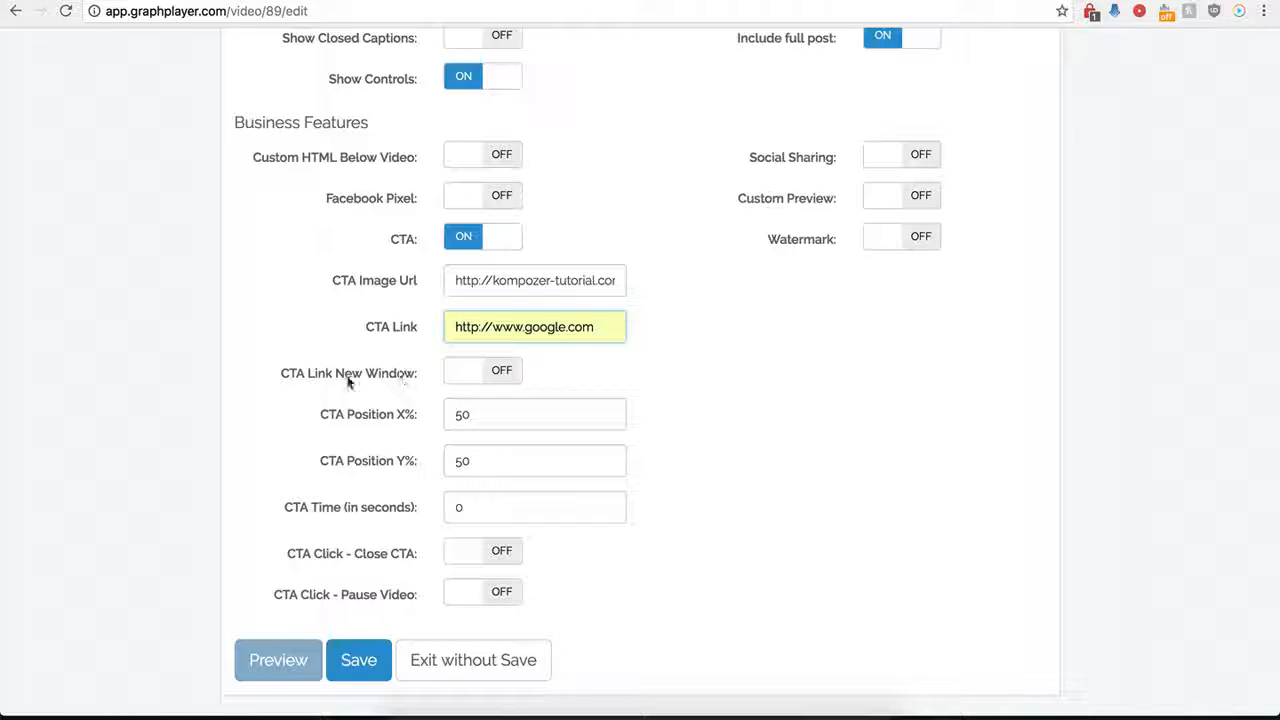
click(492, 374)
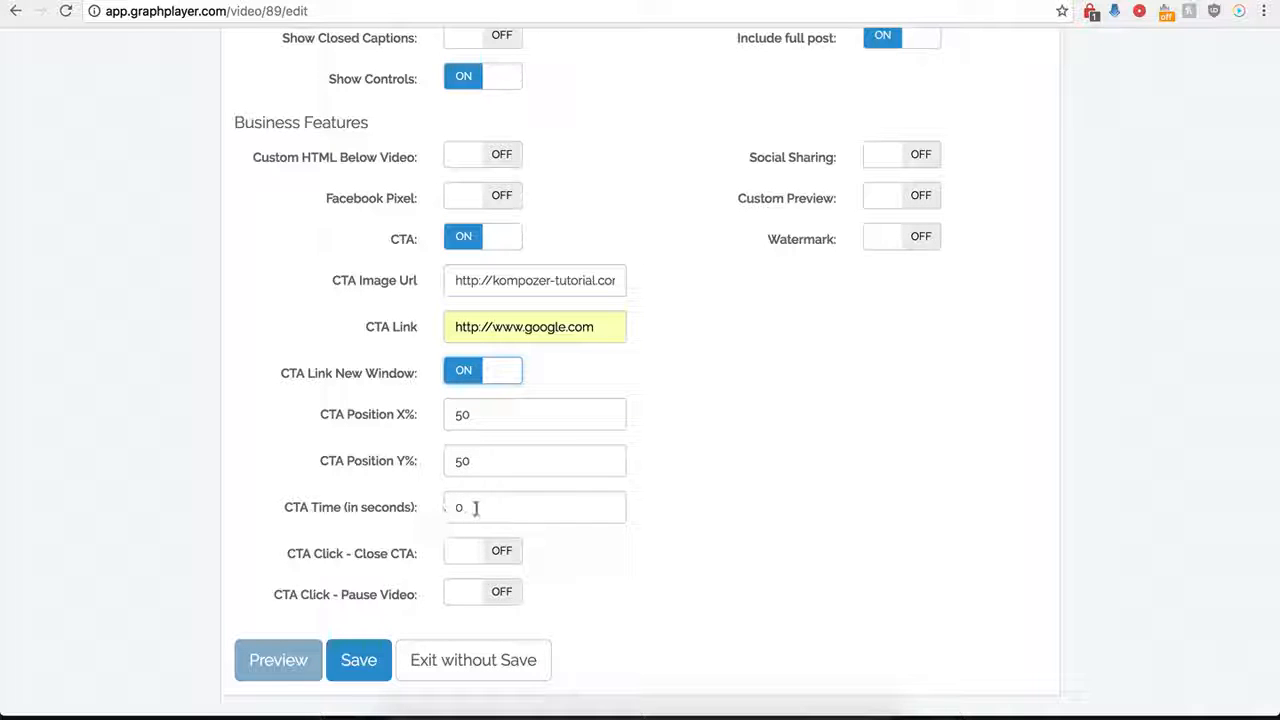
Try a CTA time of 120 seconds and set it back to 0.
drag(466, 508, 449, 509)
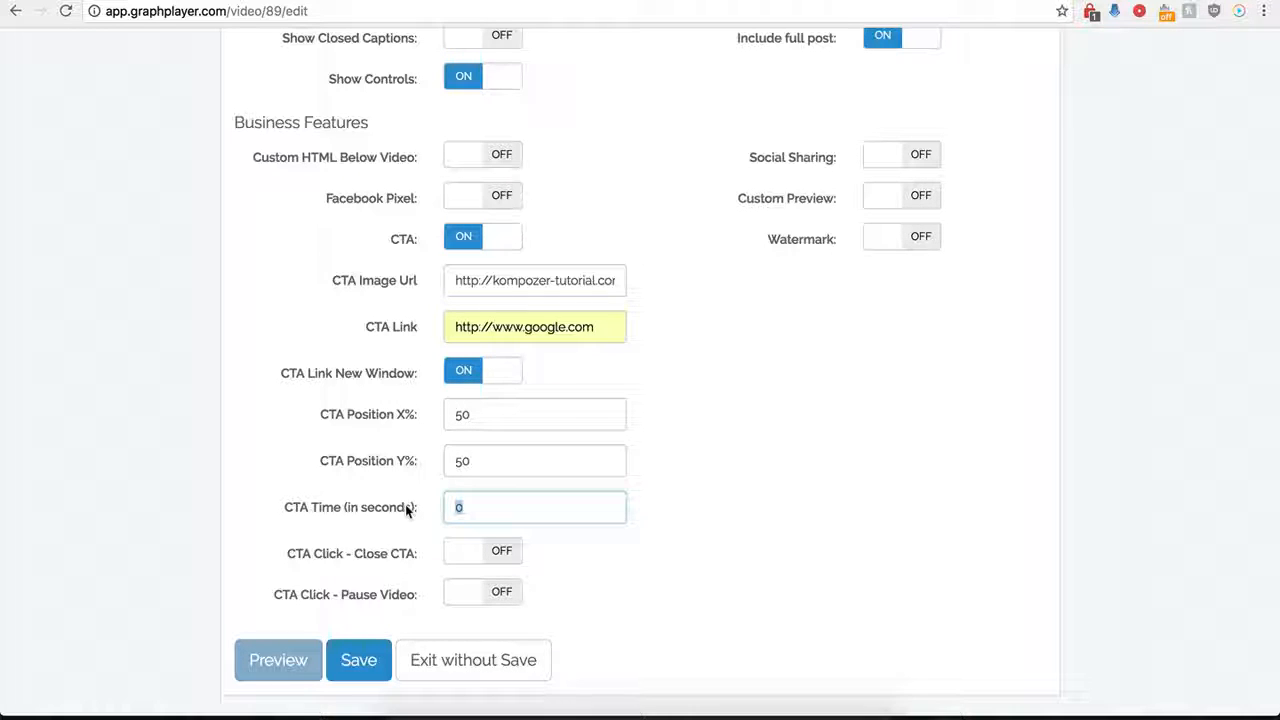
text(120)
key(BackSpace)
key(BackSpace)
text(0)
click(534, 594)
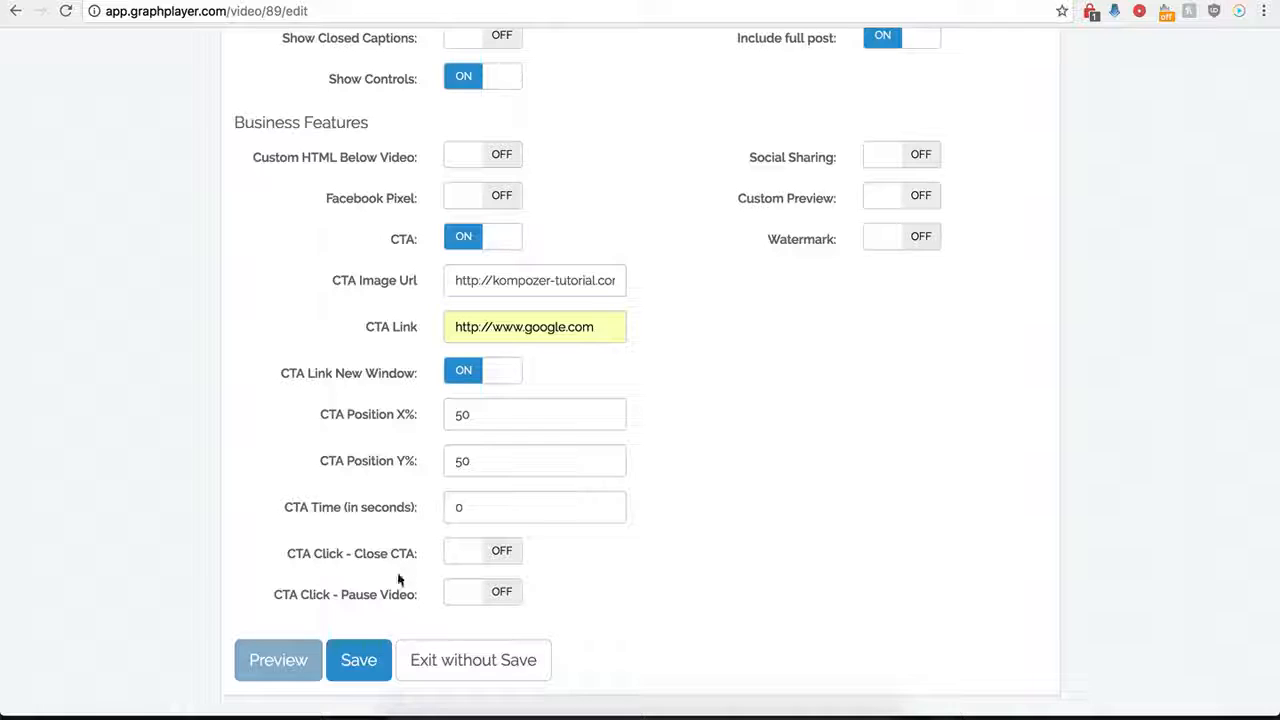
Save the player with the CTA set to close when clicked, and reload the WordPress Test page.
click(503, 557)
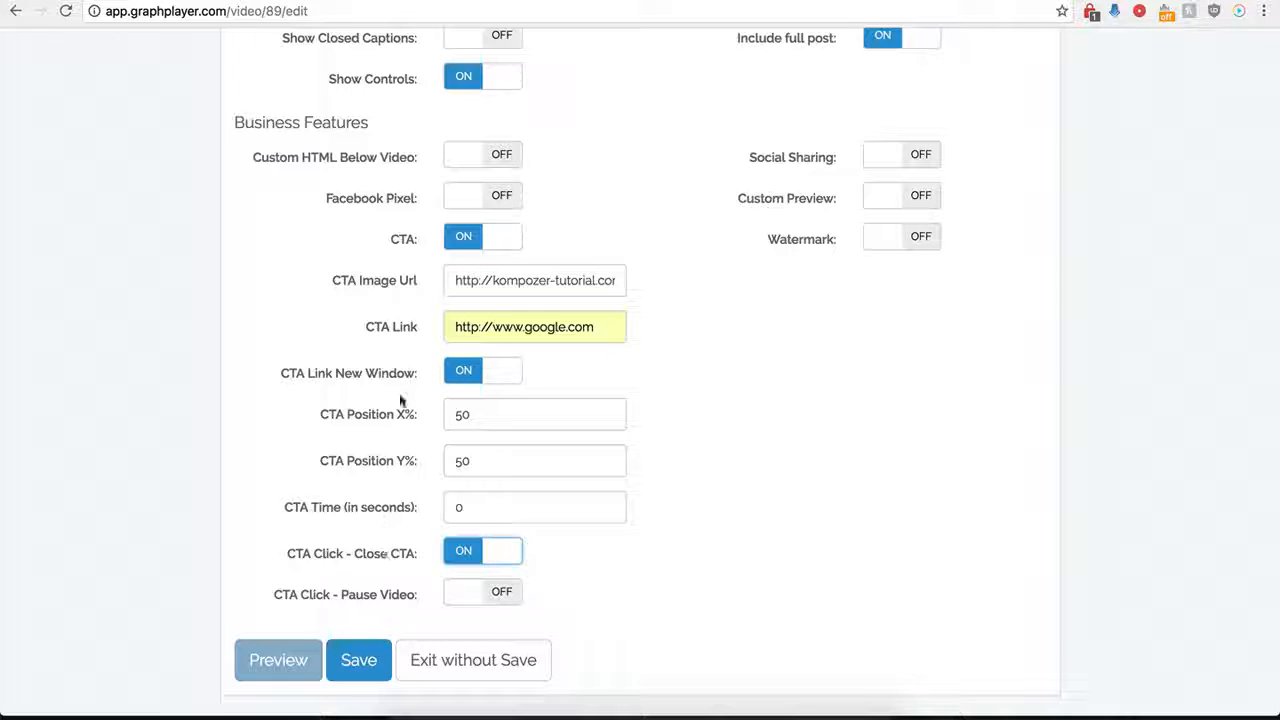
click(350, 664)
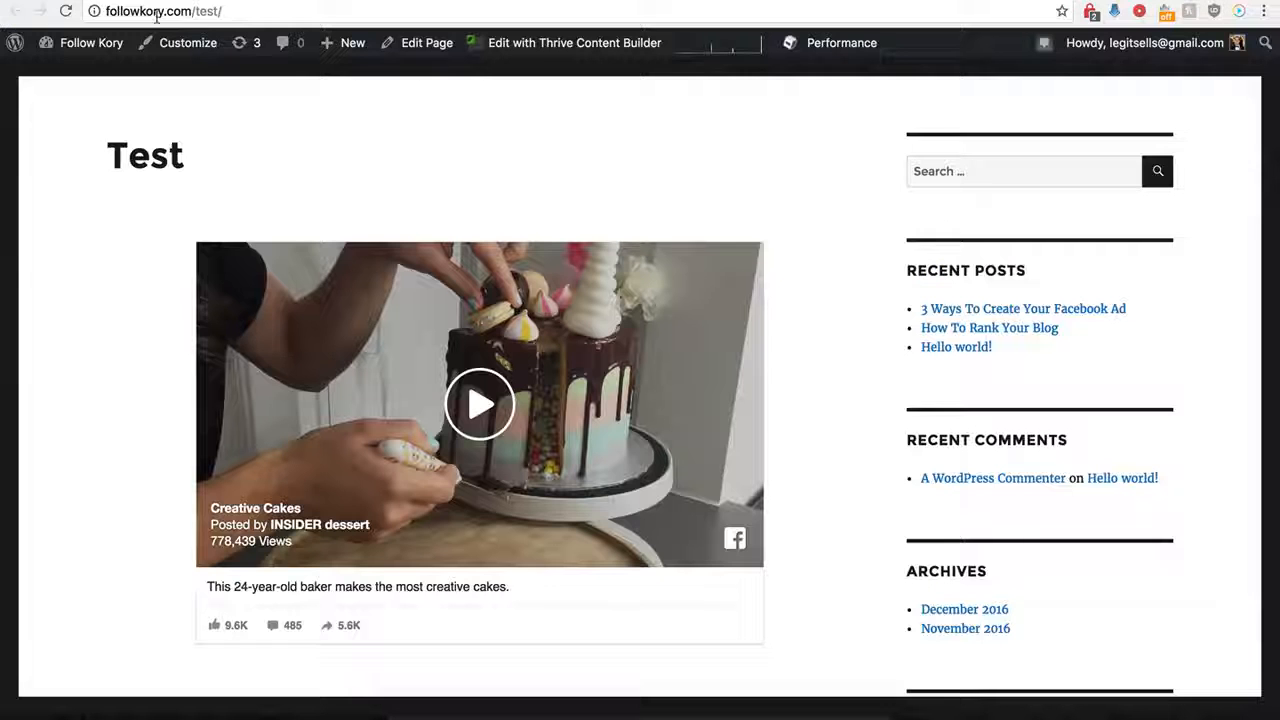
click(66, 11)
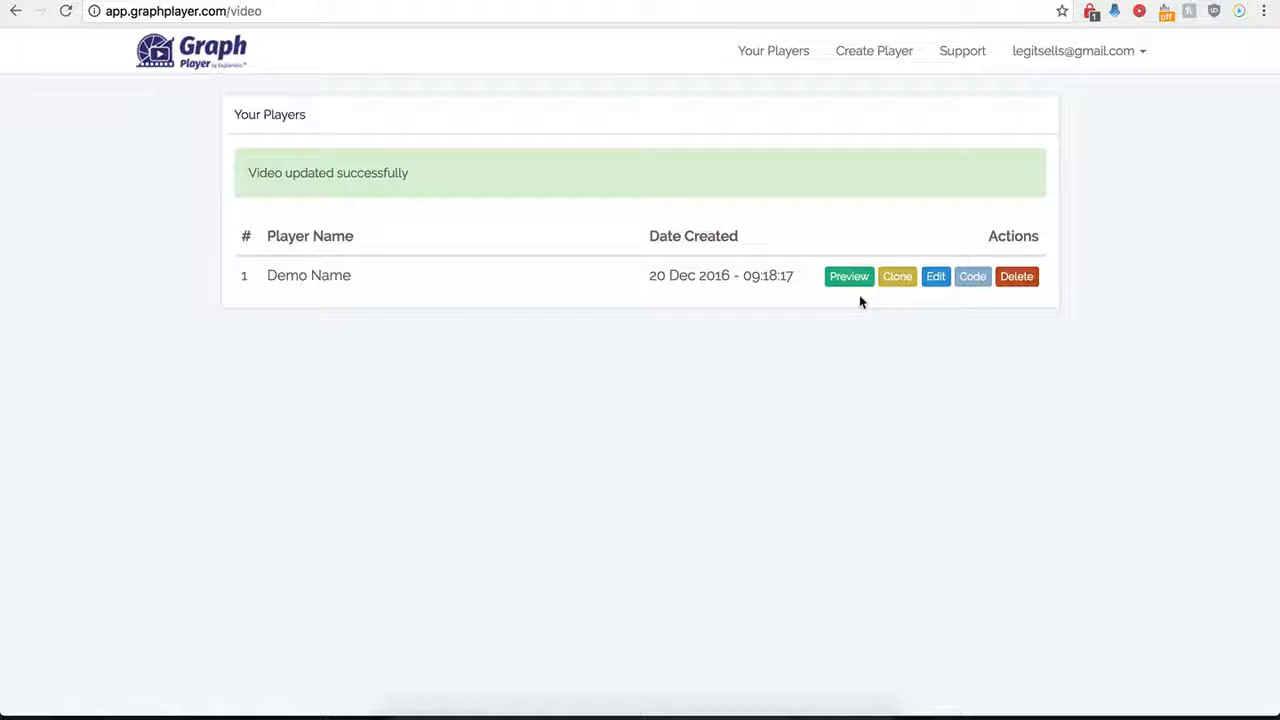
Reopen the Demo Name player, set the CTA's X position to 0% and save it.
click(933, 278)
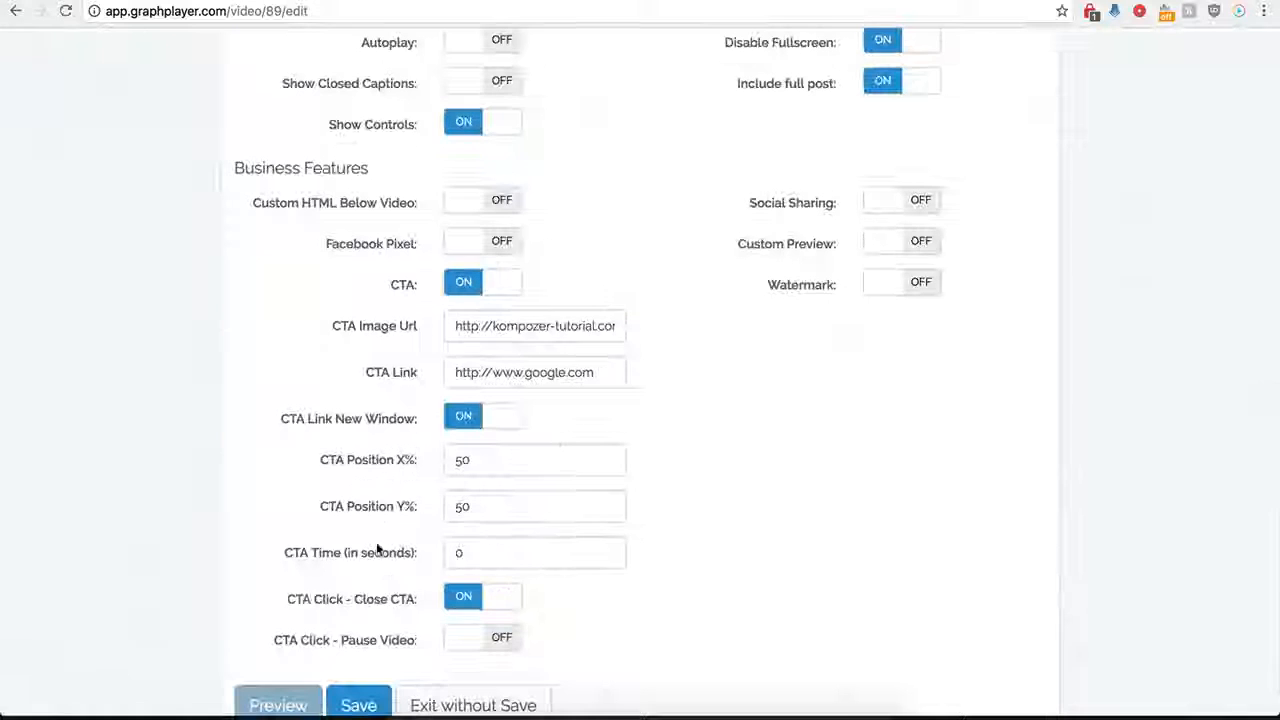
scroll(407, 518, down, 1)
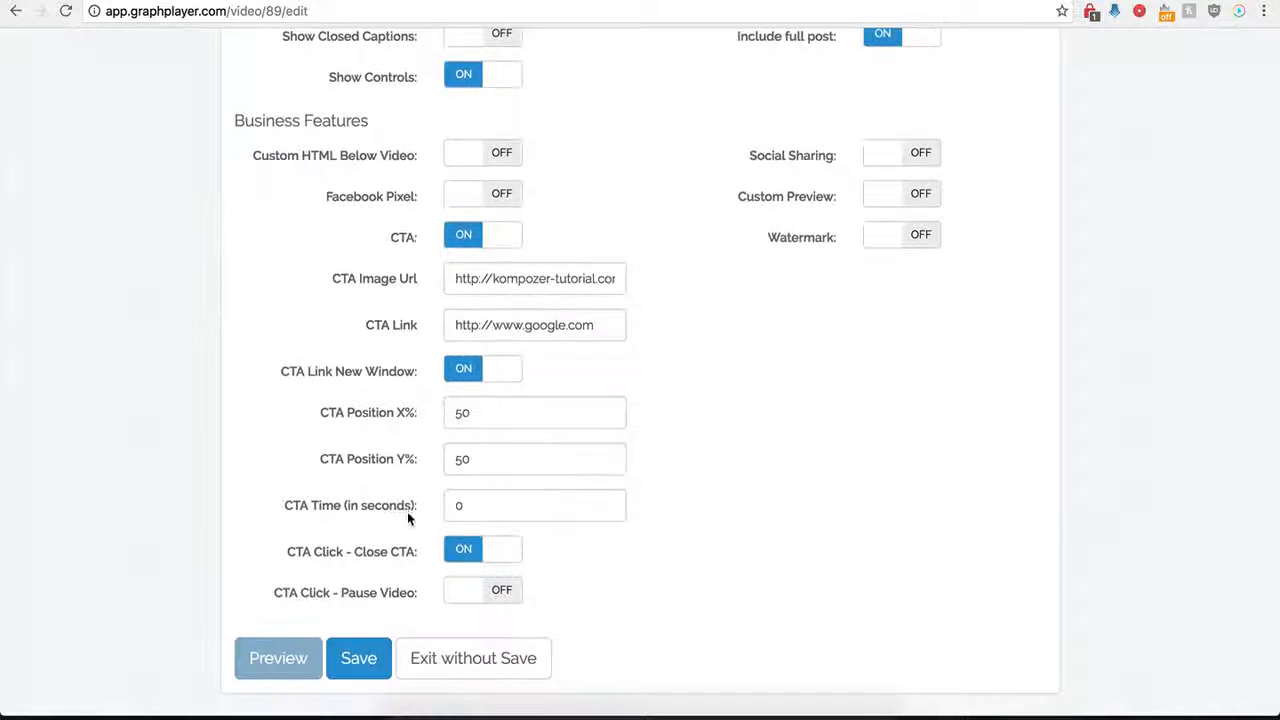
click(466, 416)
double_click(486, 421)
key(BackSpace)
text(0)
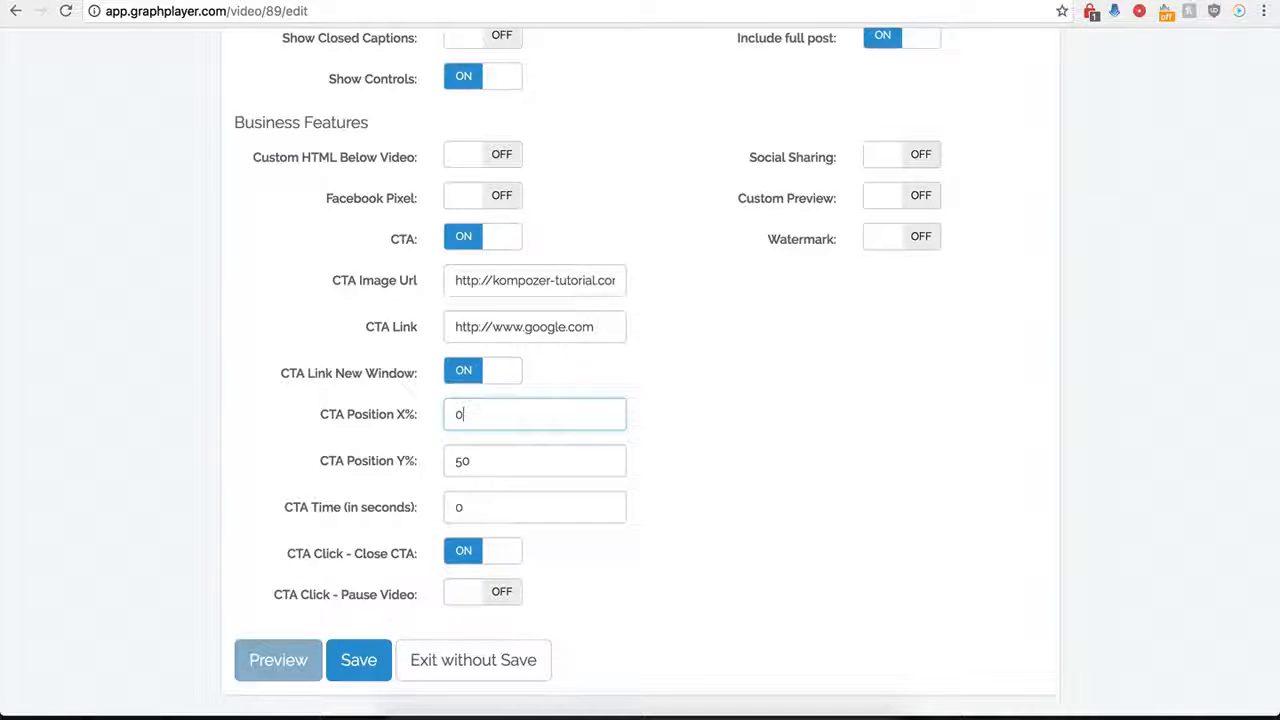
click(352, 662)
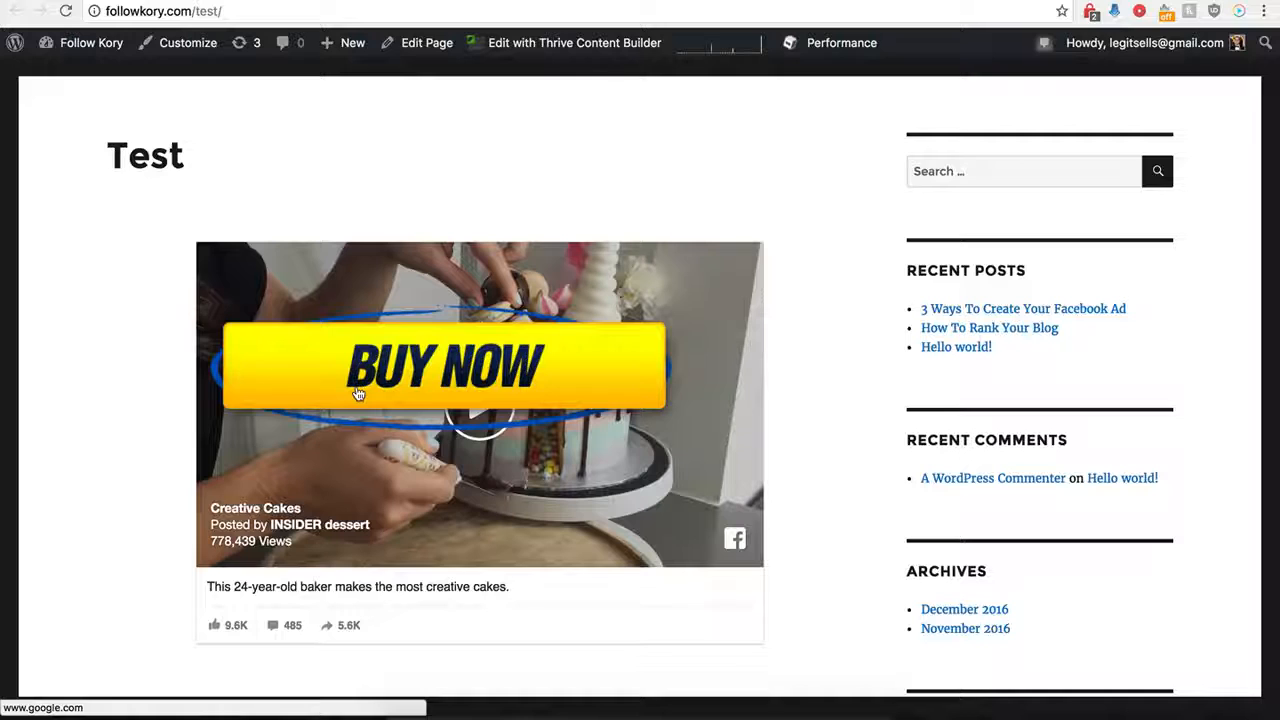
Test the Buy Now CTA over the video on the WordPress Test page and return to the GraphPlayer players list.
click(455, 370)
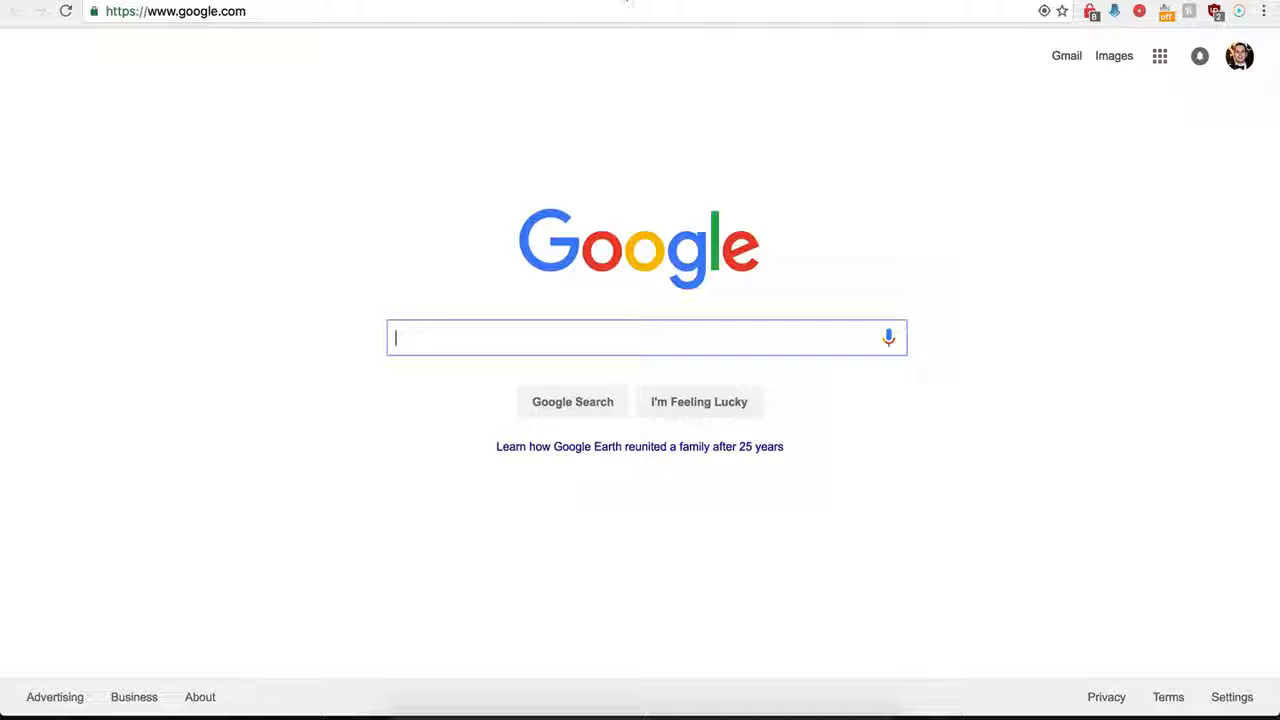
click(628, 1)
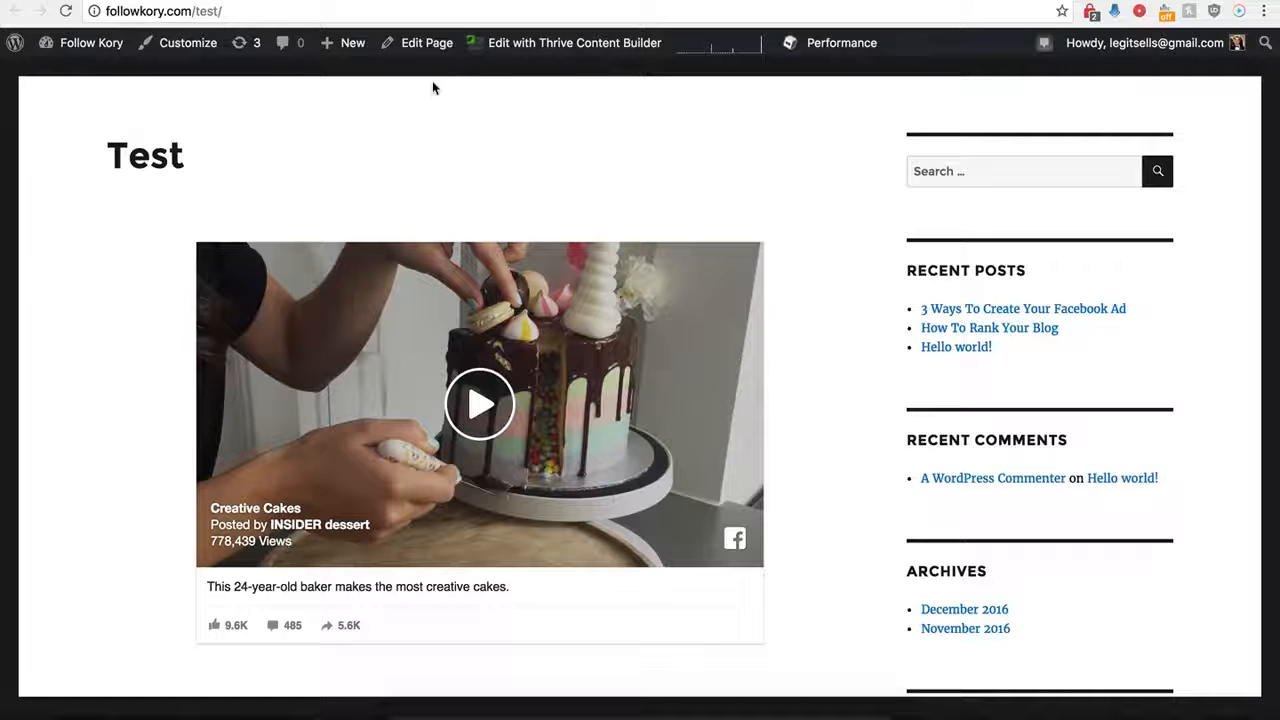
click(330, 1)
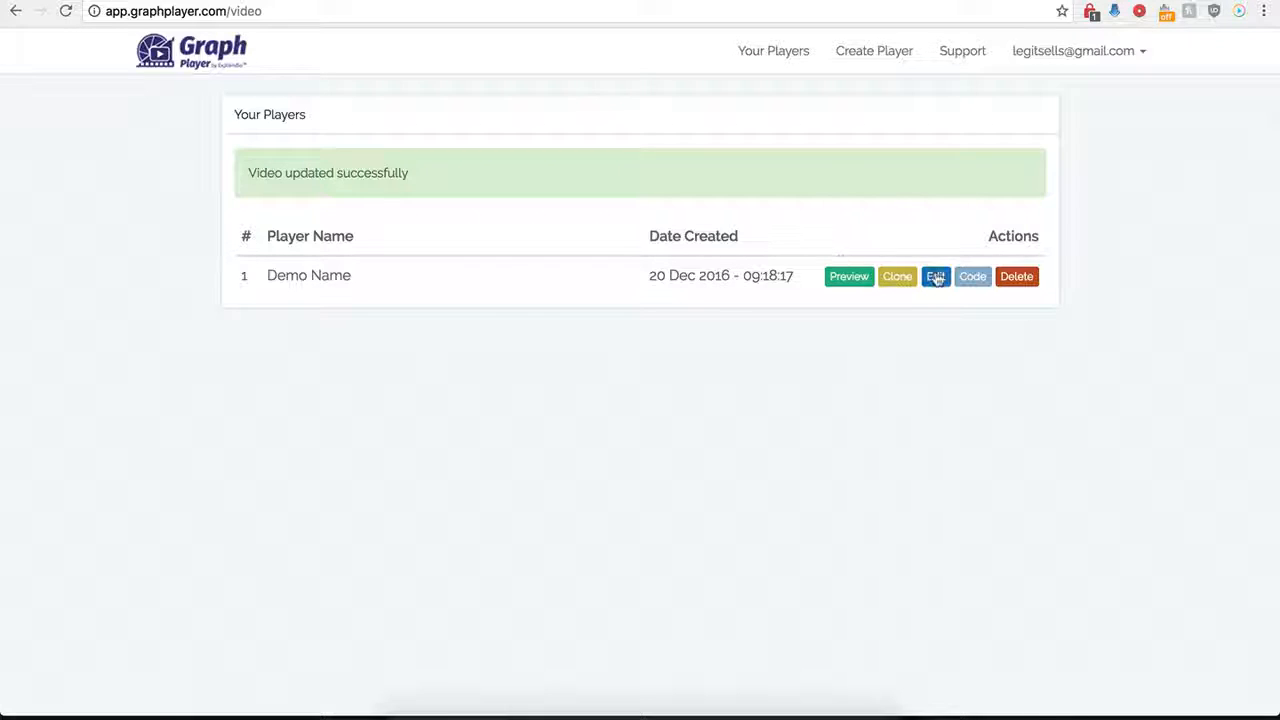
Reopen the Demo Name player for editing and turn off its CTA.
click(935, 277)
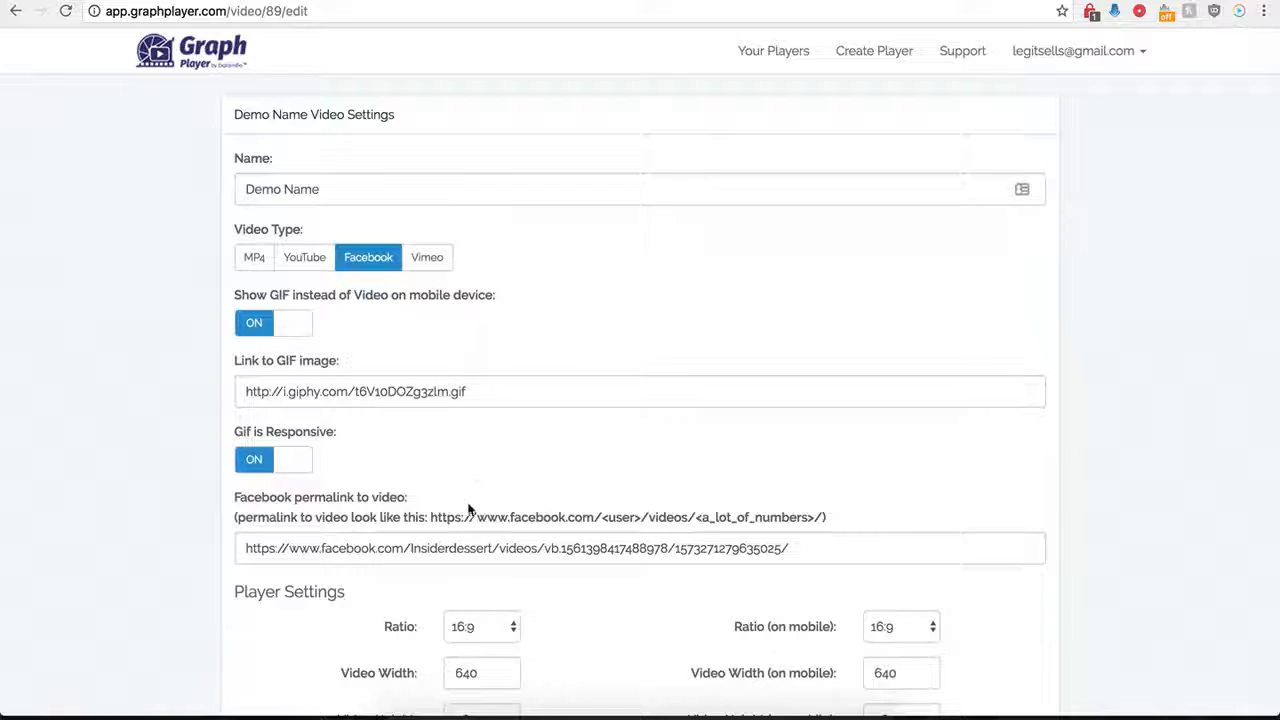
scroll(471, 466, down, 10)
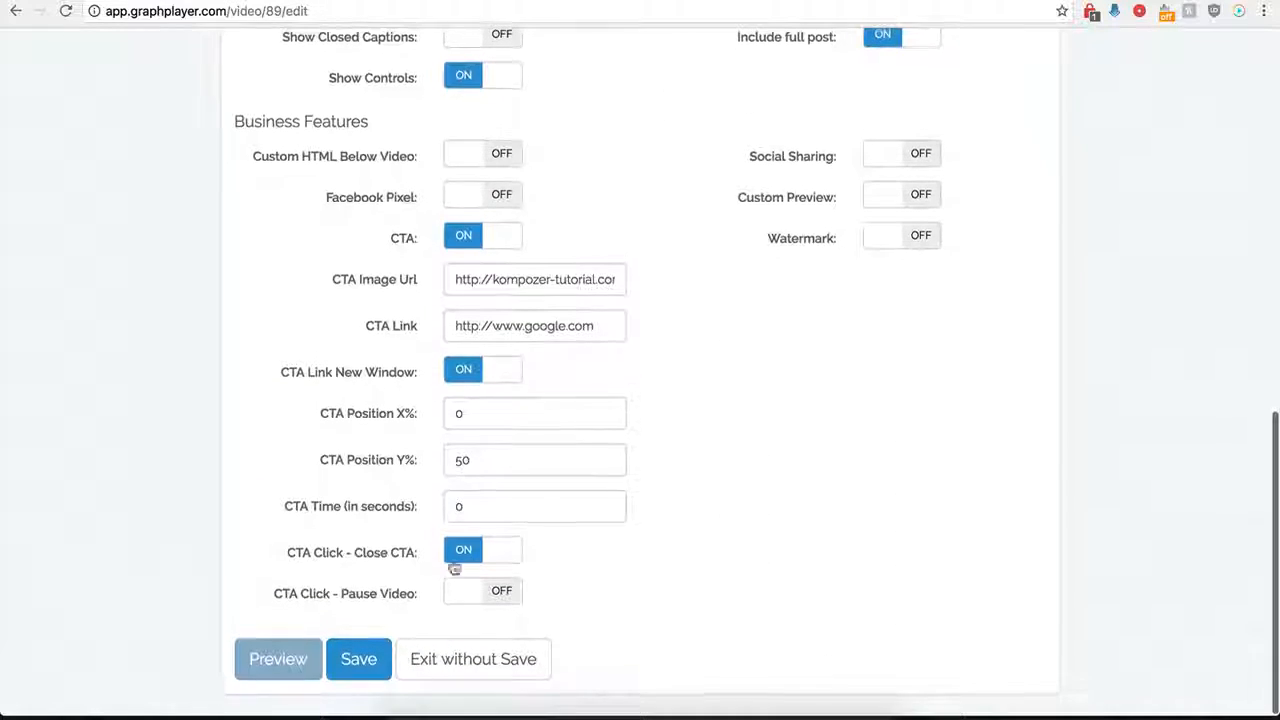
click(471, 237)
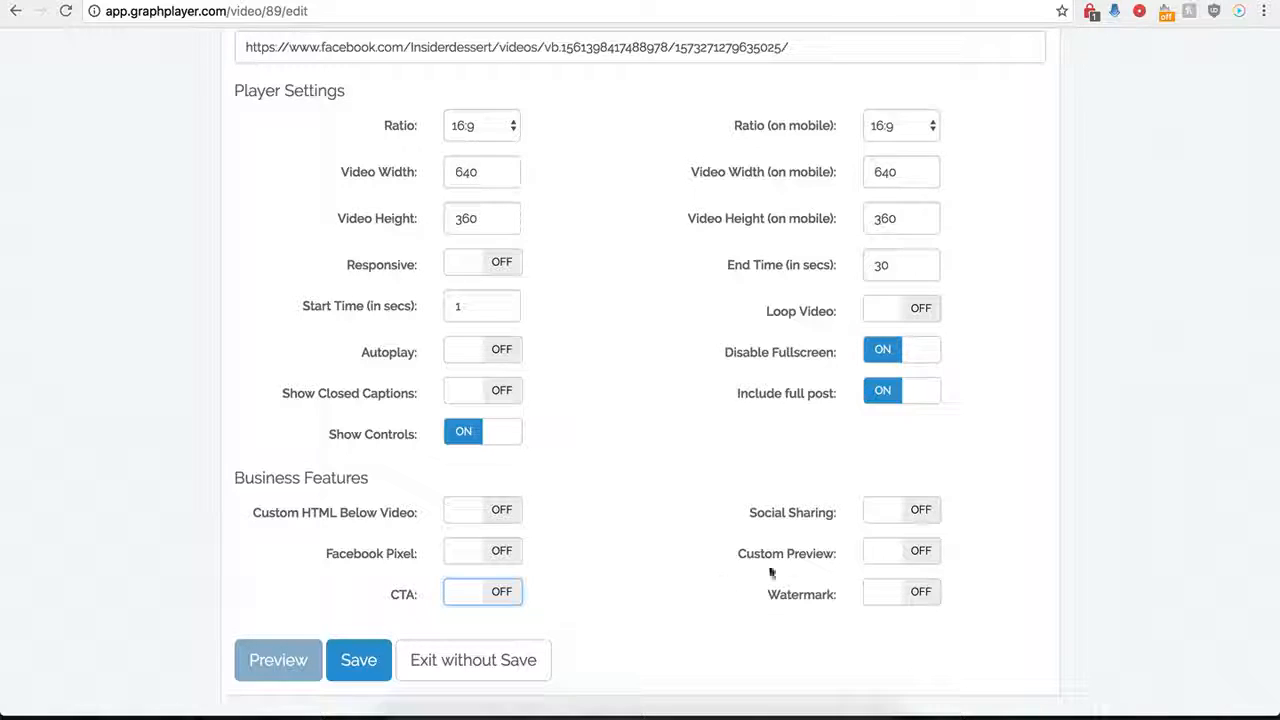
click(815, 512)
scroll(708, 550, down, 3)
scroll(711, 553, down, 2)
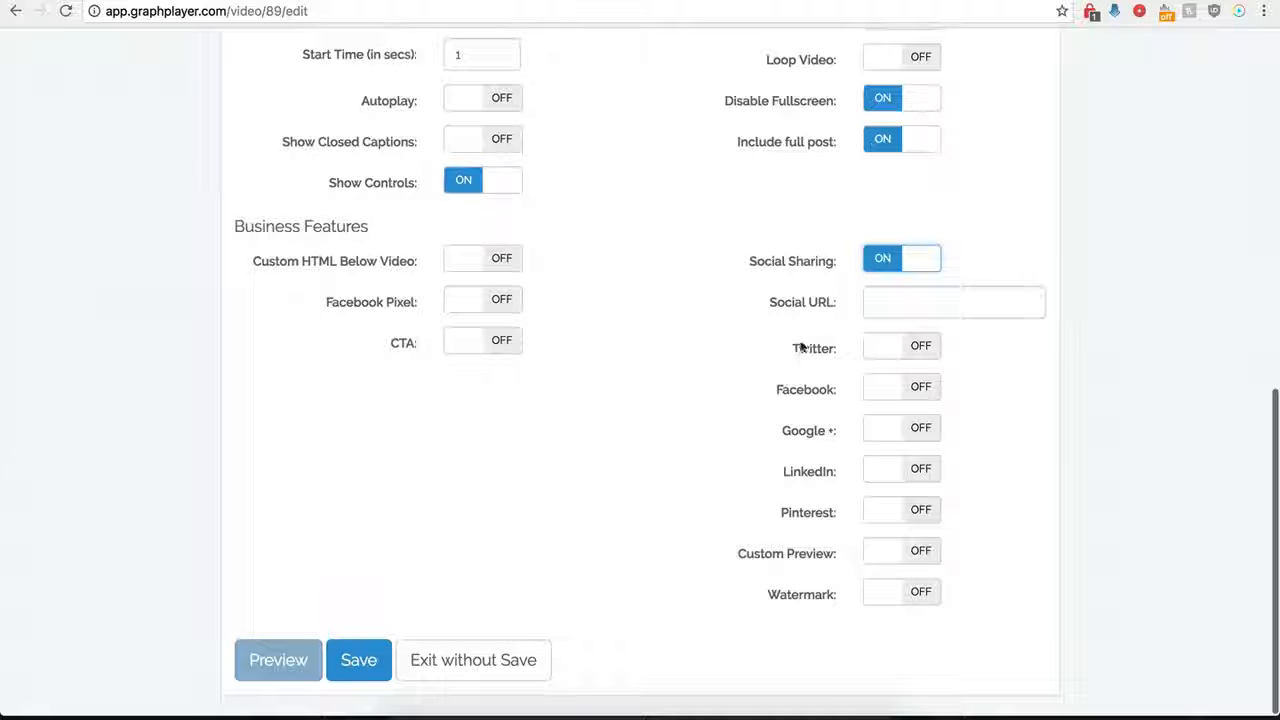
click(884, 301)
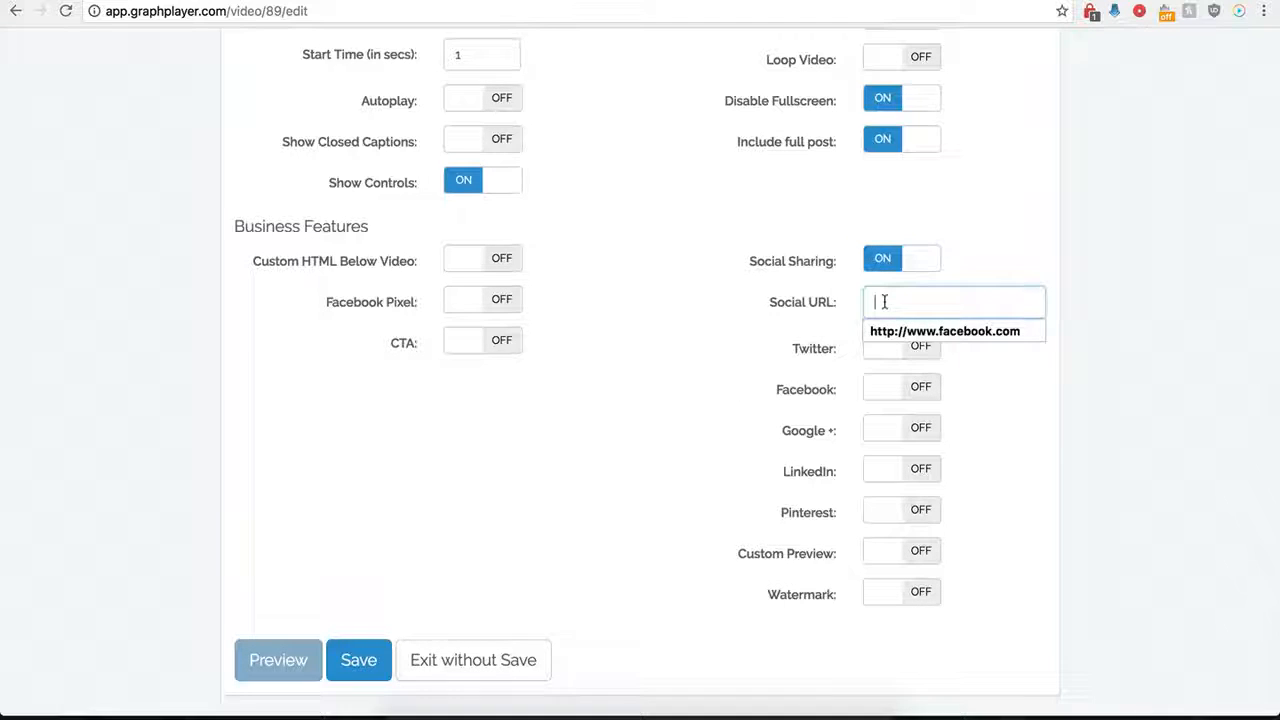
click(886, 330)
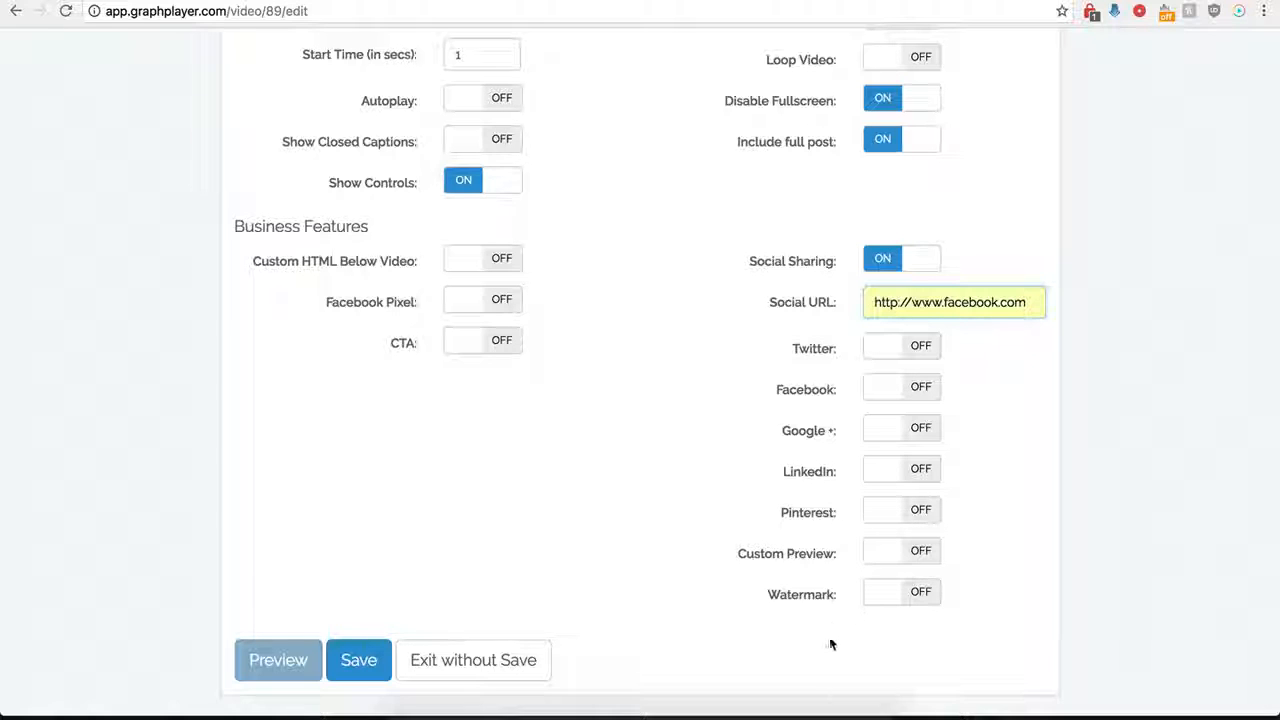
Enable Twitter sharing with the handle testing and the text twitter.
click(918, 348)
click(892, 390)
click(897, 420)
click(894, 440)
click(894, 464)
scroll(795, 420, down, 1)
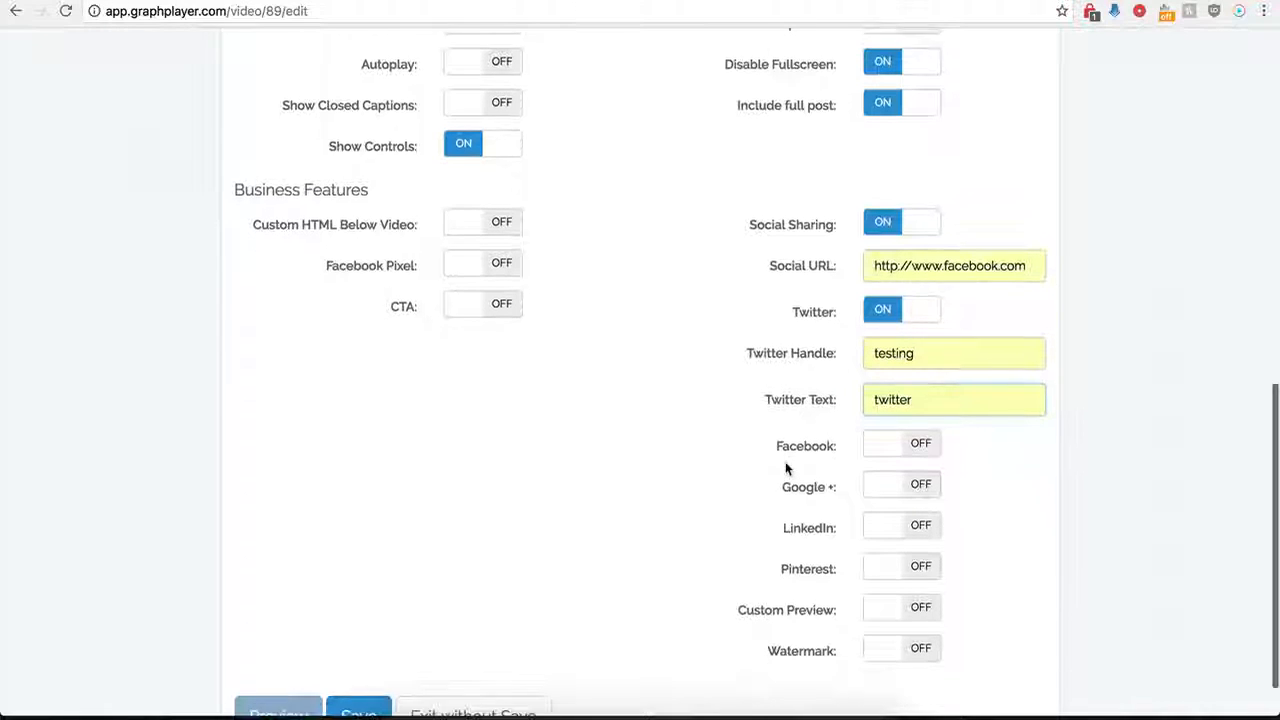
Enable Facebook, Google + and LinkedIn sharing and save the player.
click(921, 451)
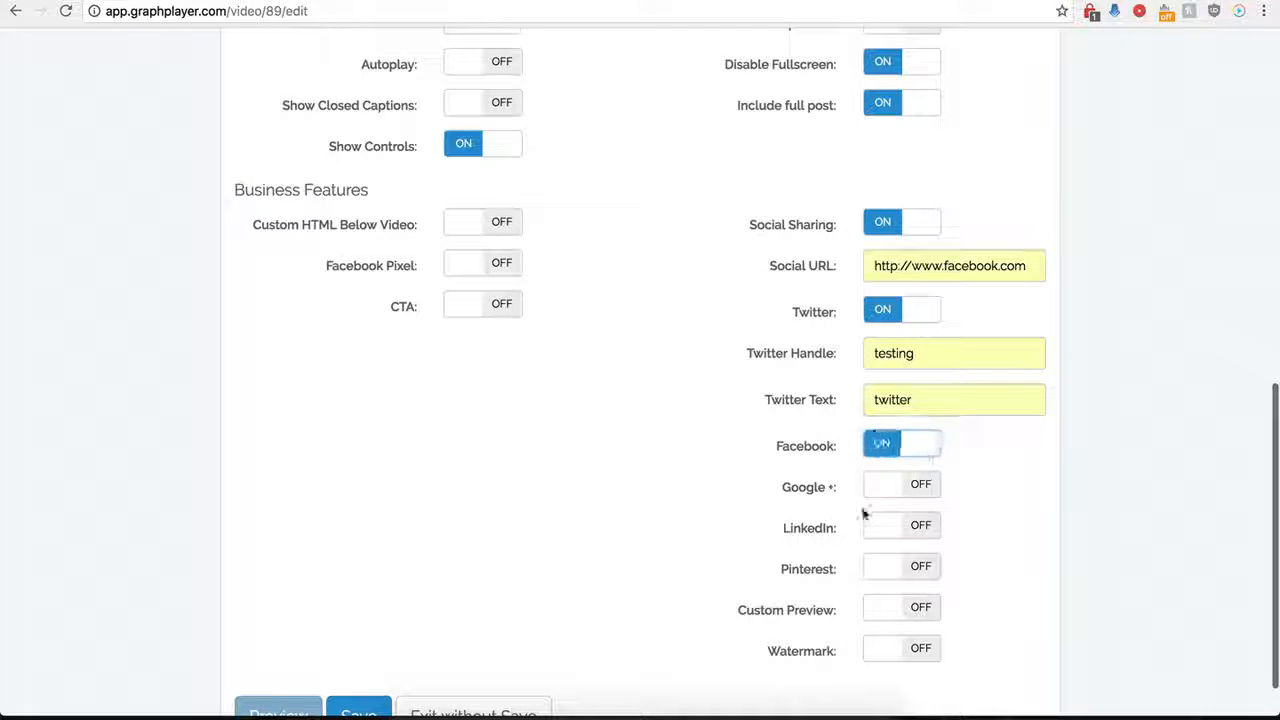
click(920, 484)
click(916, 528)
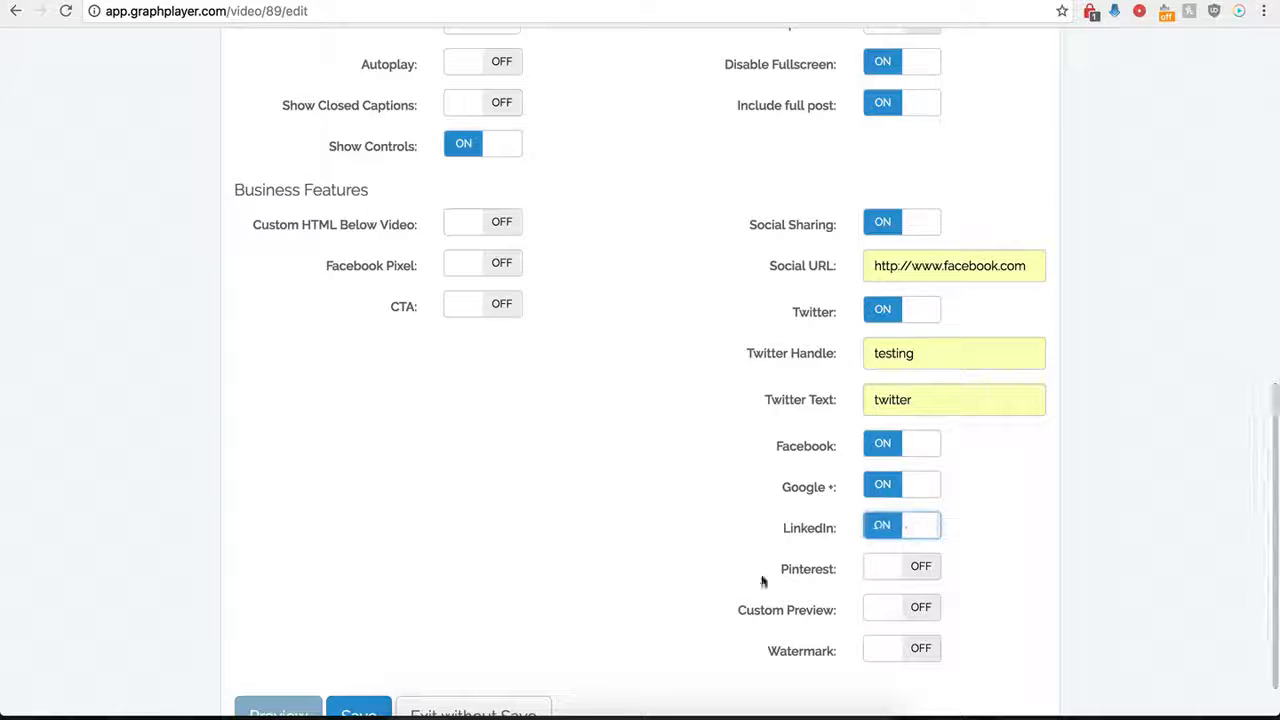
scroll(868, 522, down, 2)
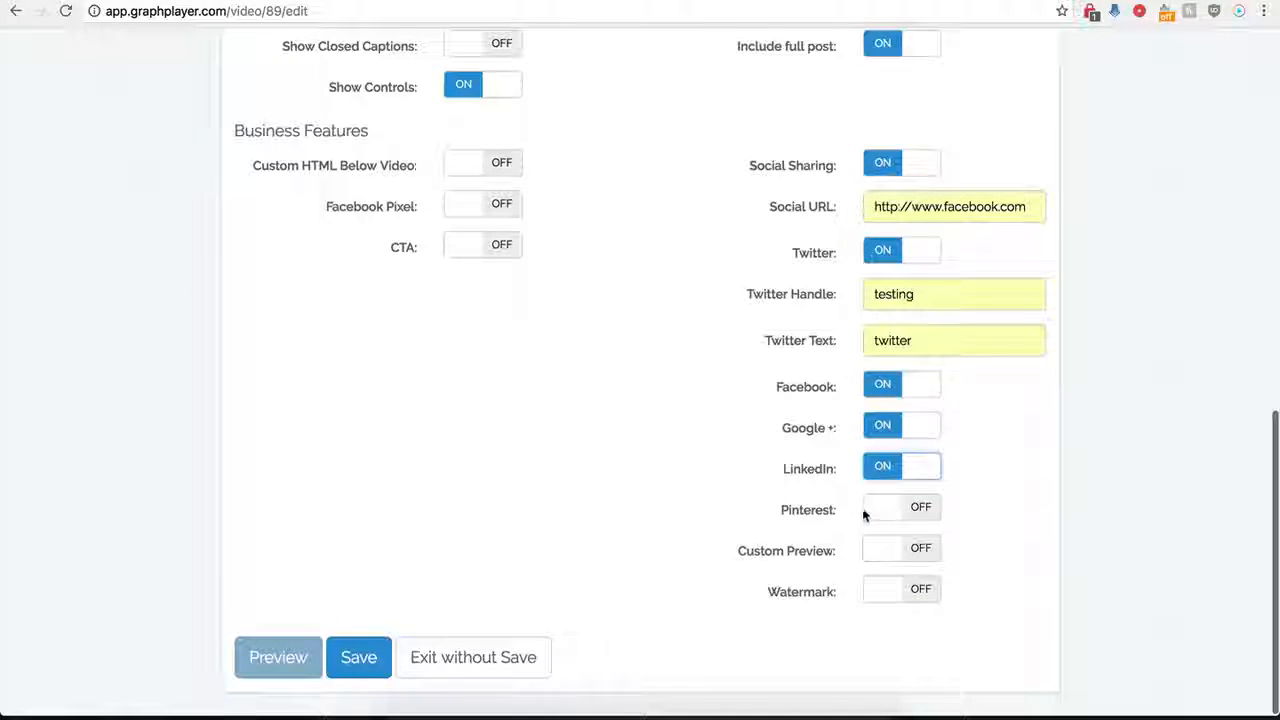
click(360, 664)
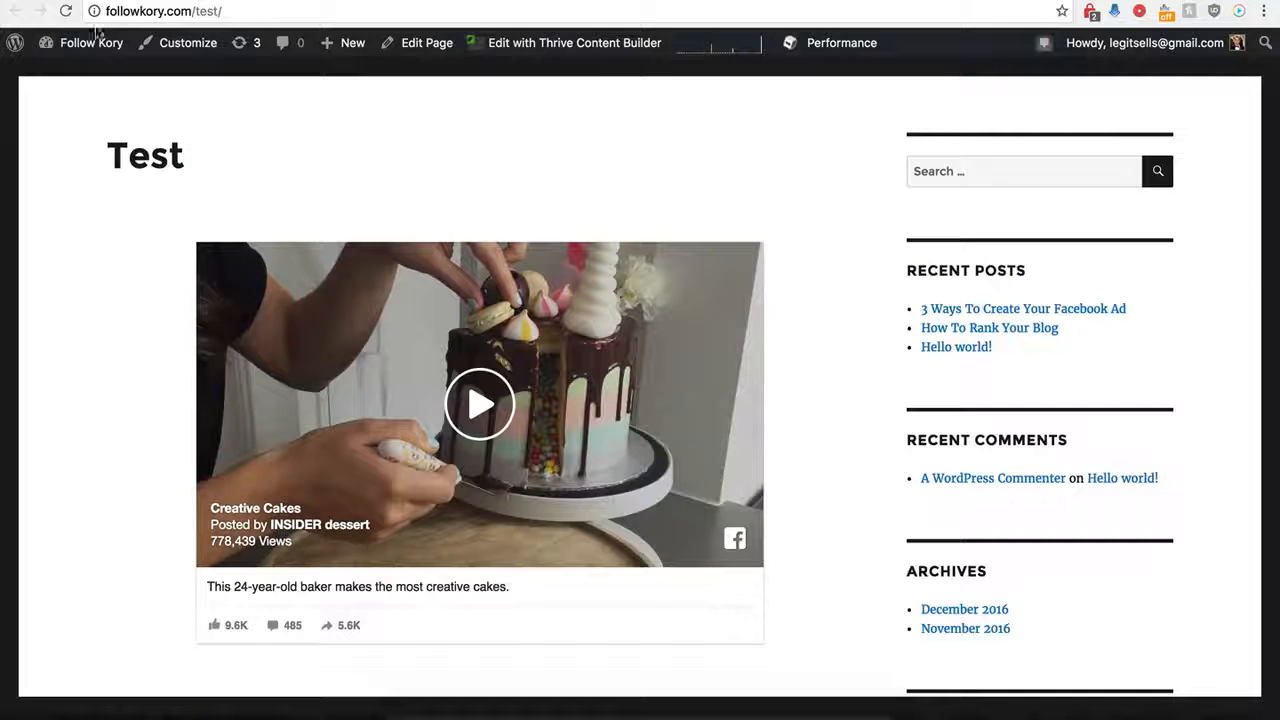
Reload the Test page to check the sharing buttons, and turn off social sharing in the Demo Name player's settings.
click(65, 11)
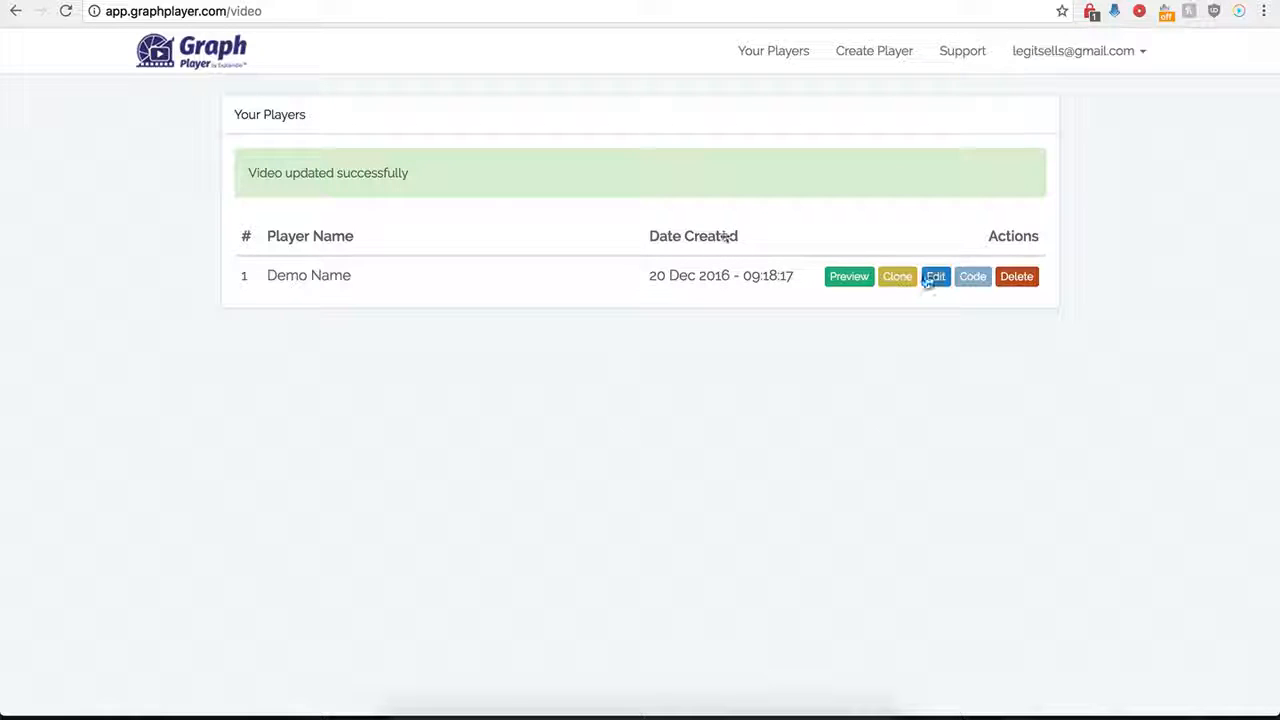
click(936, 281)
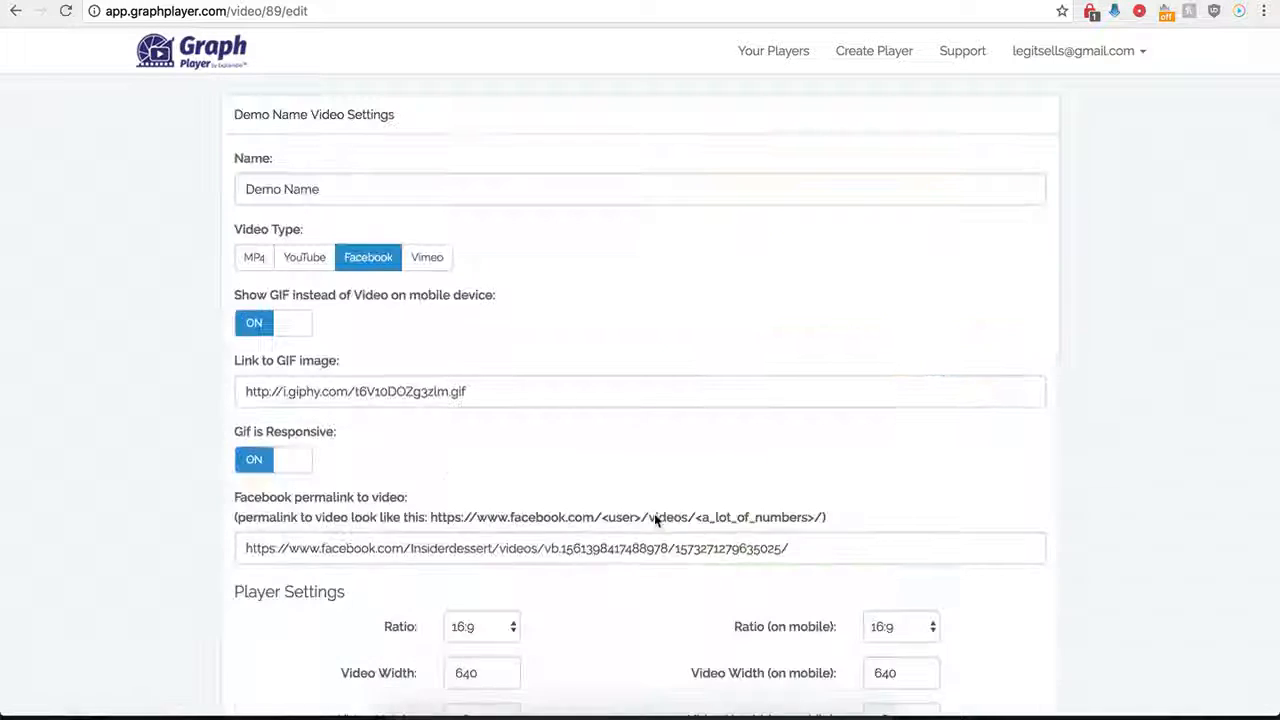
scroll(720, 580, down, 15)
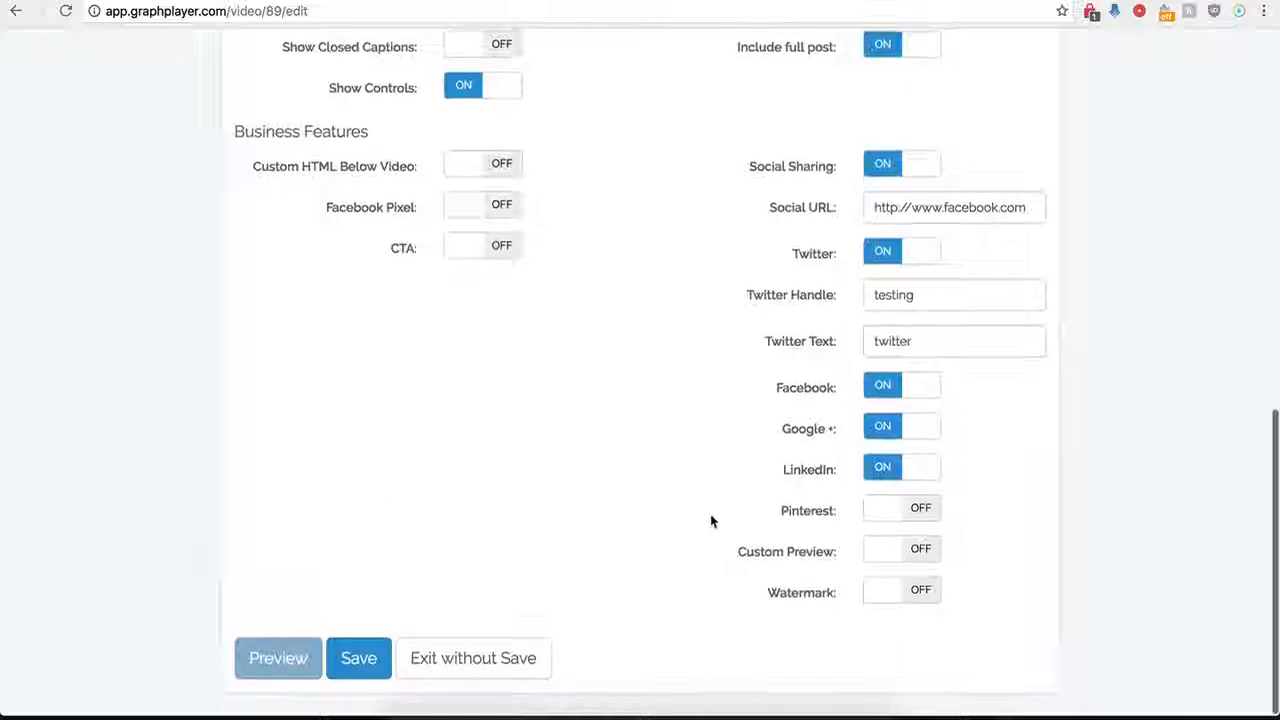
click(880, 170)
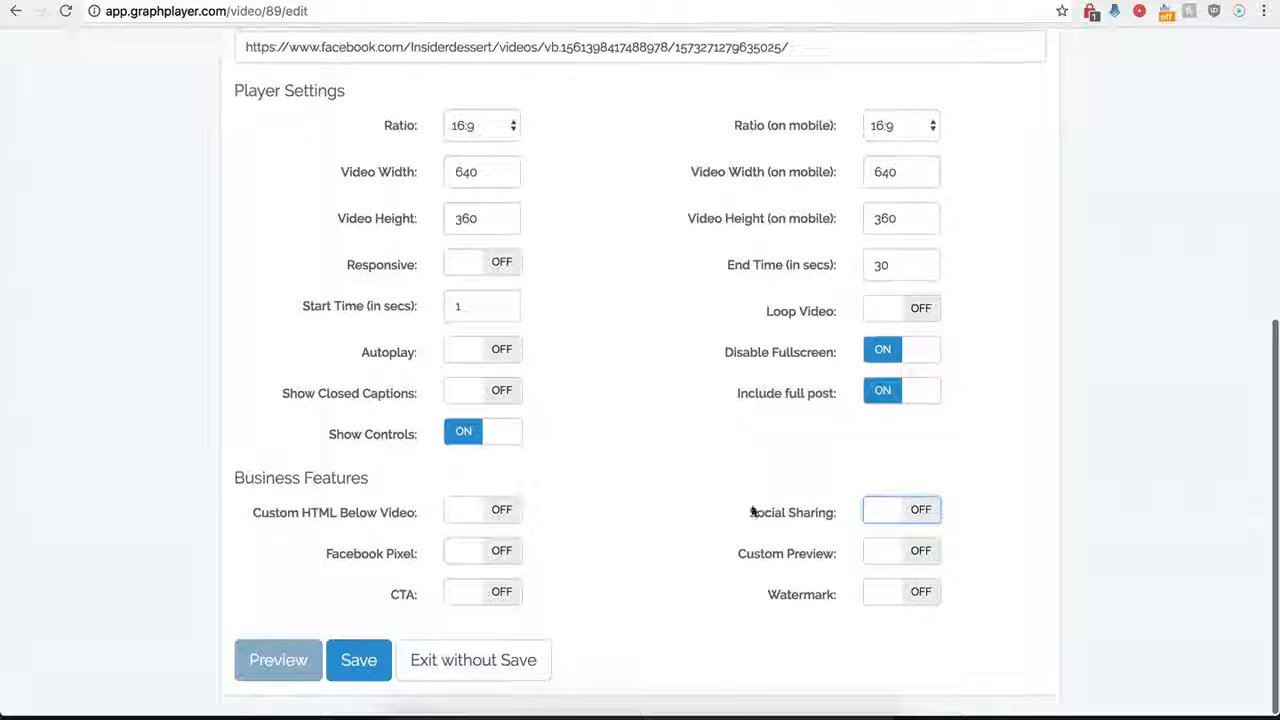
Enable Custom Preview with the copied hdwpro.com image link as the preview image URL and save the player.
click(921, 554)
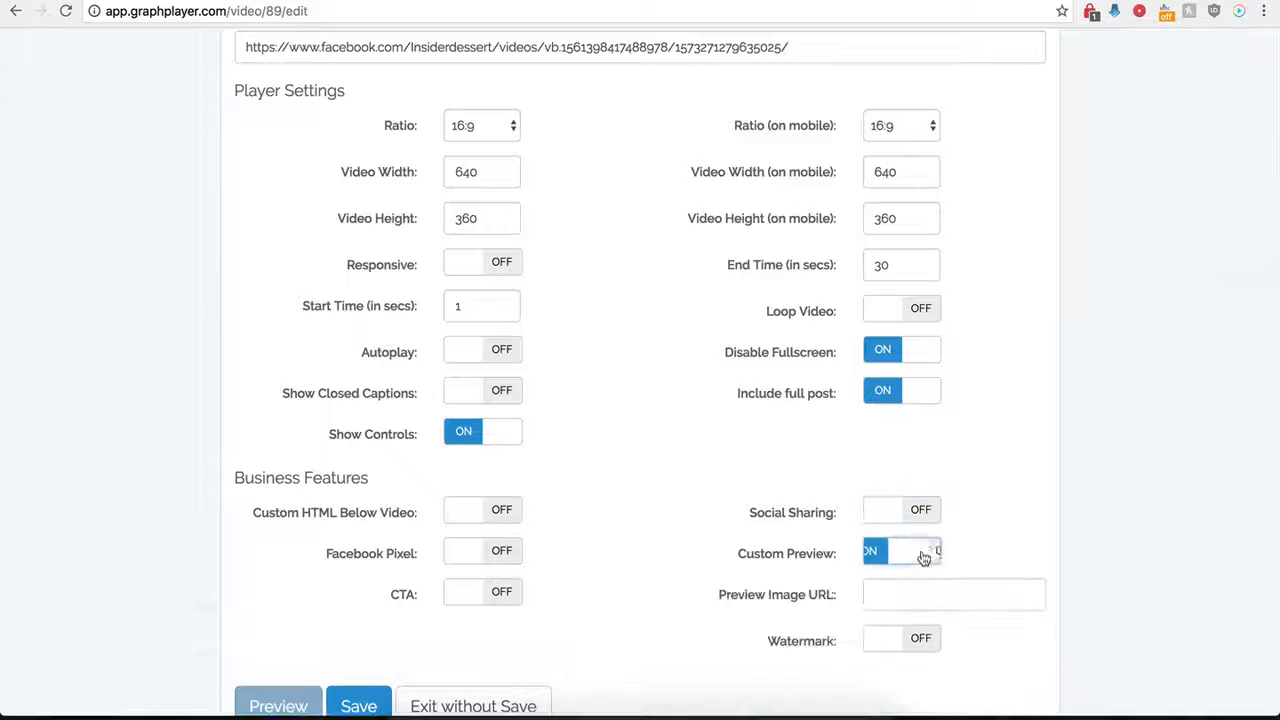
click(888, 599)
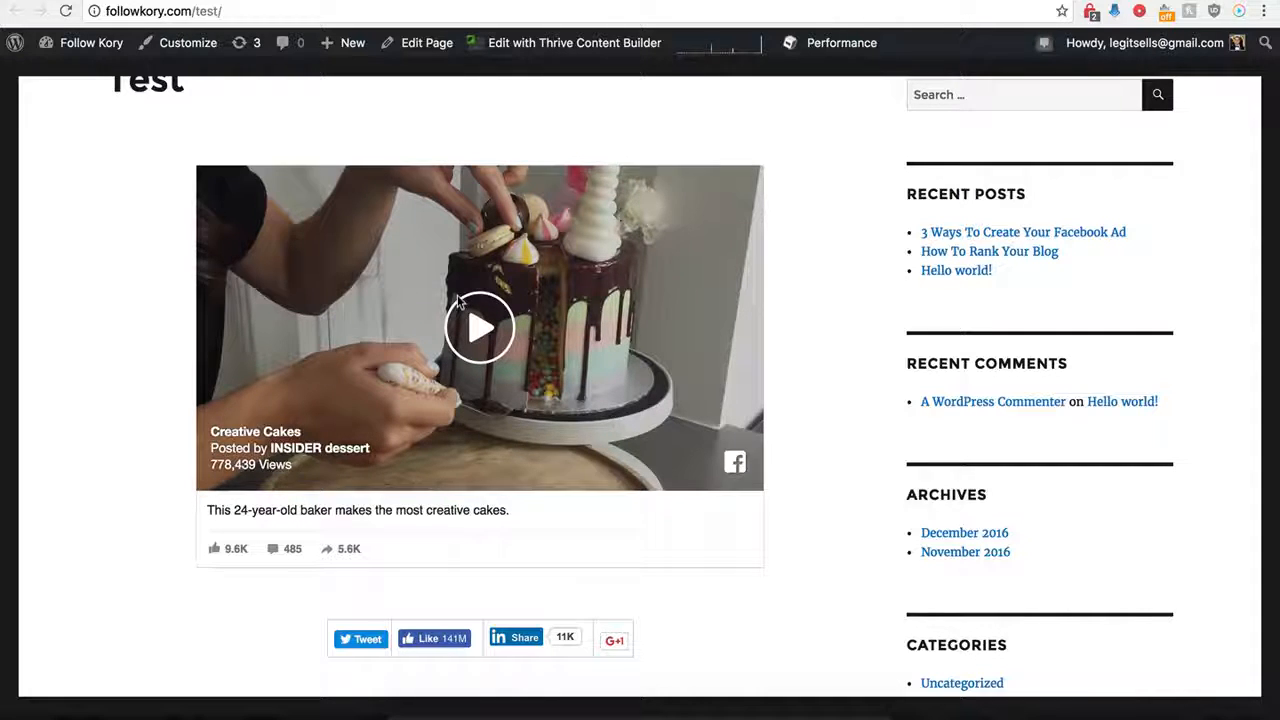
scroll(379, 273, up, 1)
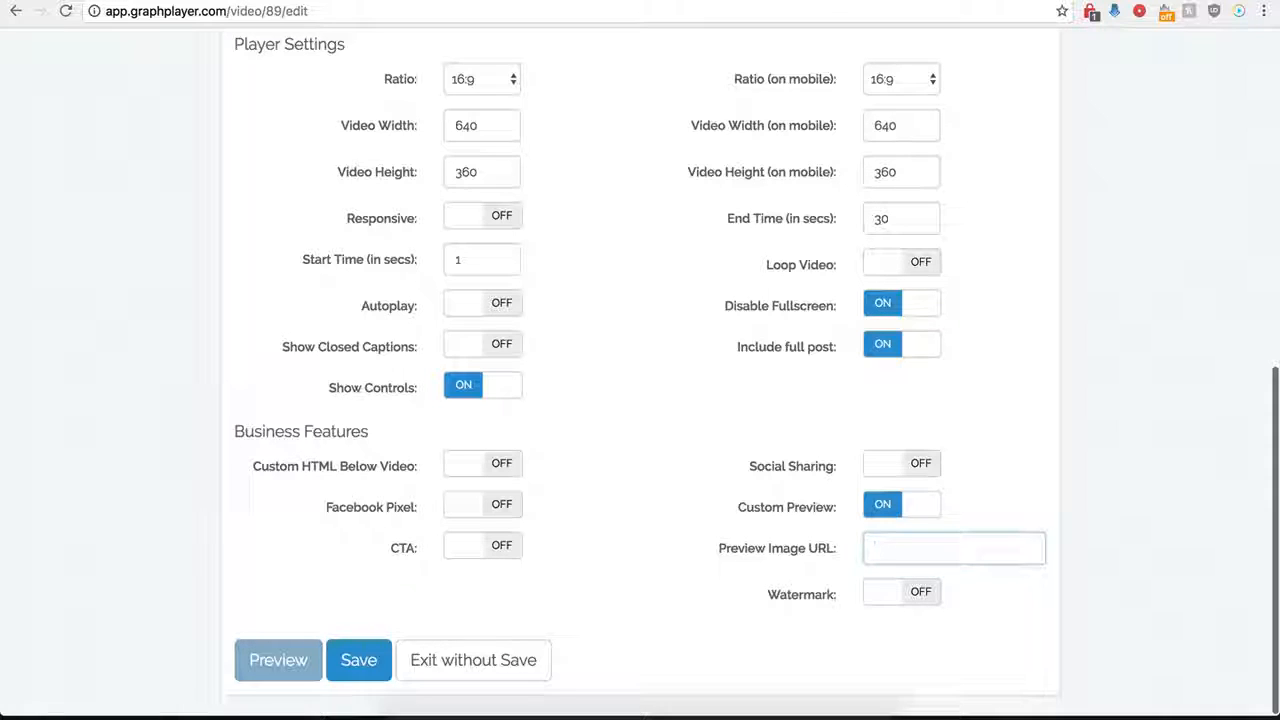
click(891, 546)
key(ctrl+v)
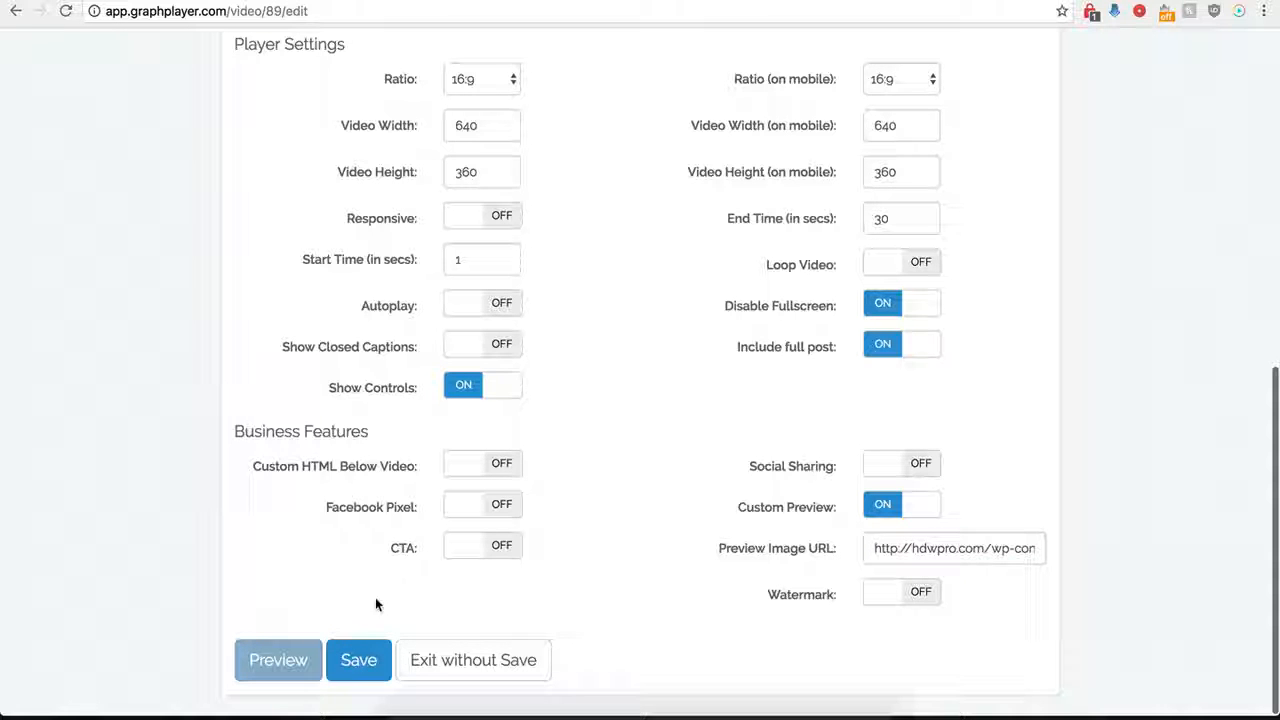
click(357, 662)
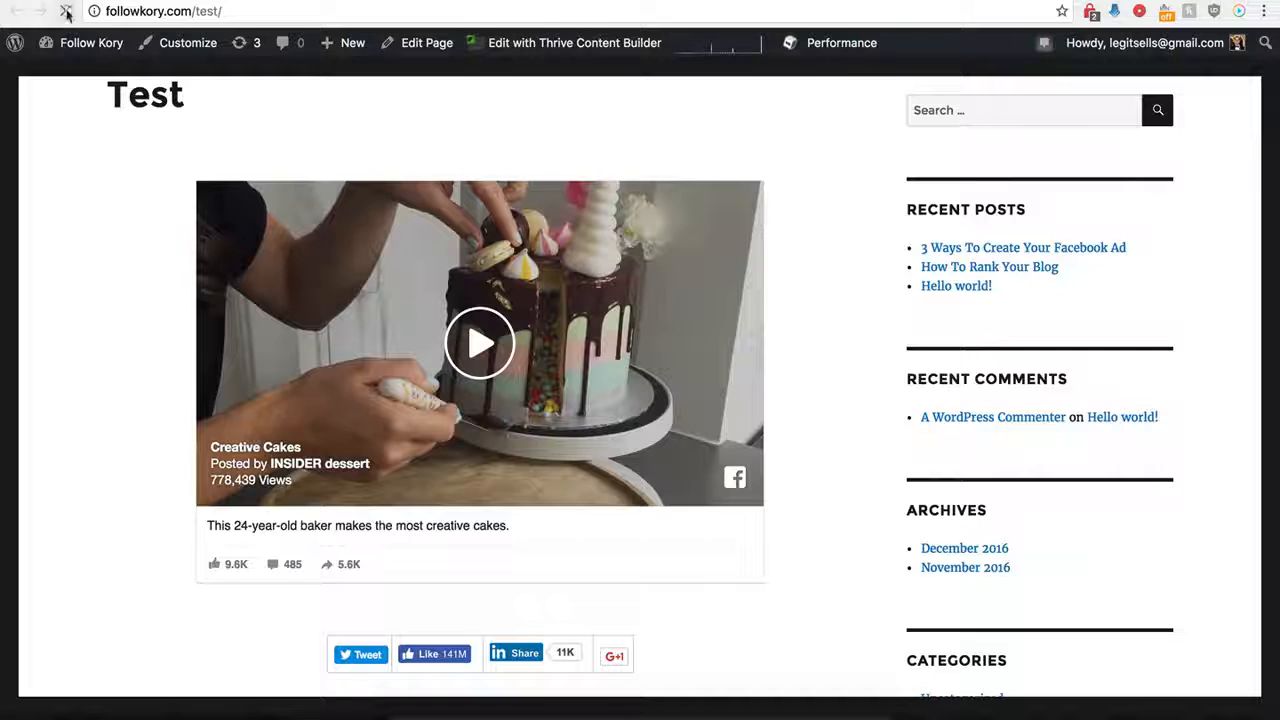
Reload the Test page and start the video from its custom preview image.
click(65, 11)
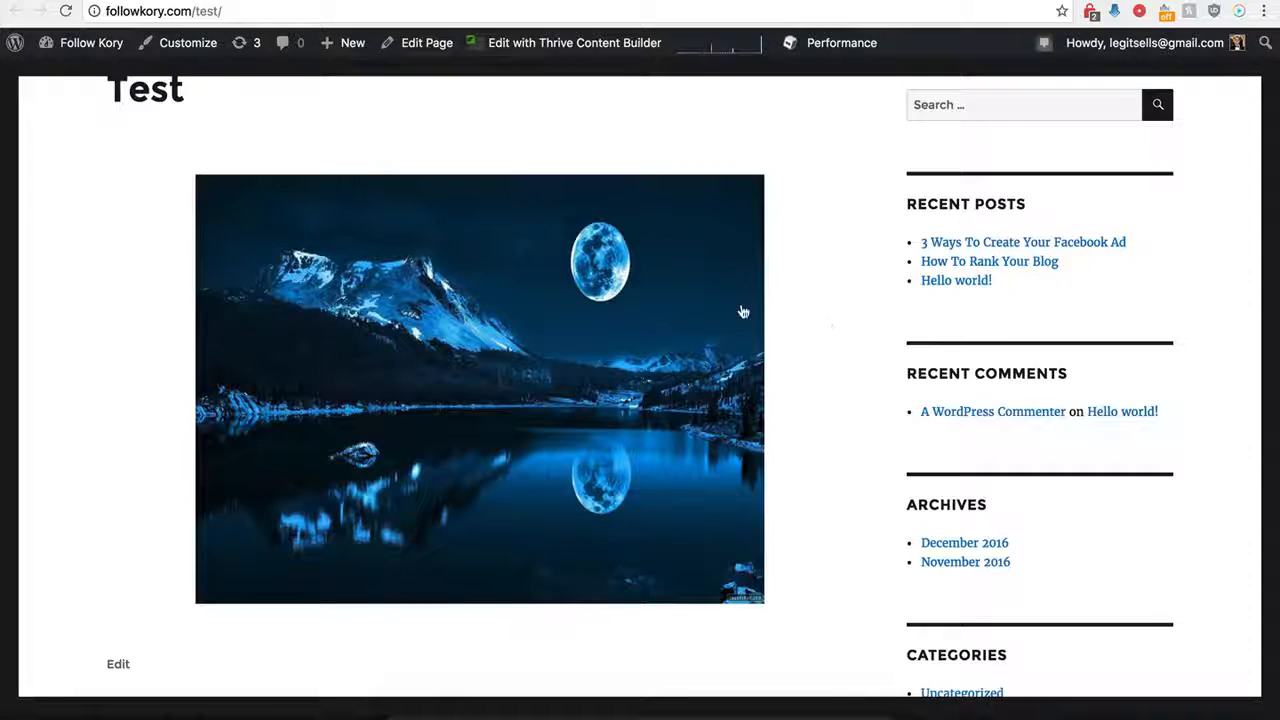
click(497, 357)
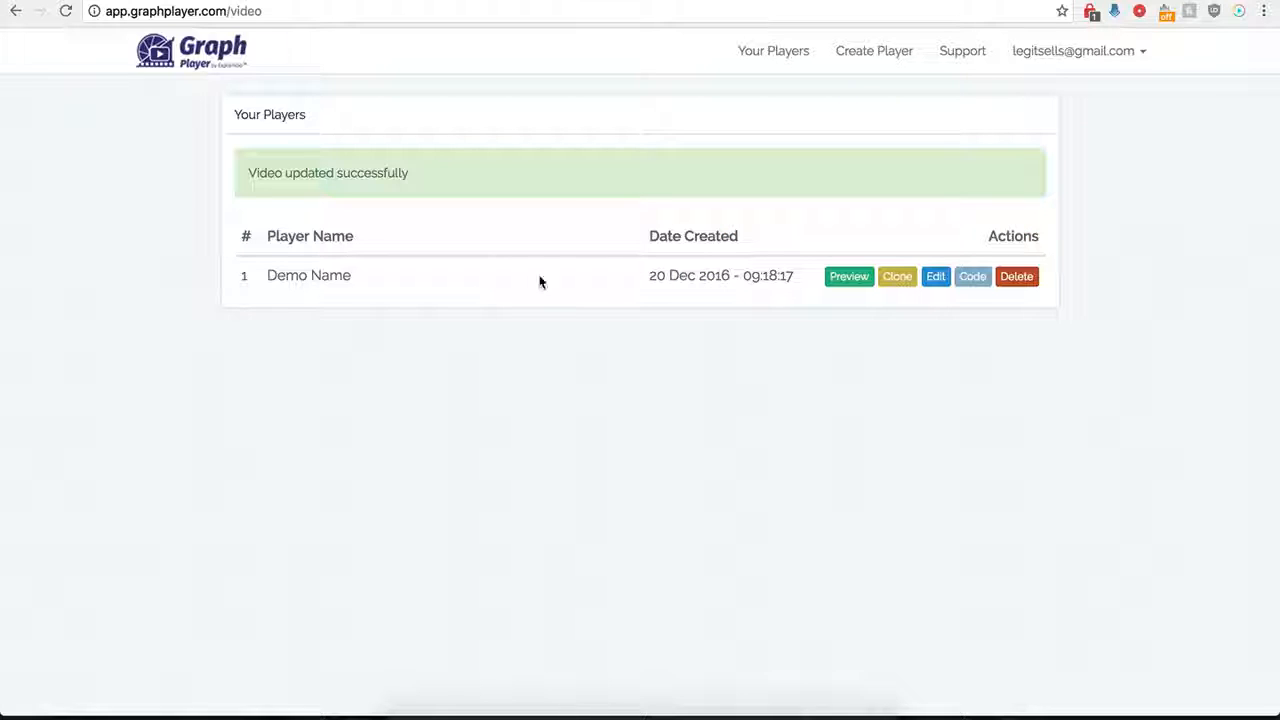
Reopen the Demo Name player for editing and turn off its custom preview.
click(937, 277)
scroll(815, 555, down, 6)
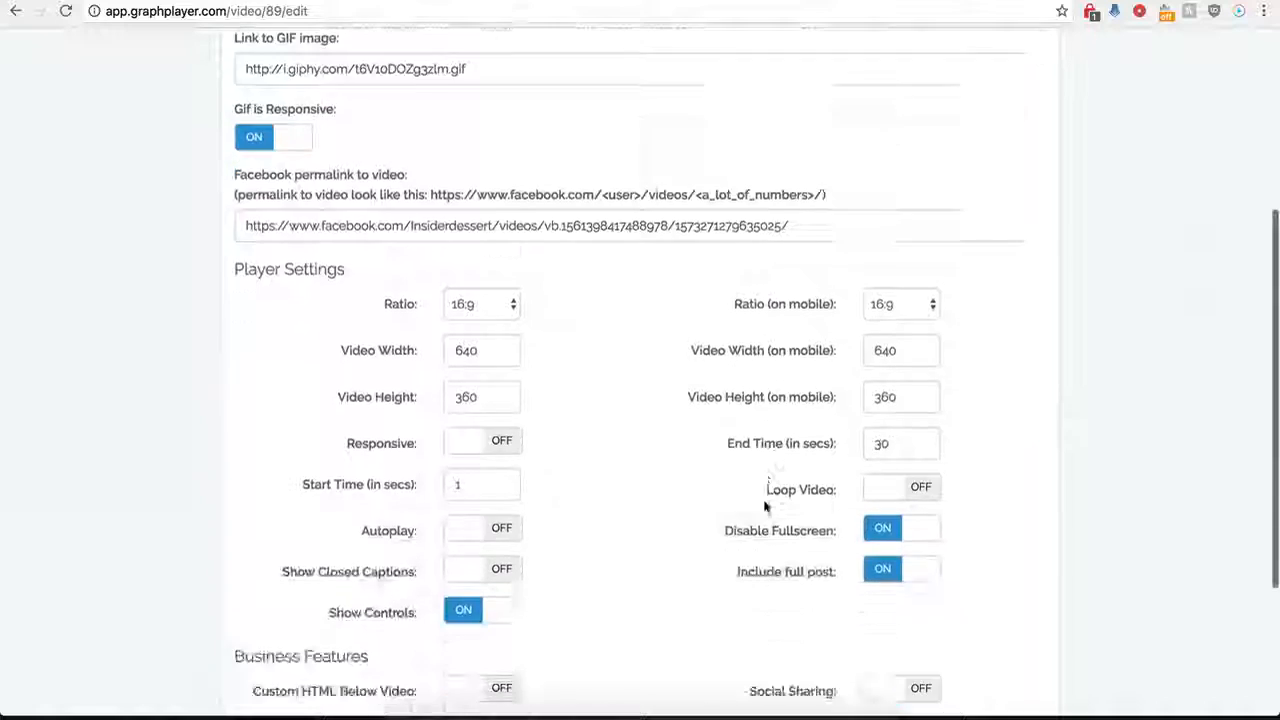
click(876, 506)
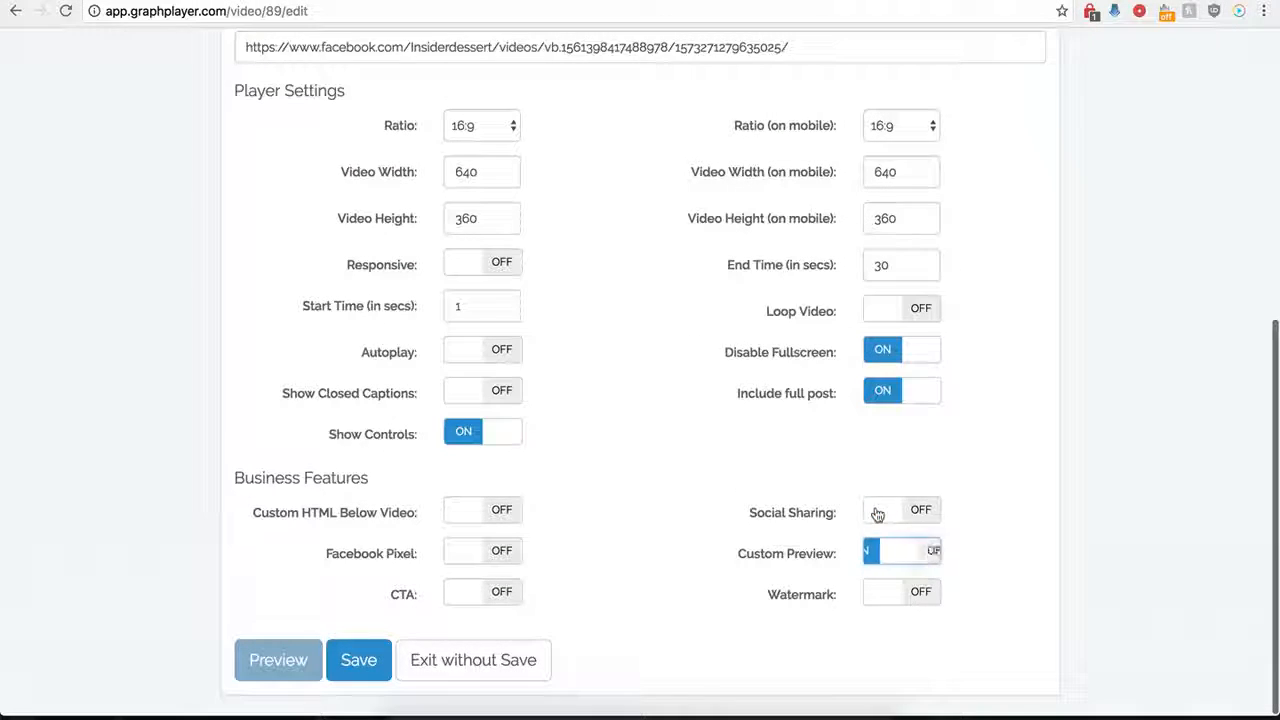
Turn on the watermark and examine its image URL, link, click action, position, opacity and scale options.
click(925, 593)
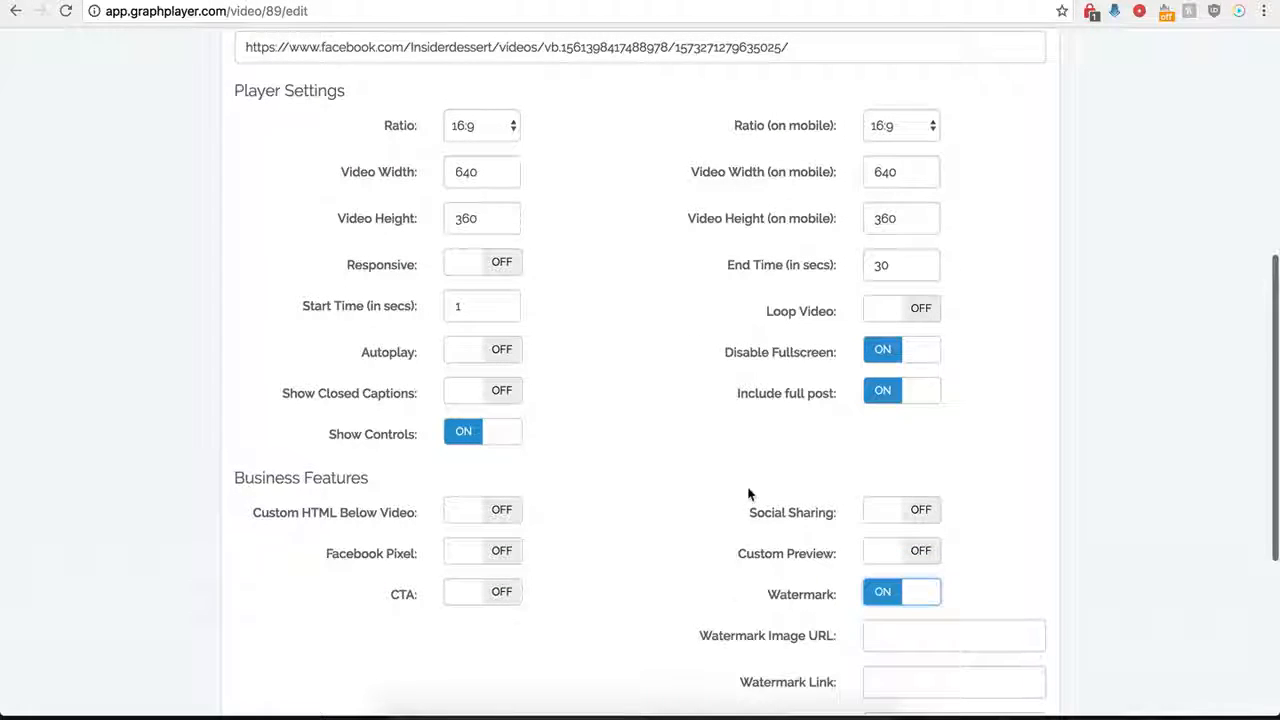
scroll(760, 620, down, 1)
scroll(806, 622, down, 3)
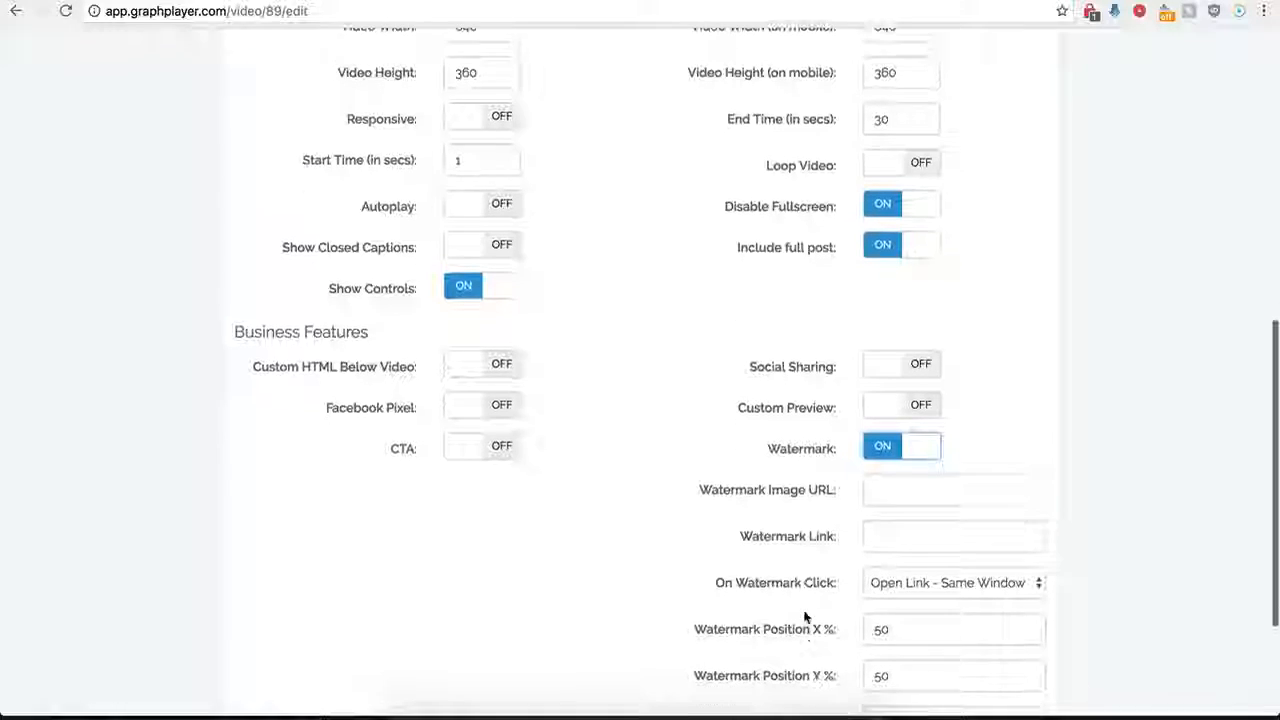
click(888, 493)
scroll(580, 517, down, 4)
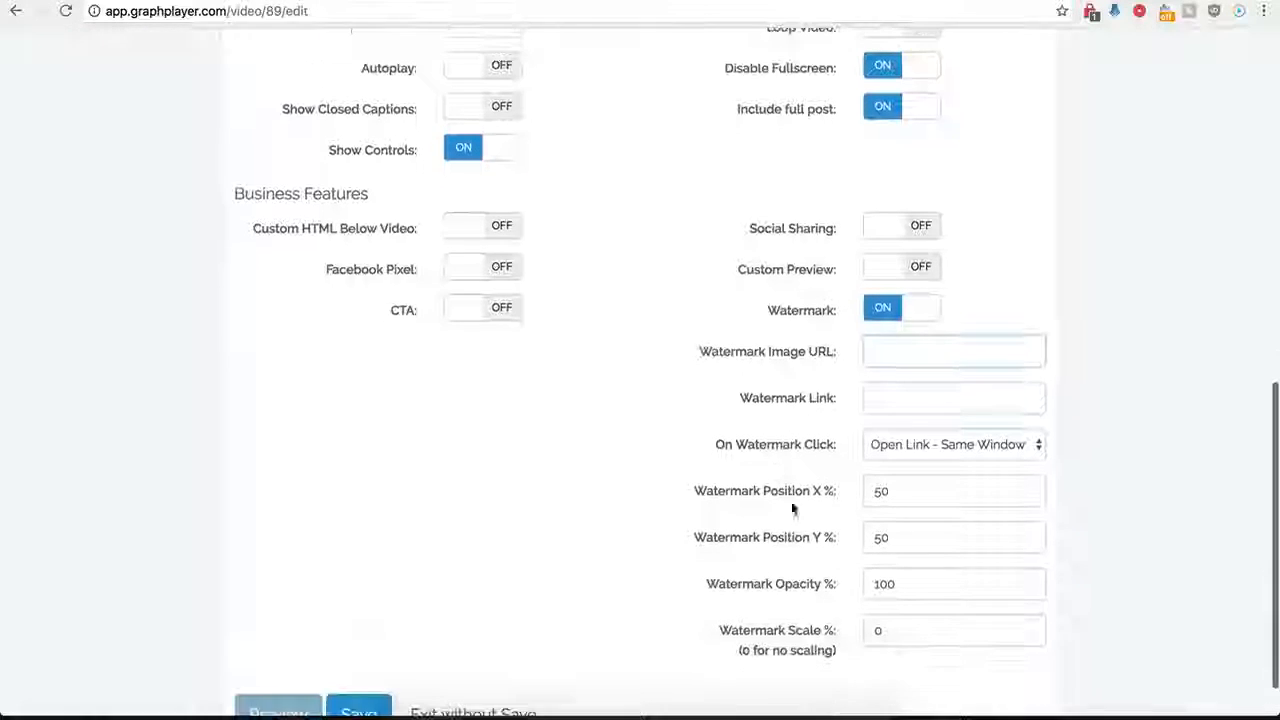
click(880, 397)
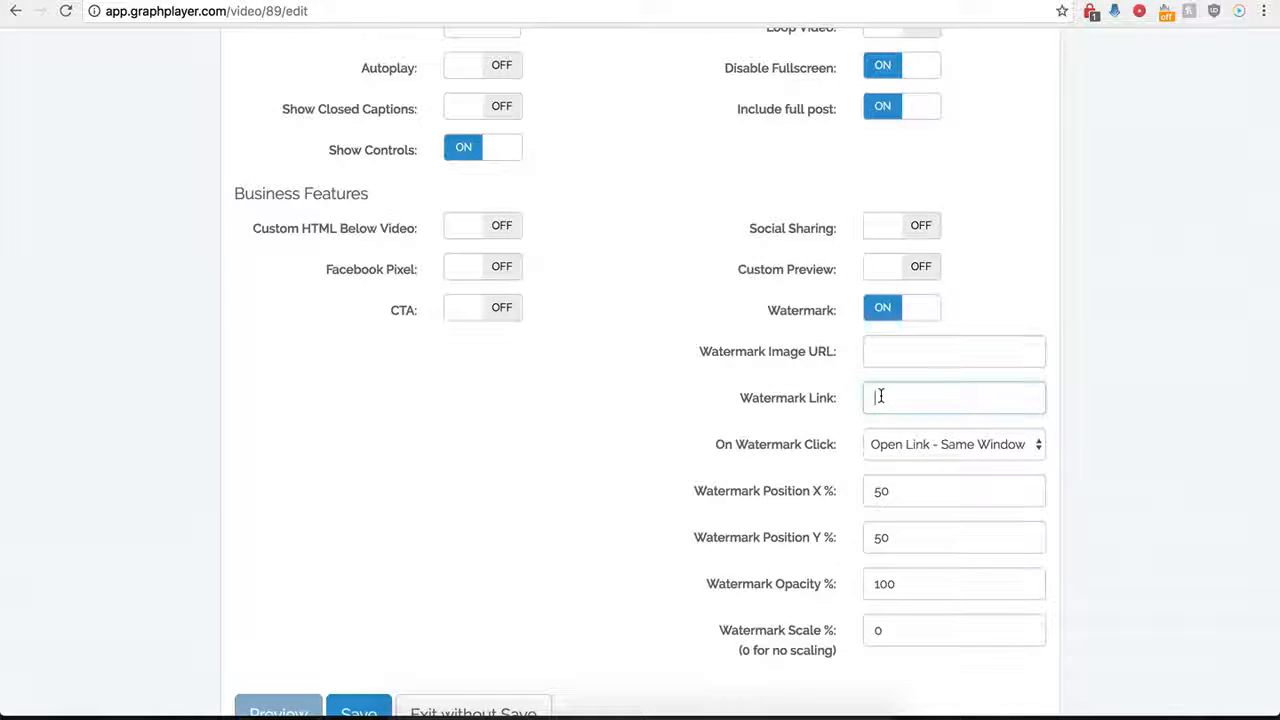
click(971, 444)
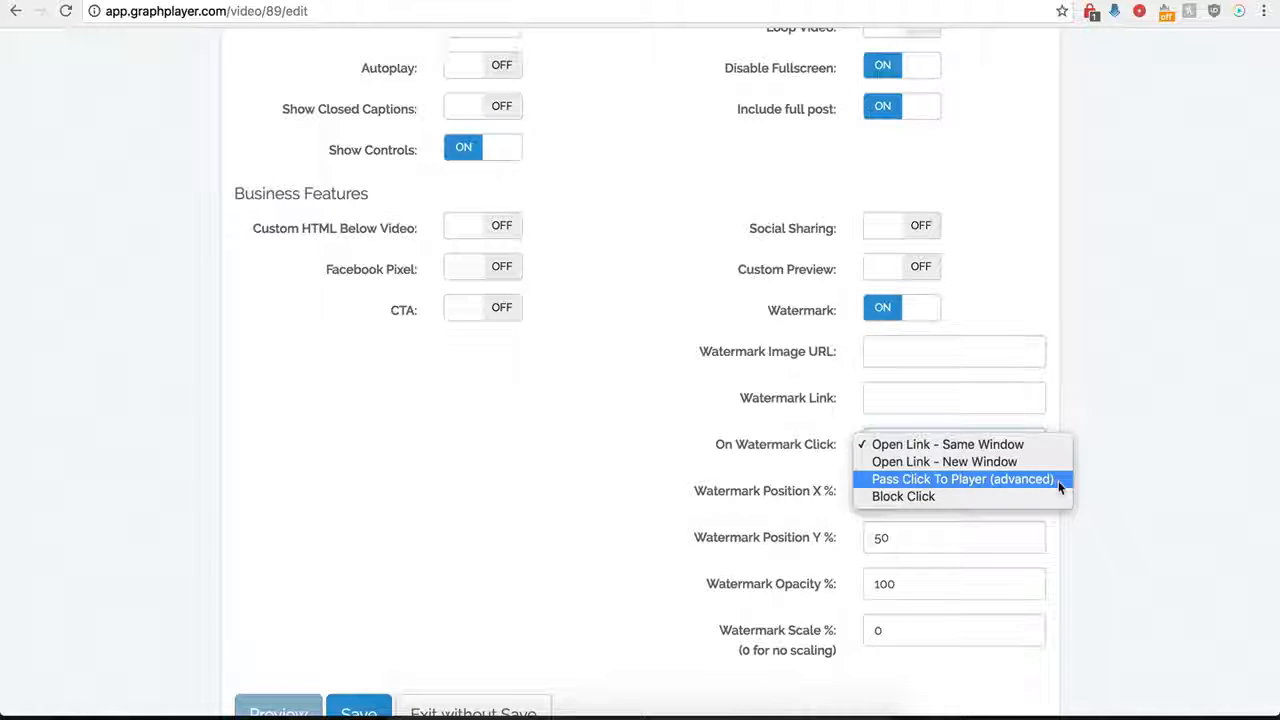
click(690, 425)
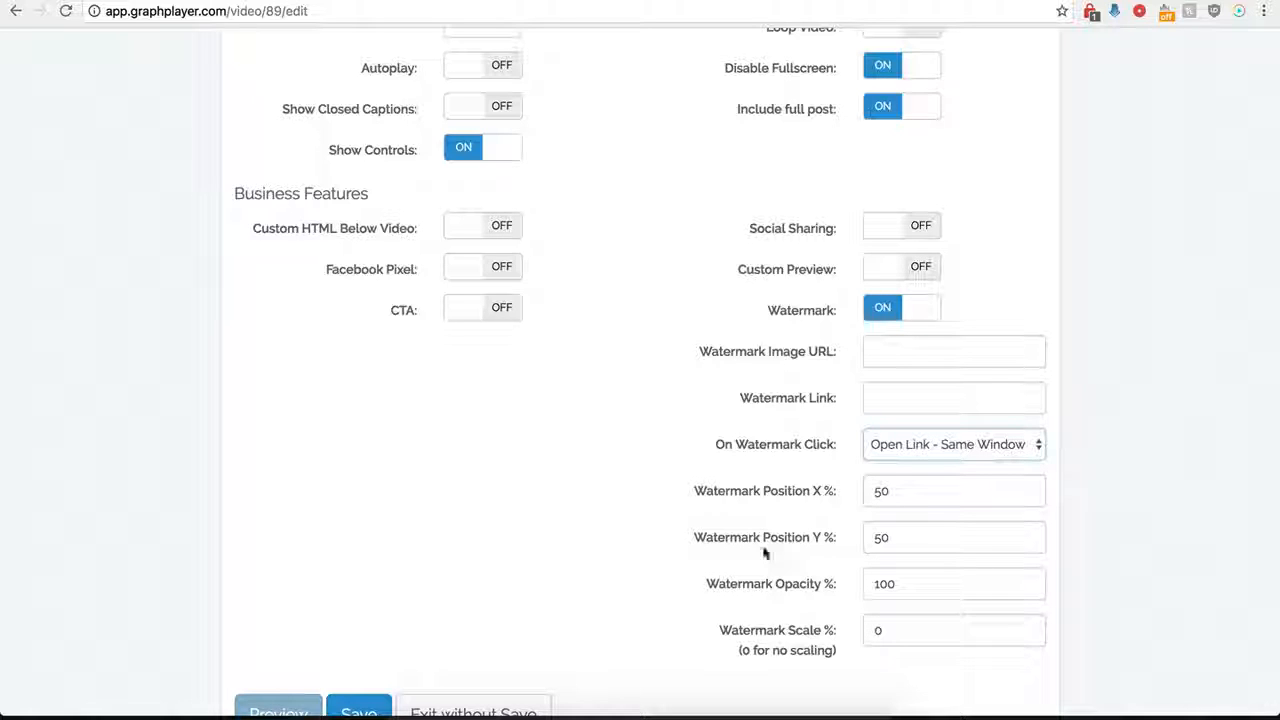
Briefly show the CTA settings for comparison, and turn off both the CTA and the watermark.
click(491, 312)
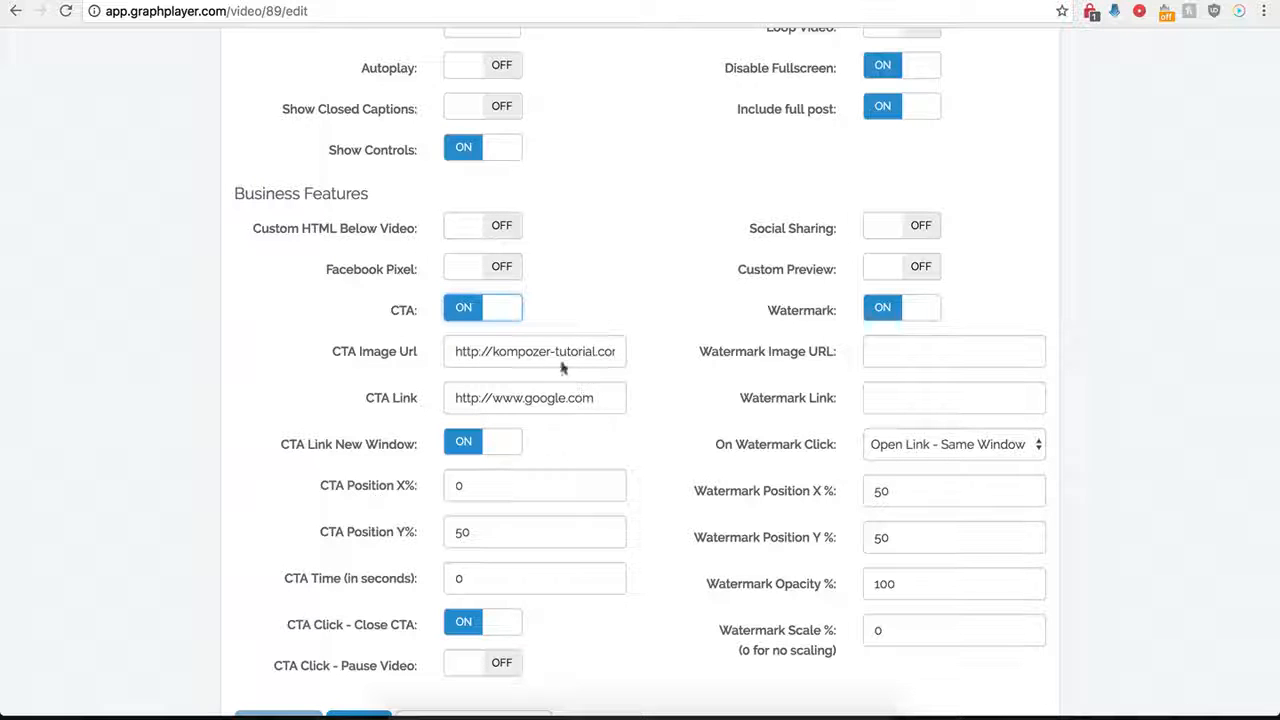
click(483, 316)
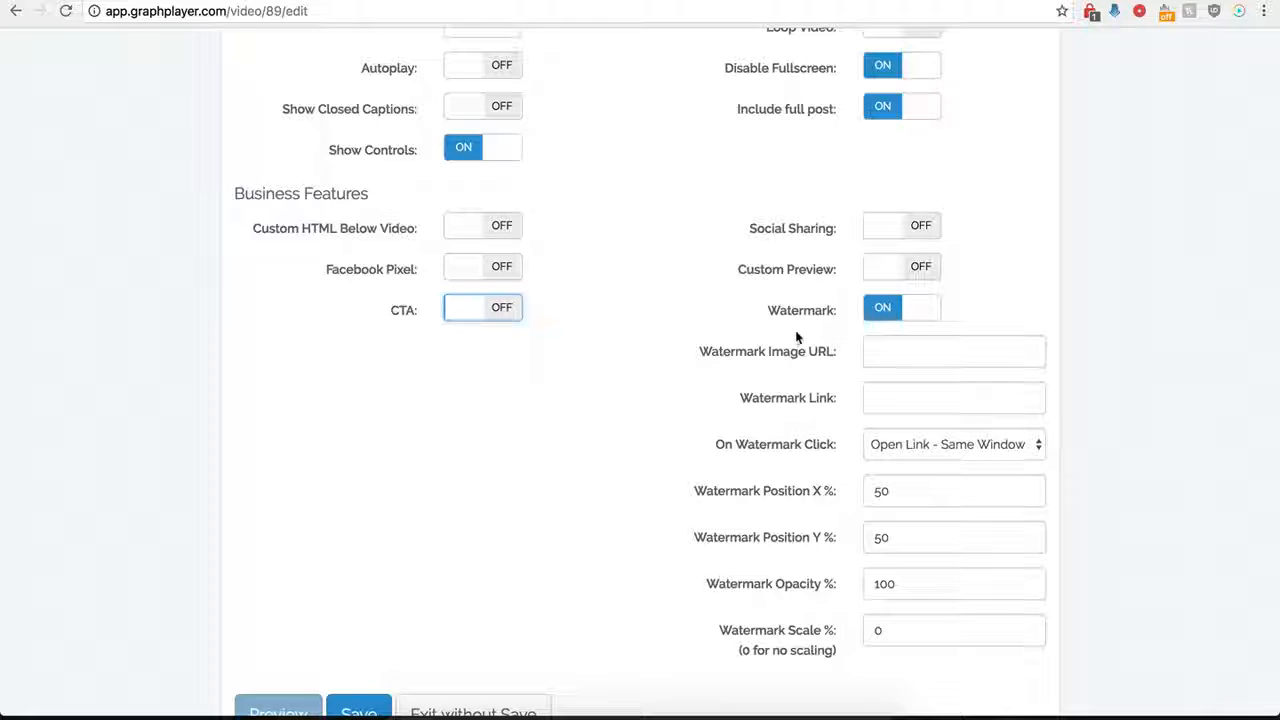
click(882, 314)
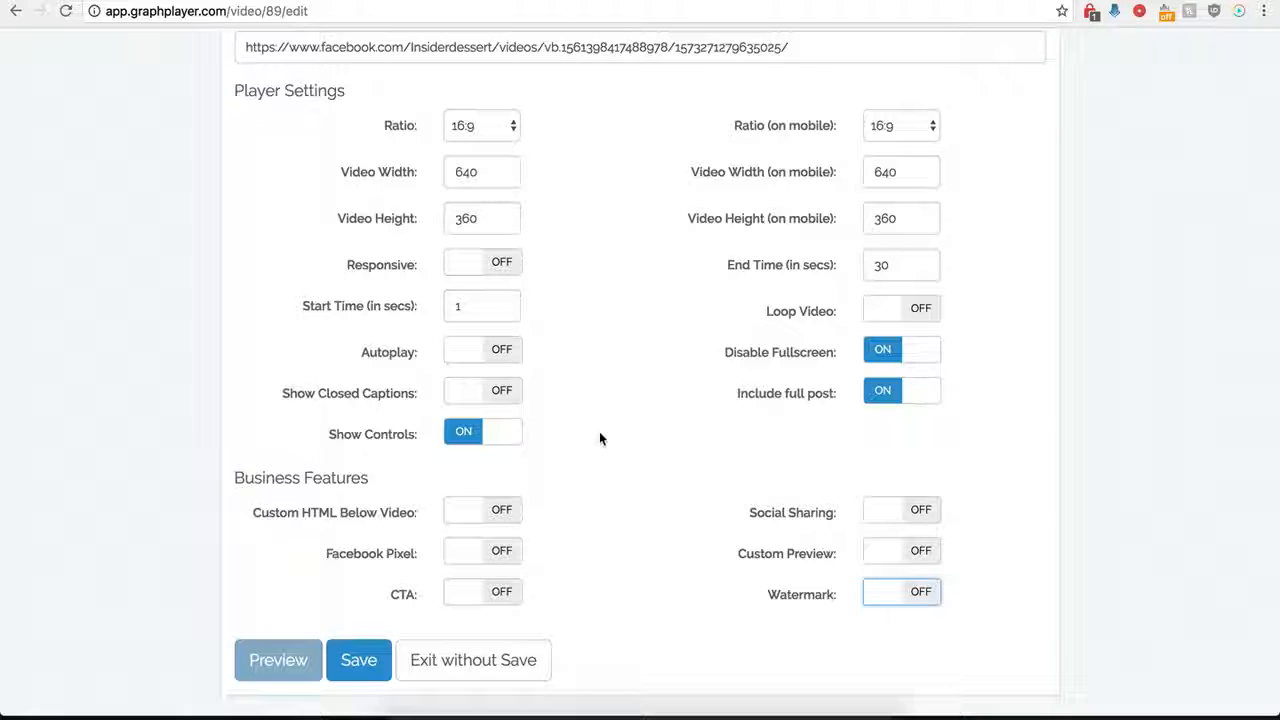